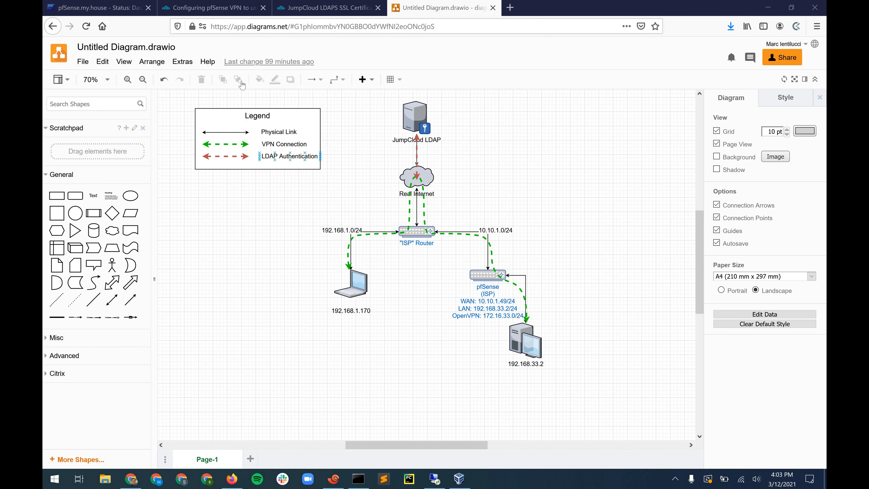
# - Leave the diagrams.net network diagram for the pfSense.my.house dashboard tab
pyautogui.click(102, 9)
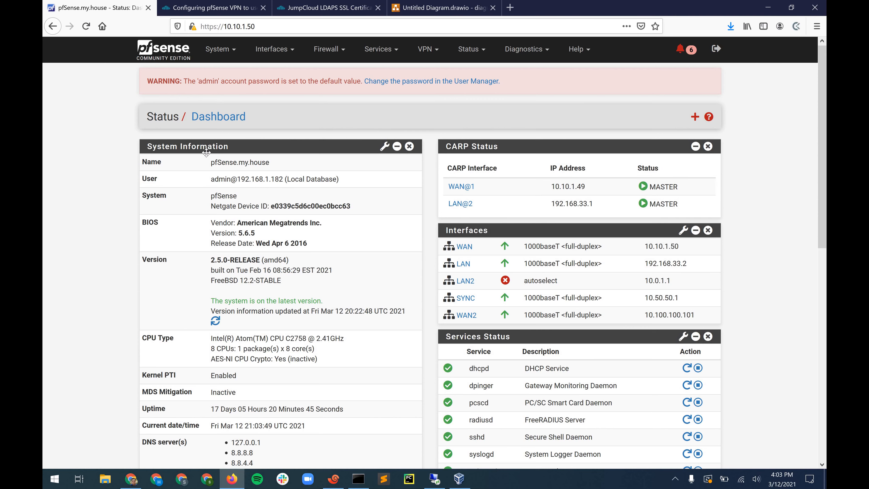
# - Go to System > Cert. Manager and list its CAs, showing only the FreeRADIUS CA
pyautogui.click(229, 62)
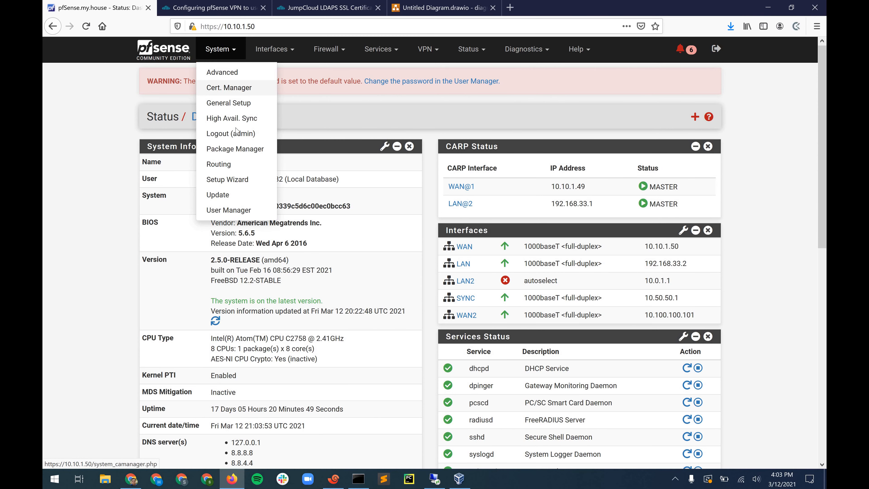
pyautogui.click(228, 88)
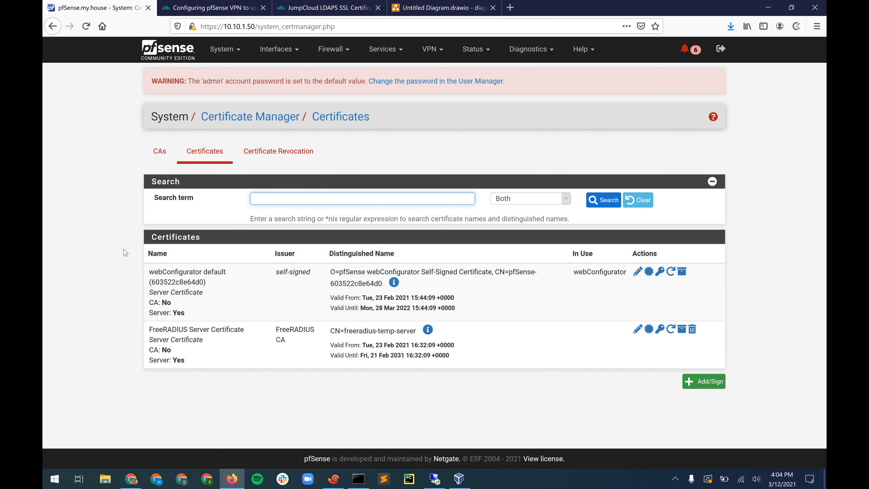
pyautogui.click(163, 158)
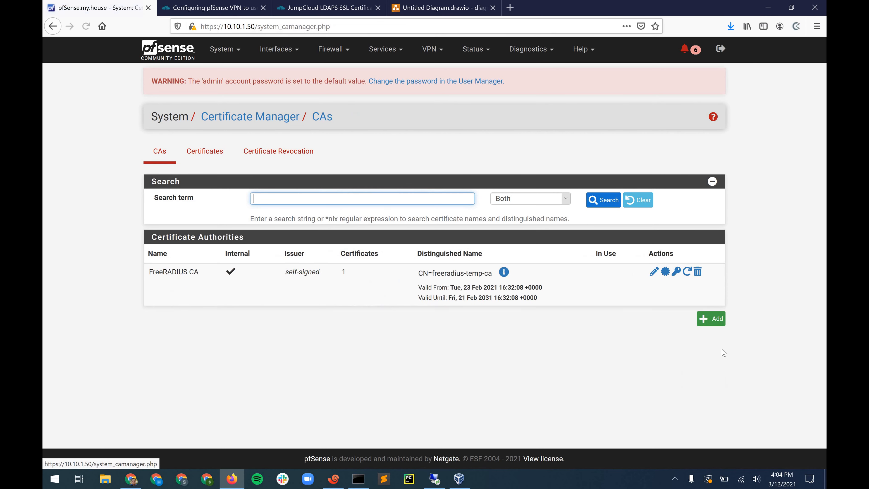
# - Add a CA named JC1 that imports an existing authority, with Trust Store and Randomize Serial enabled
pyautogui.click(711, 319)
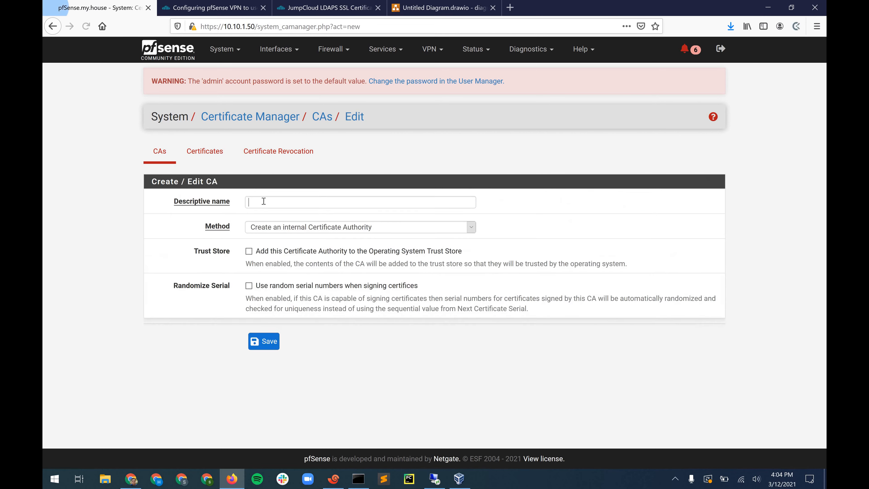
pyautogui.click(257, 206)
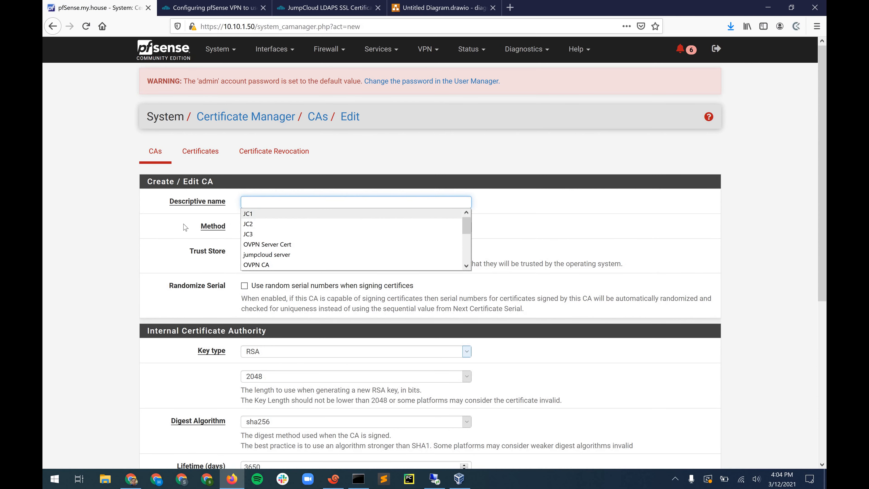
pyautogui.press('Down')
pyautogui.press('Return')
pyautogui.scroll(-1, 276, 195)
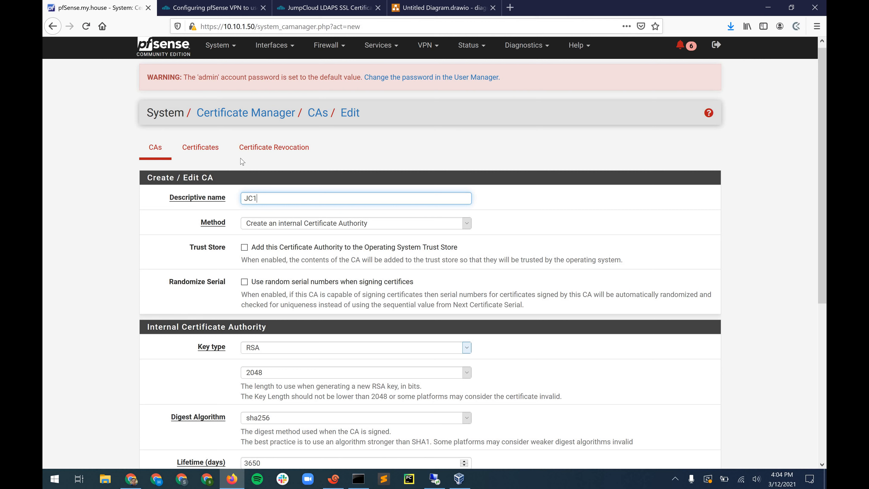
pyautogui.scroll(-2, 289, 156)
pyautogui.click(282, 146)
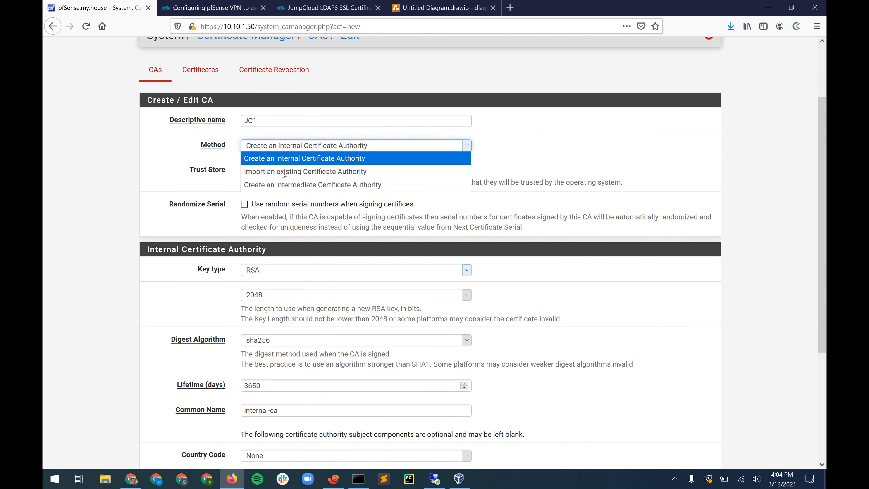
pyautogui.click(282, 171)
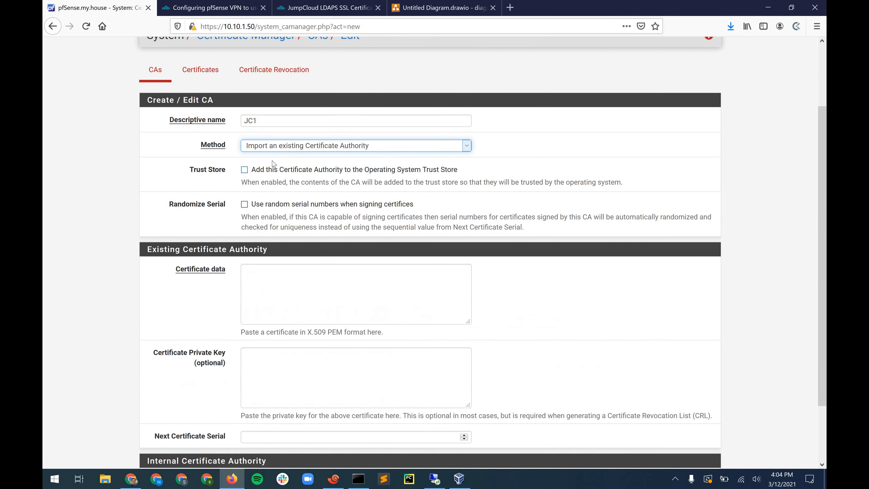
pyautogui.click(244, 169)
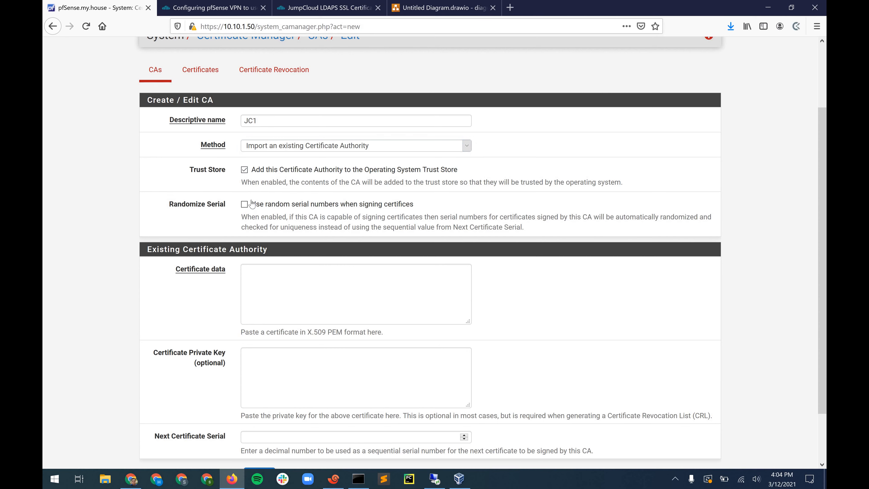
pyautogui.click(244, 204)
# - Focus JC1's Certificate data field, then bring up the JumpCloud LDAPS certificate article
pyautogui.scroll(-1, 273, 246)
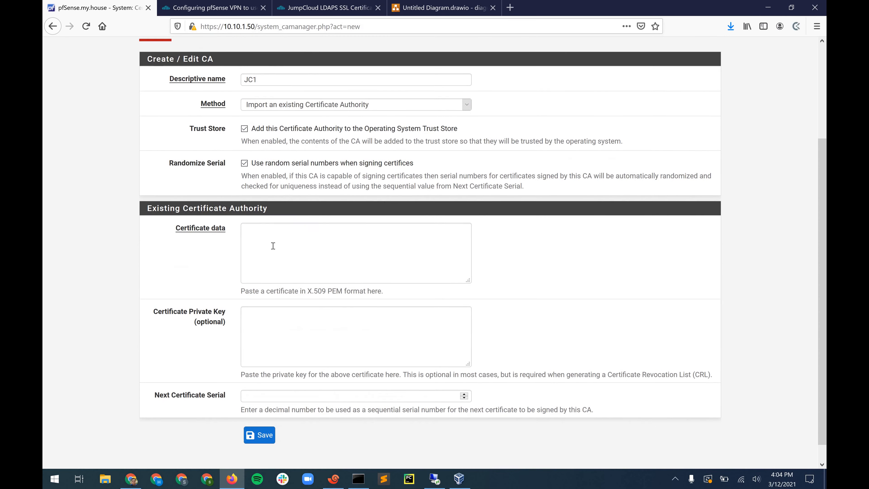
pyautogui.click(273, 246)
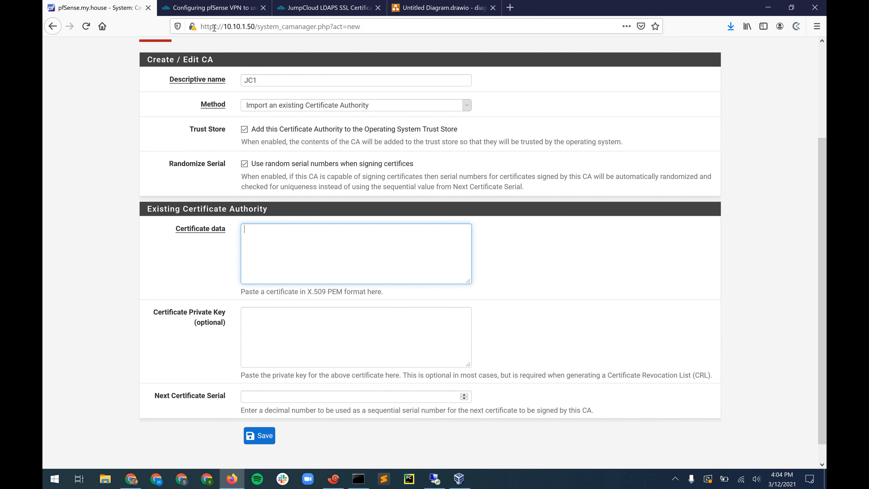
pyautogui.click(311, 13)
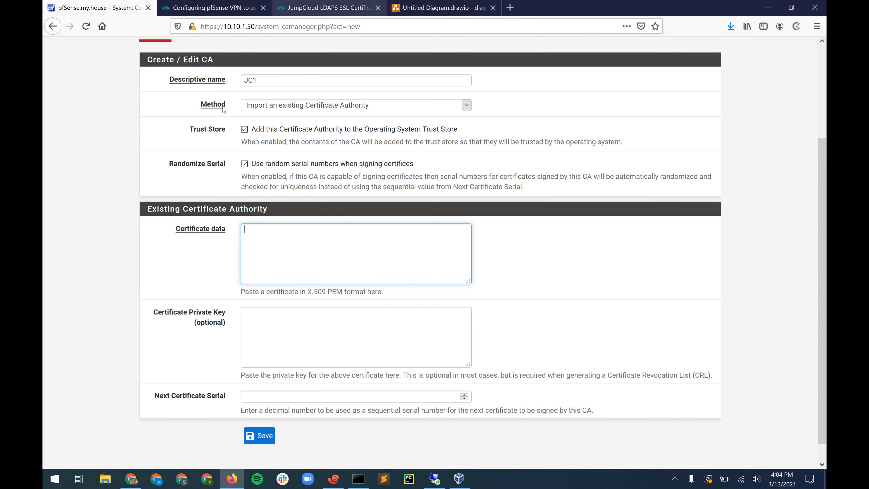
pyautogui.click(223, 110)
pyautogui.scroll(3, 95, 177)
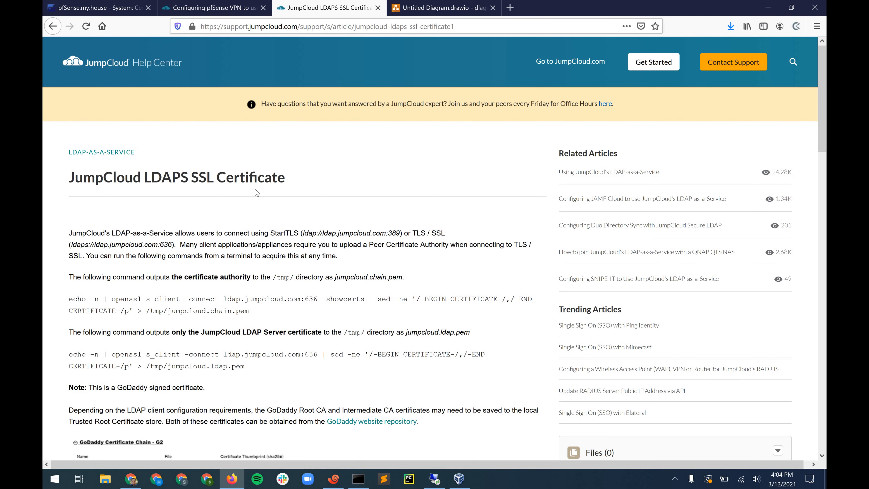
# - Copy the echo | openssl s_client command that saves the chain to /tmp/jumpcloud.chain.pem
pyautogui.scroll(-1, 175, 318)
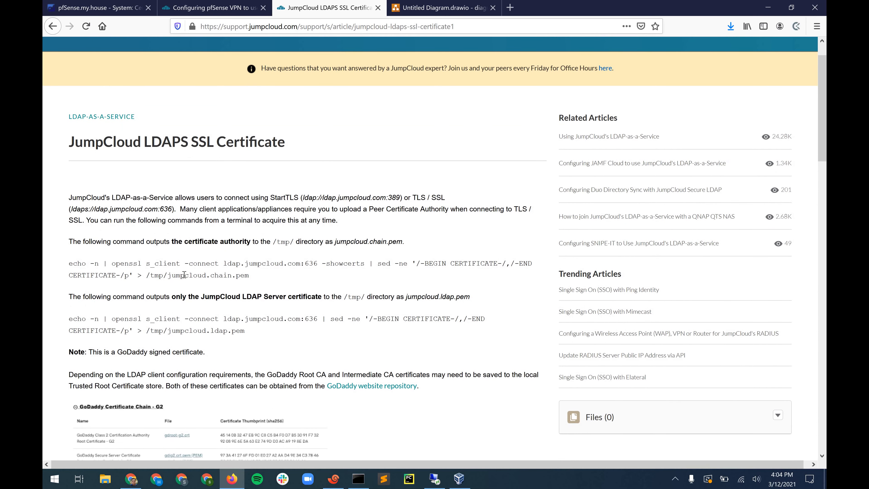
pyautogui.scroll(-1, 88, 229)
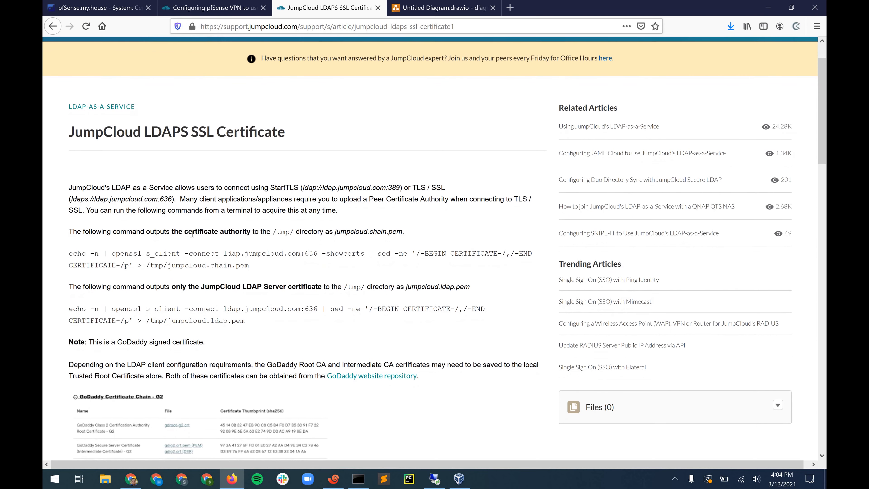
pyautogui.moveTo(83, 233); pyautogui.dragTo(193, 233)
pyautogui.click(174, 233)
pyautogui.moveTo(345, 233); pyautogui.dragTo(271, 233)
pyautogui.moveTo(68, 256); pyautogui.dragTo(265, 268)
pyautogui.hotkey('ctrl', 'c')
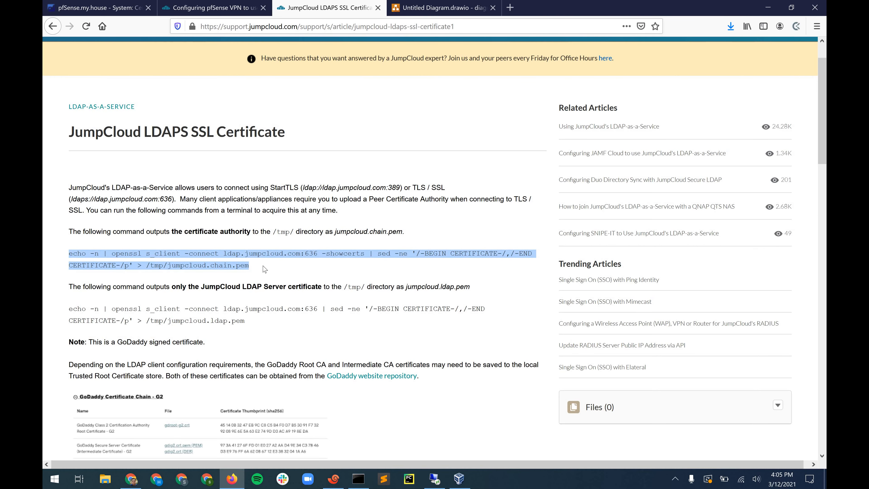
pyautogui.hotkey('alt', 'Tab')
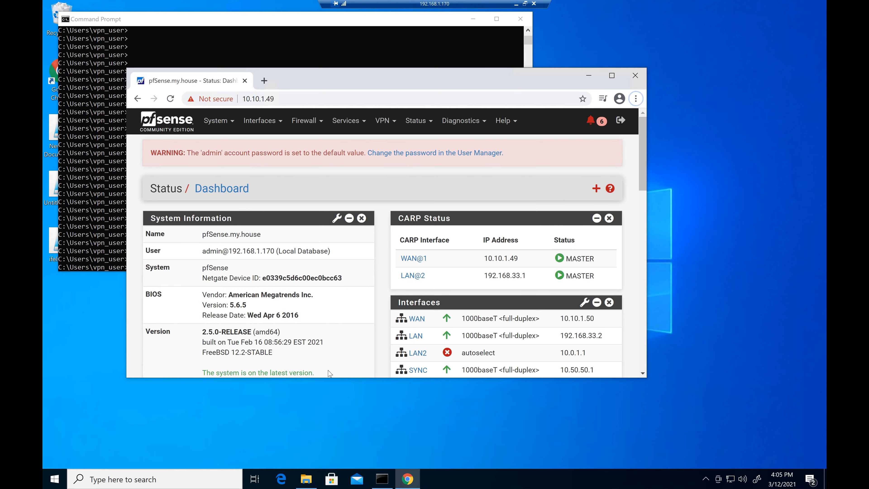
# - Run the pasted openssl command to save the ldap.jumpcloud.com:636 chain to /tmp/jumpcloud.chain.pem
pyautogui.hotkey('alt', 'Tab')
pyautogui.hotkey('alt', 'Tab')
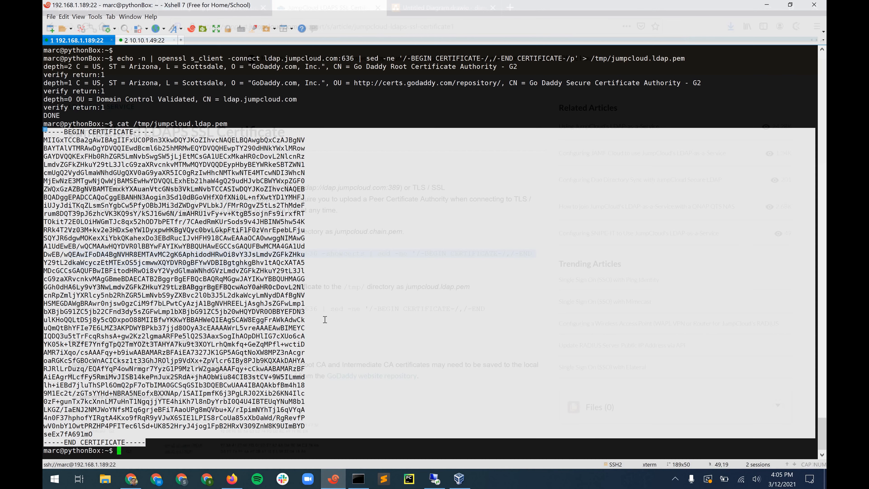
pyautogui.hotkey('ctrl', 'l')
pyautogui.press('Return')
pyautogui.press('Return')
pyautogui.press('Return')
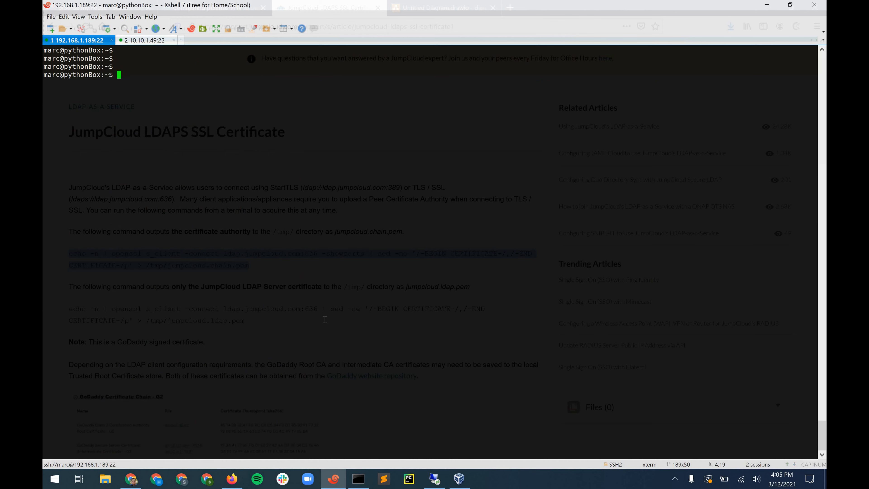
pyautogui.press('shift+Insert')
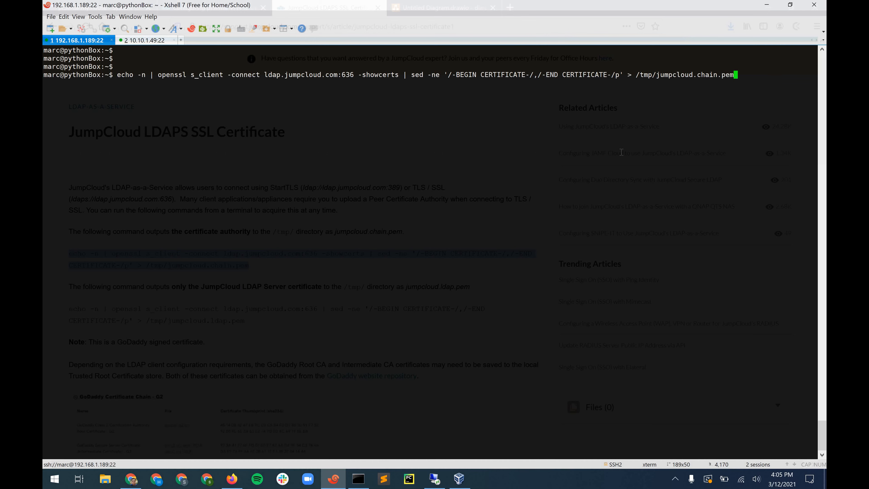
pyautogui.press('Return')
# - Print /tmp/jumpcloud.chain.pem with cat, review its certificates, and select one certificate block
pyautogui.write('cat ')
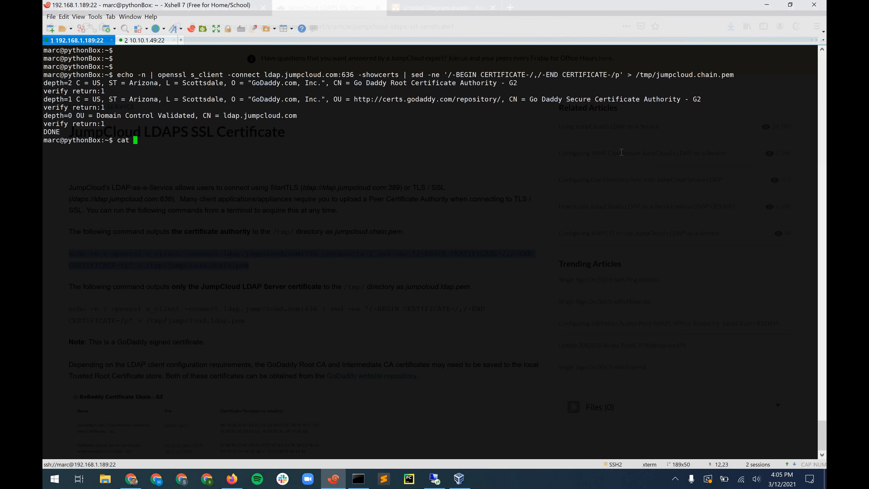
pyautogui.write('/tmp/jumpcloud.chain.pem')
pyautogui.press('Return')
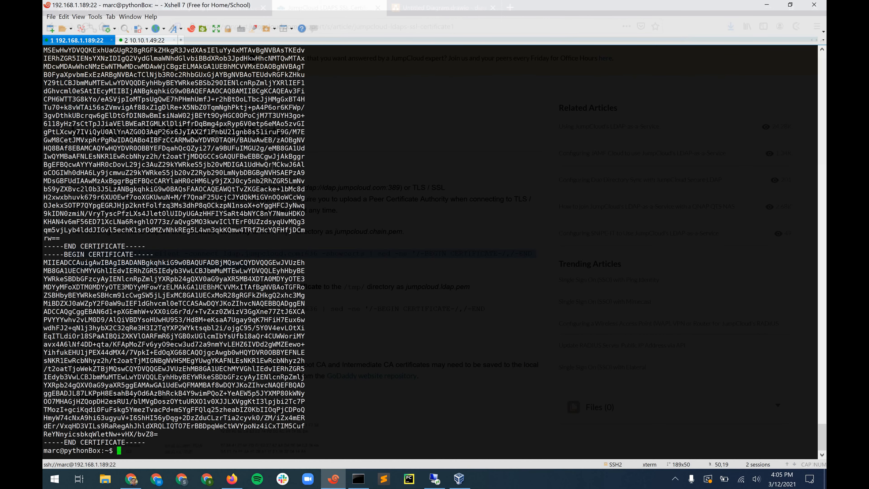
pyautogui.scroll(14, 174, 252)
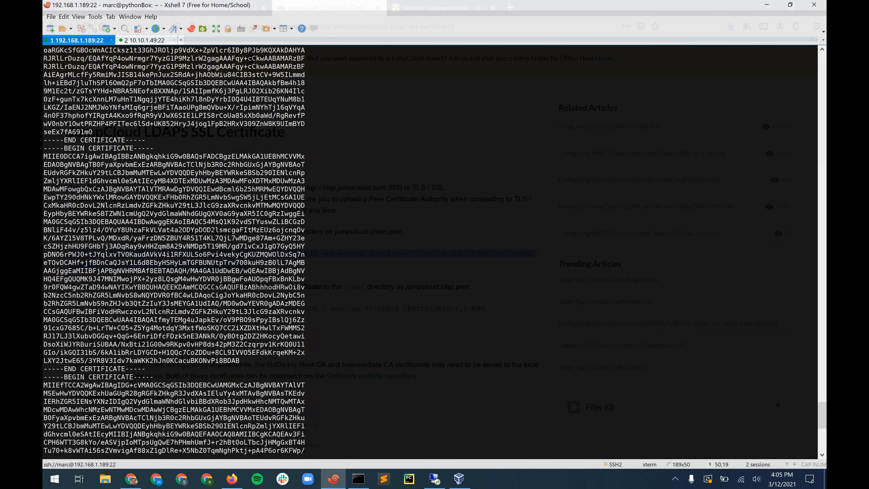
pyautogui.scroll(12, 174, 252)
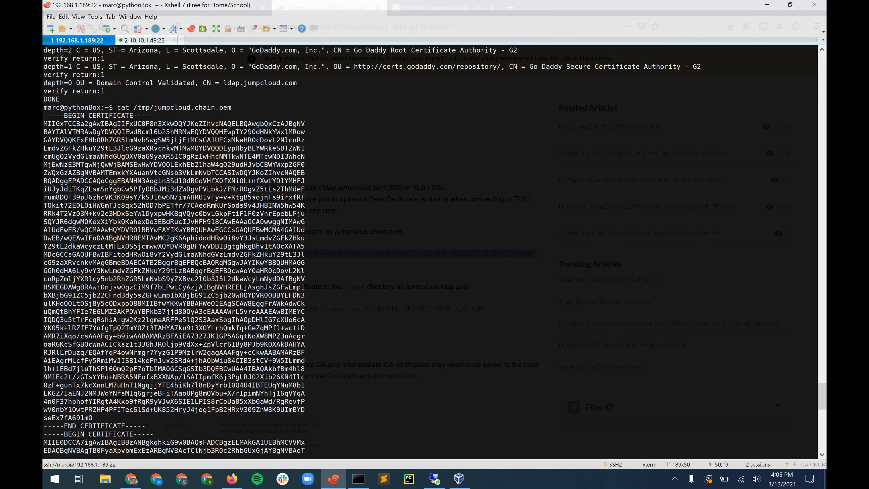
pyautogui.scroll(-3, 119, 54)
pyautogui.scroll(3, 97, 103)
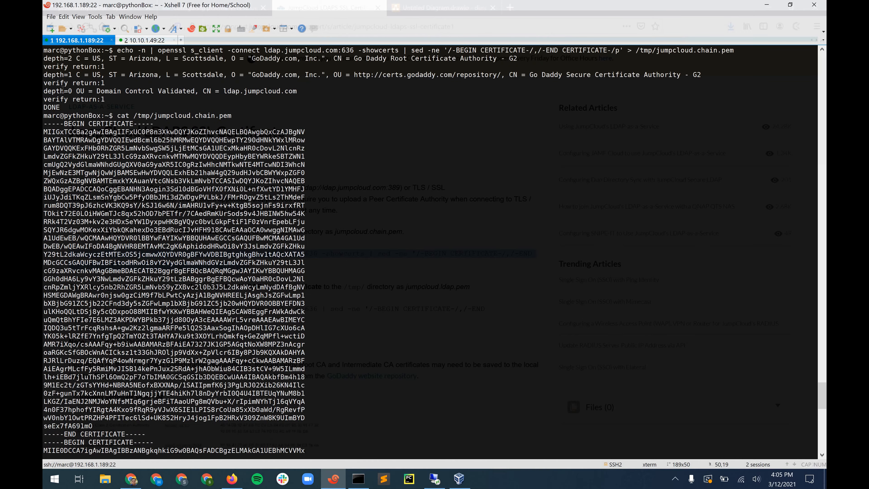
pyautogui.scroll(-1, 123, 127)
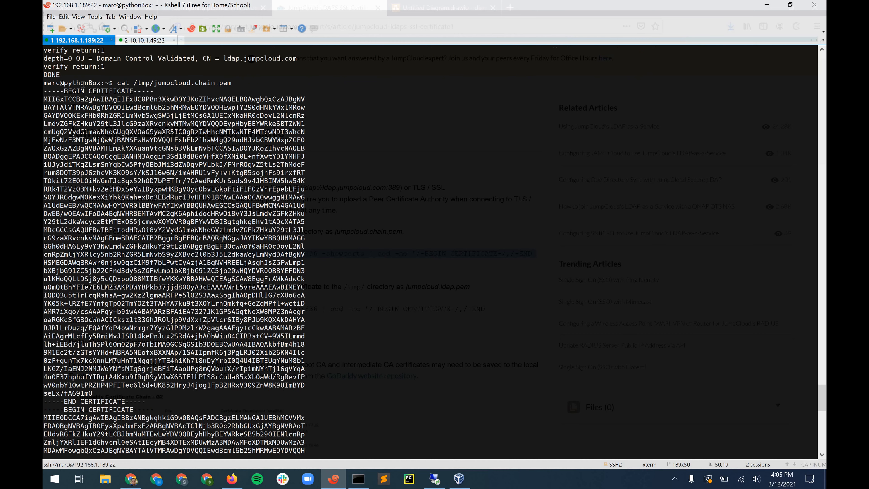
pyautogui.scroll(-2, 83, 84)
pyautogui.scroll(3, 174, 250)
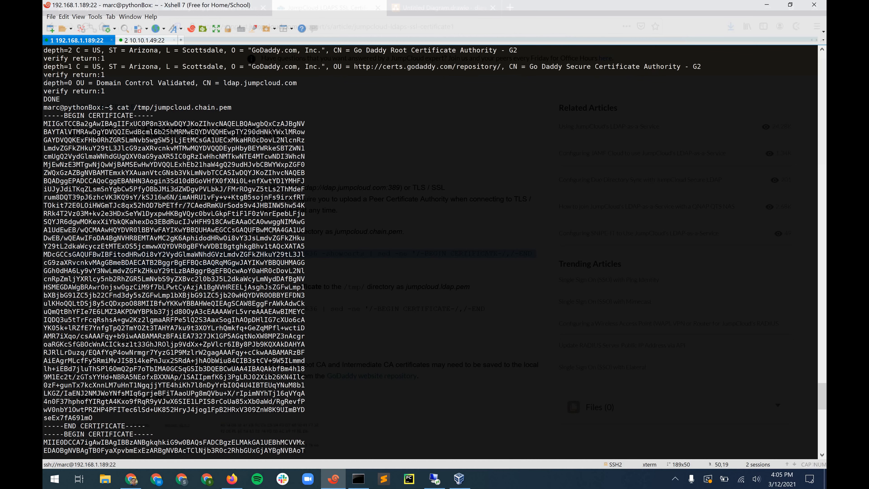
pyautogui.scroll(-2, 46, 81)
pyautogui.scroll(2, 46, 124)
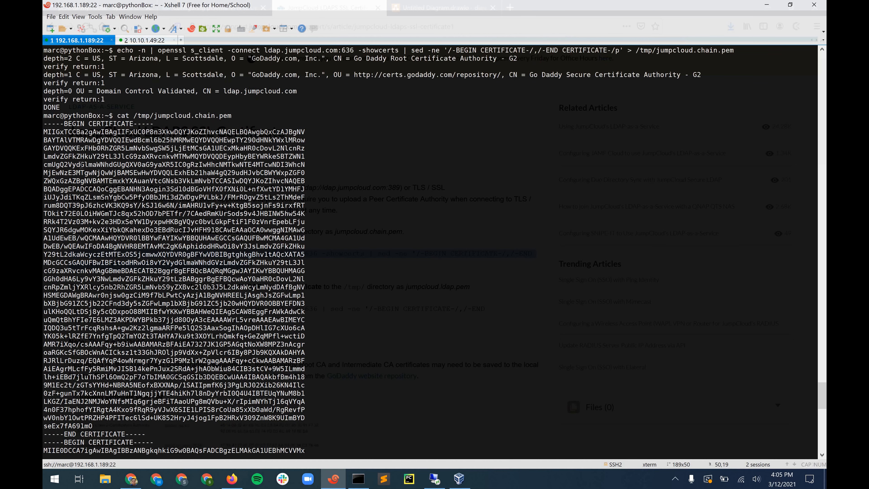
pyautogui.scroll(-2, 103, 75)
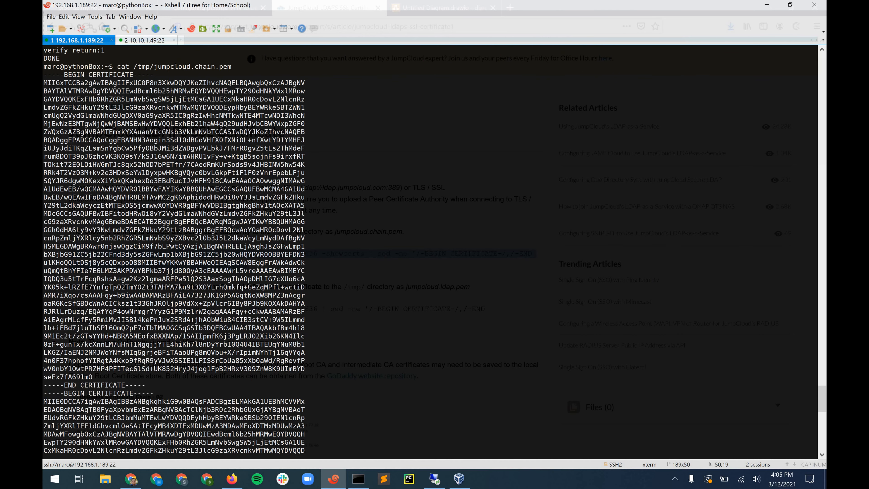
pyautogui.scroll(-4, 135, 380)
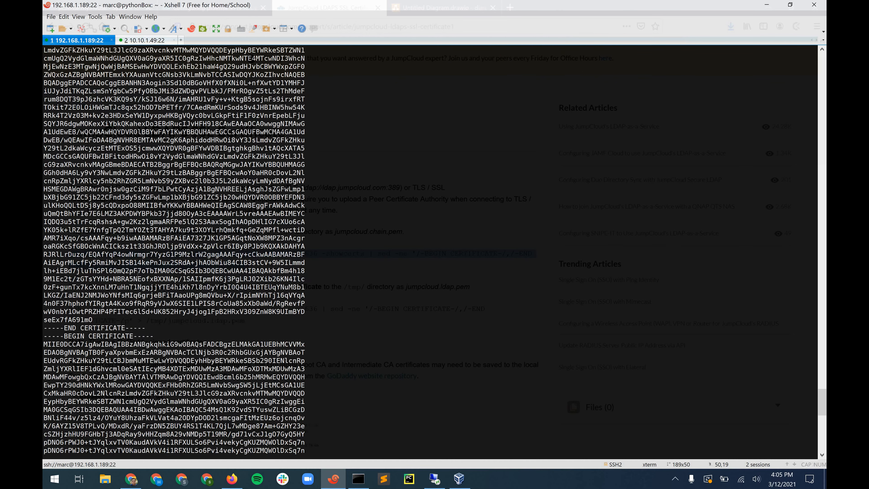
pyautogui.scroll(-6, 44, 144)
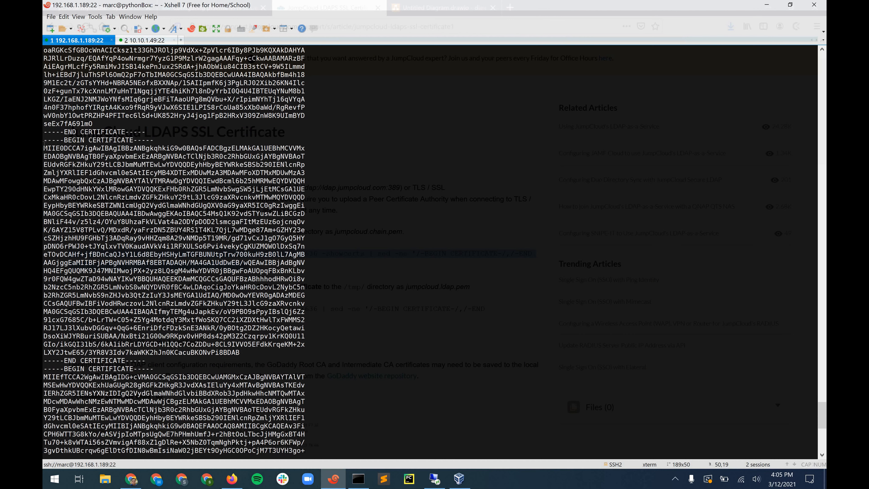
pyautogui.moveTo(44, 137); pyautogui.dragTo(177, 362)
pyautogui.rightClick(221, 286)
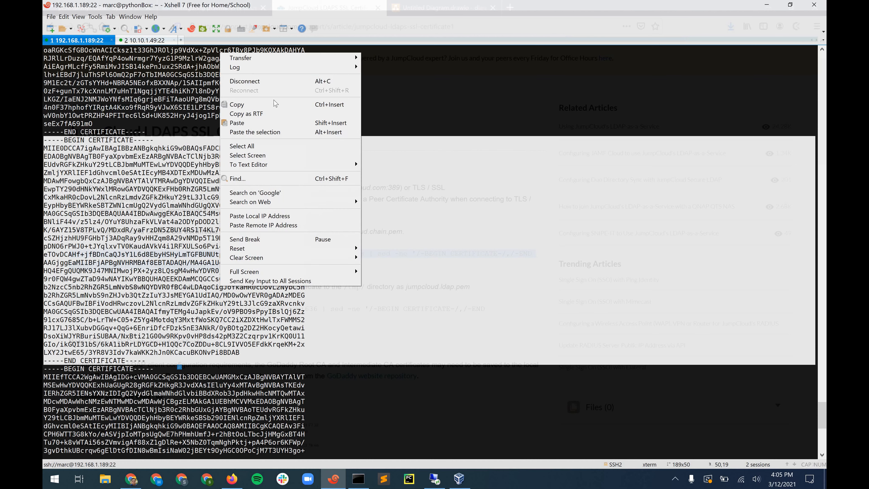
pyautogui.hotkey('alt', 'Tab')
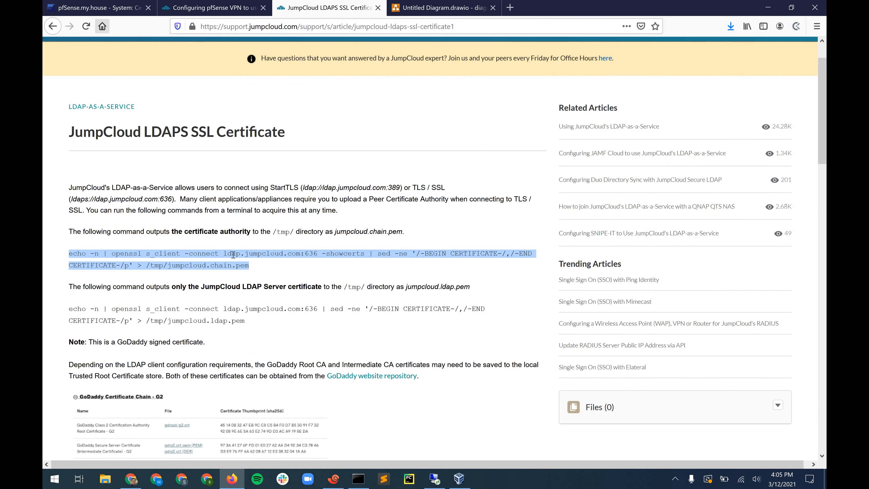
# - Paste the Go Daddy Secure Certificate Authority - G2 certificate into JC1's Certificate data and save
pyautogui.click(98, 7)
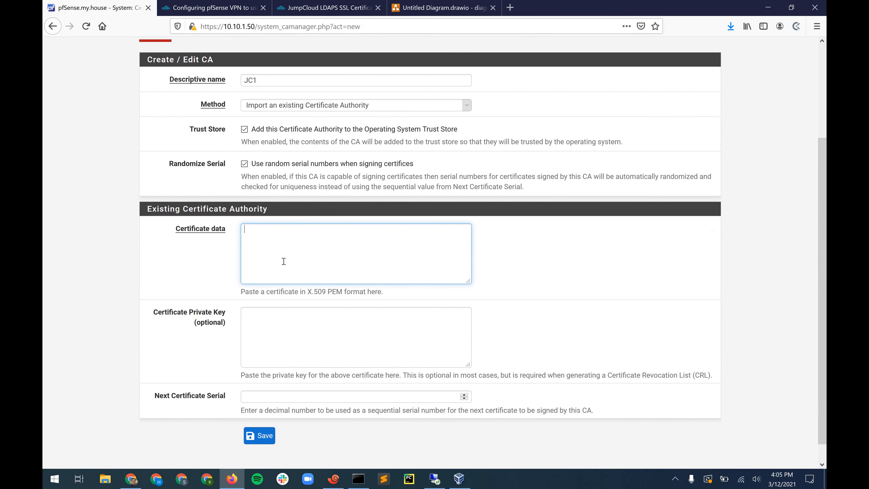
pyautogui.write("echo -n | openssl s_client -connect ldap.jumpcloud.com:636 -showcerts | sed -ne '/-BEGIN CERTIFICATE-/,/-END CERTIFICATE-/p' > /tmp/jumpcloud.chain.pem")
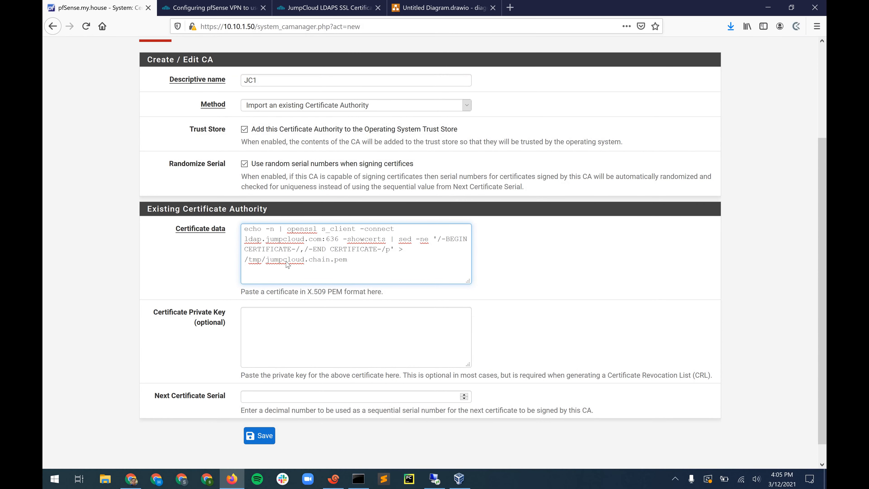
pyautogui.hotkey('ctrl', 'z')
pyautogui.hotkey('alt', 'Tab')
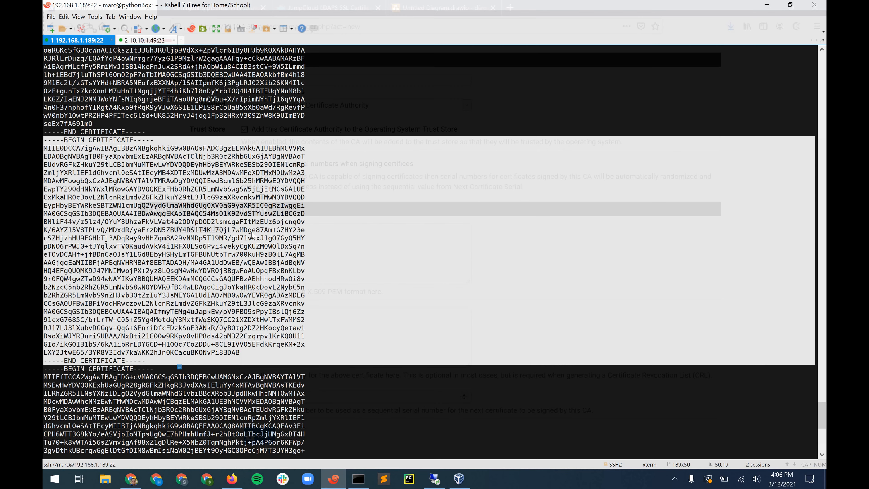
pyautogui.rightClick(252, 235)
pyautogui.click(270, 232)
pyautogui.hotkey('alt', 'Tab')
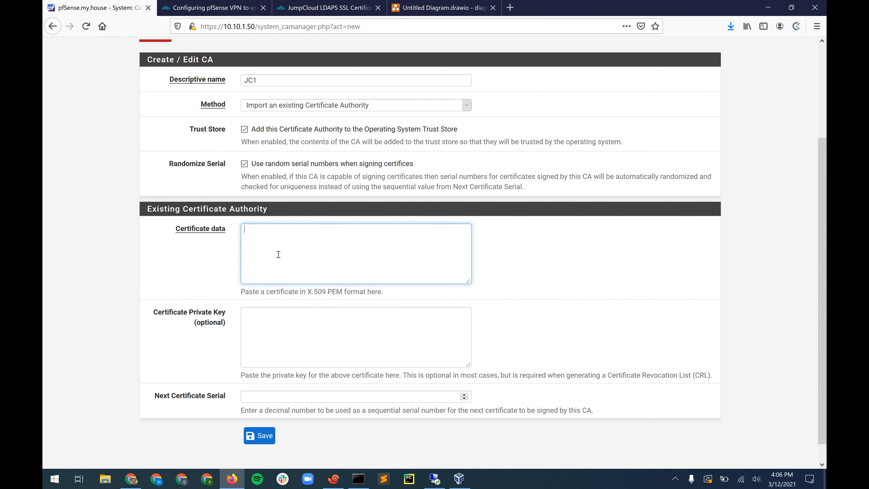
pyautogui.hotkey('ctrl', 'v')
pyautogui.scroll(1, 279, 253)
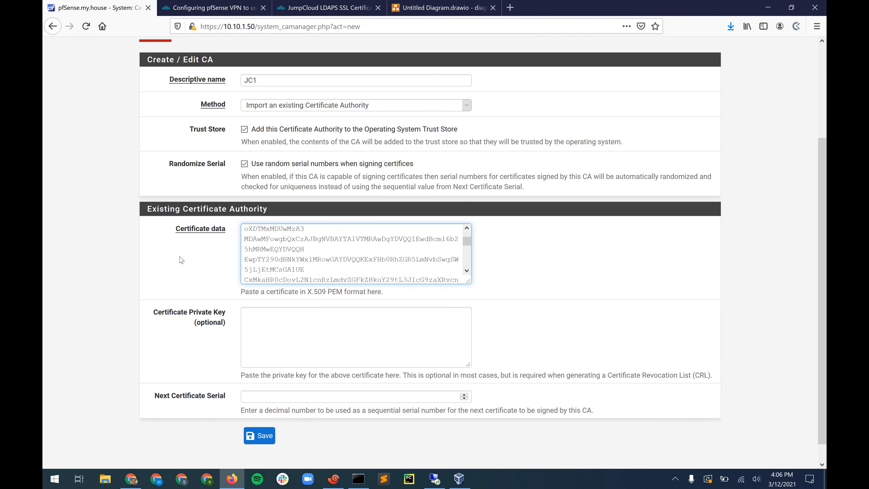
pyautogui.scroll(-2, 278, 254)
pyautogui.click(251, 414)
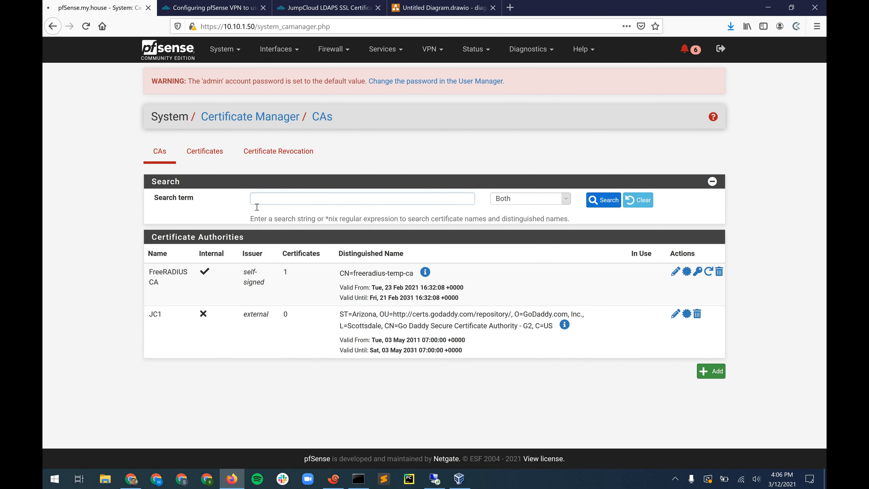
# - Add a CA named JC2 that imports an existing authority, with Trust Store and Randomize Serial enabled
pyautogui.click(711, 372)
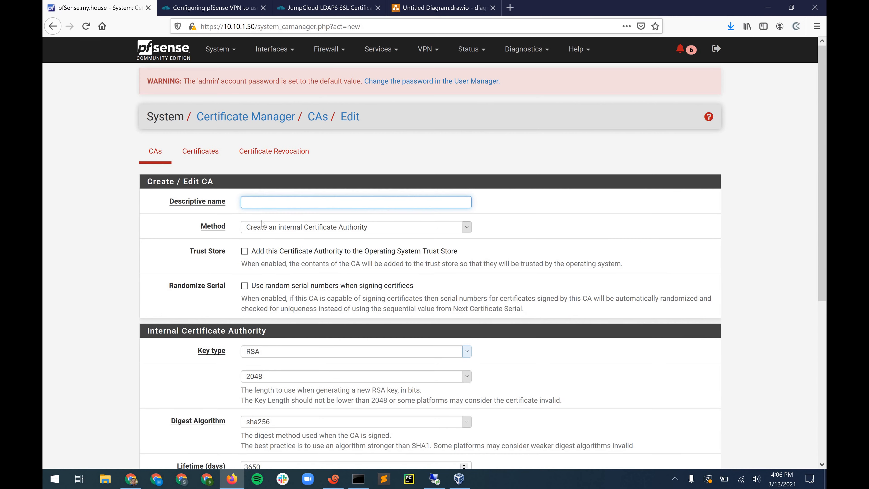
pyautogui.press('Down')
pyautogui.press('Down')
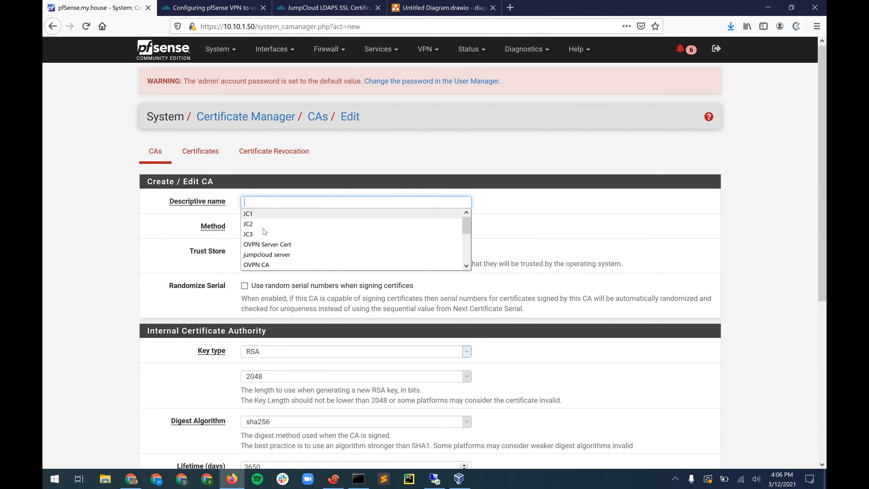
pyautogui.click(263, 228)
pyautogui.click(263, 227)
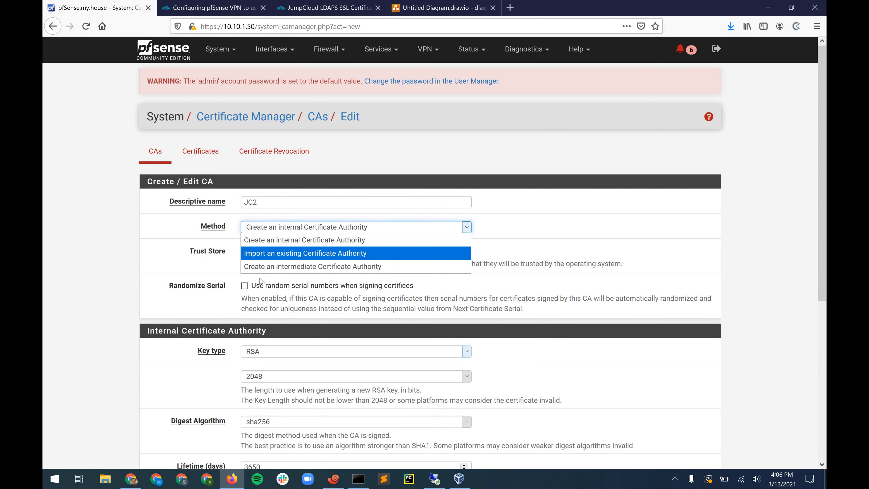
pyautogui.click(258, 253)
pyautogui.click(258, 252)
pyautogui.click(258, 289)
pyautogui.scroll(-2, 270, 302)
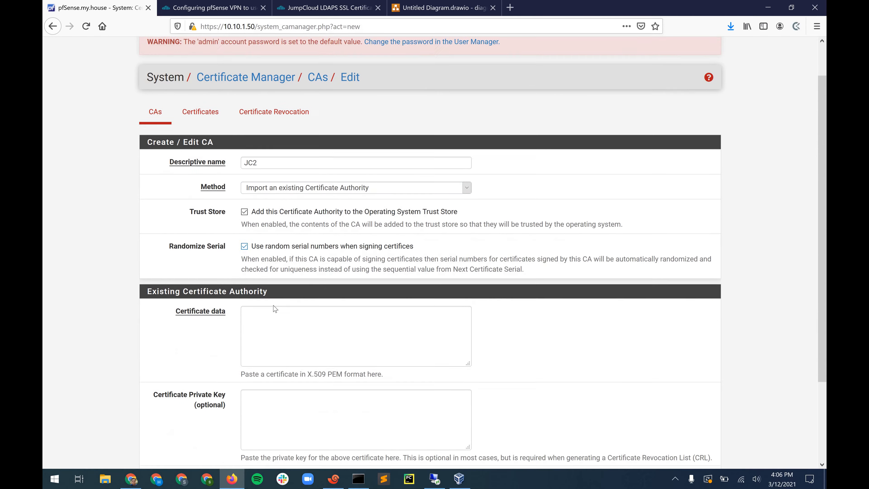
pyautogui.click(271, 305)
# - Copy the next chain certificate from the terminal into JC2's Certificate data and save it
pyautogui.hotkey('alt', 'Tab')
pyautogui.scroll(-5, 153, 420)
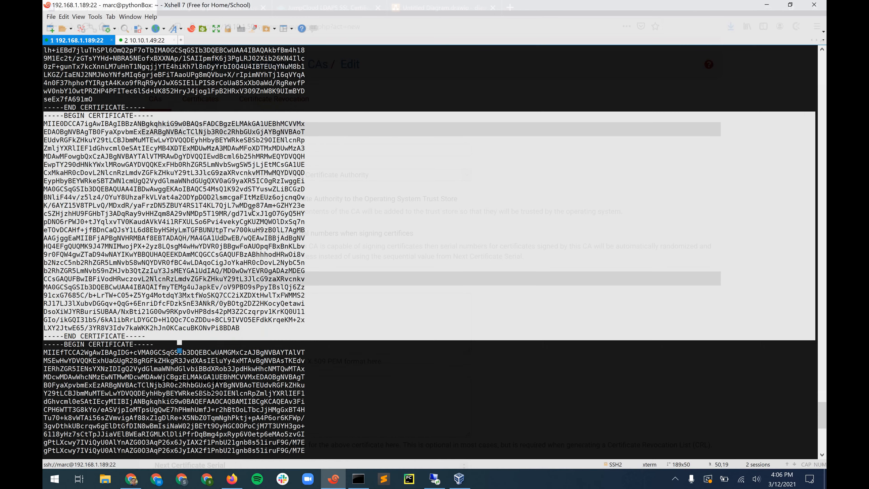
pyautogui.scroll(-1, 152, 425)
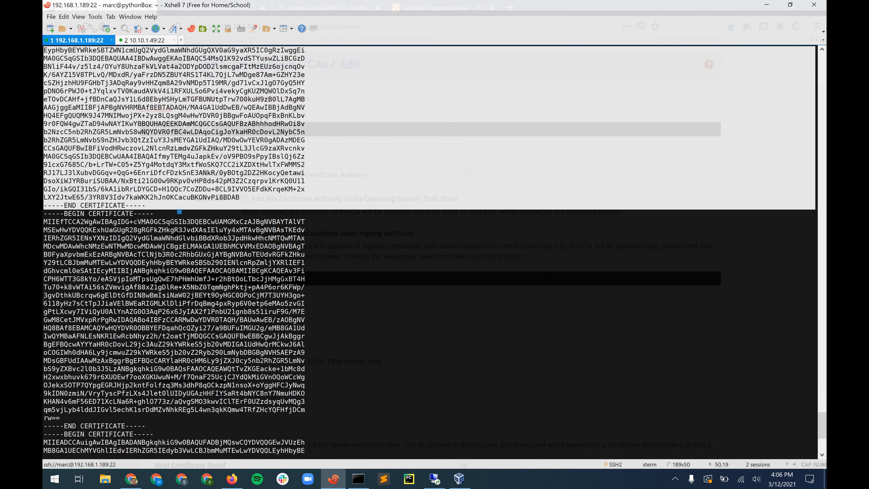
pyautogui.moveTo(145, 426); pyautogui.dragTo(44, 221)
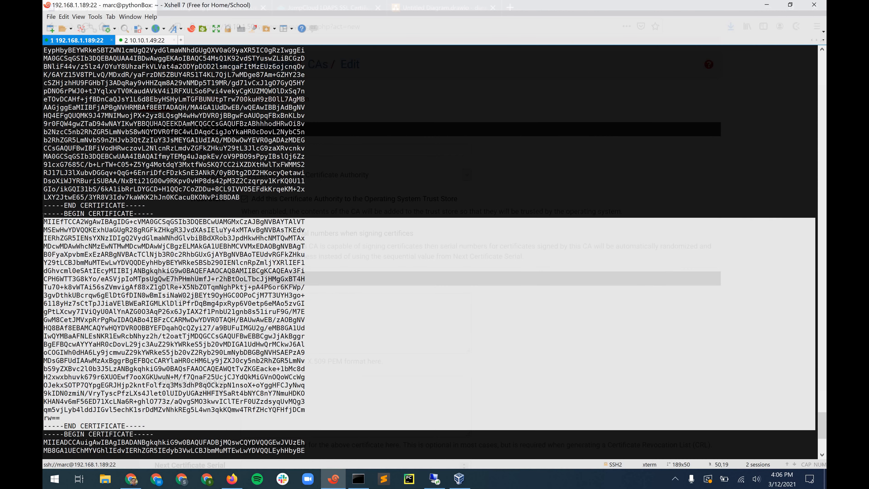
pyautogui.moveTo(114, 235); pyautogui.dragTo(45, 211)
pyautogui.rightClick(113, 287)
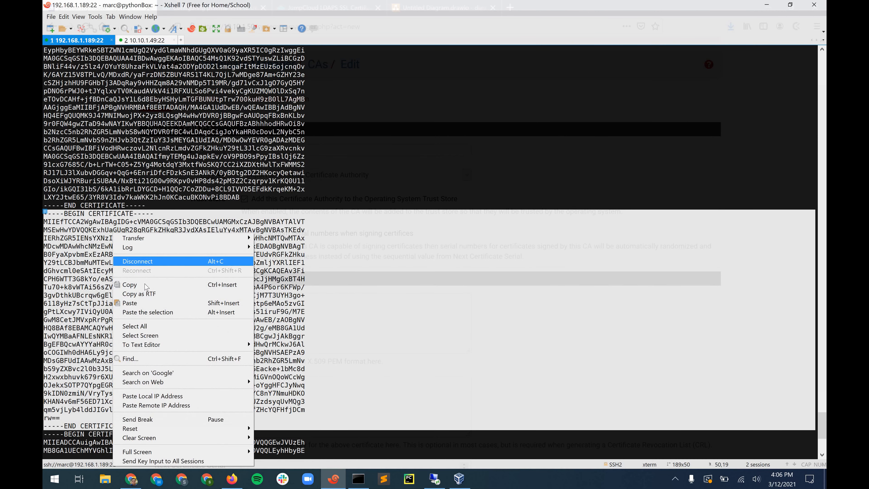
pyautogui.click(144, 284)
pyautogui.click(266, 319)
pyautogui.hotkey('ctrl', 'v')
pyautogui.scroll(-3, 263, 419)
pyautogui.click(259, 414)
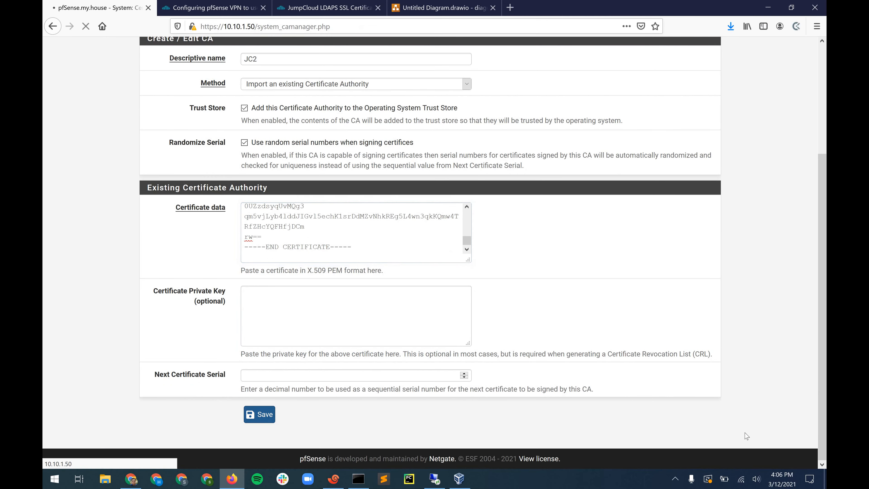
# - Add a CA named JC3 that imports an existing authority and is added to the Trust Store
pyautogui.click(707, 424)
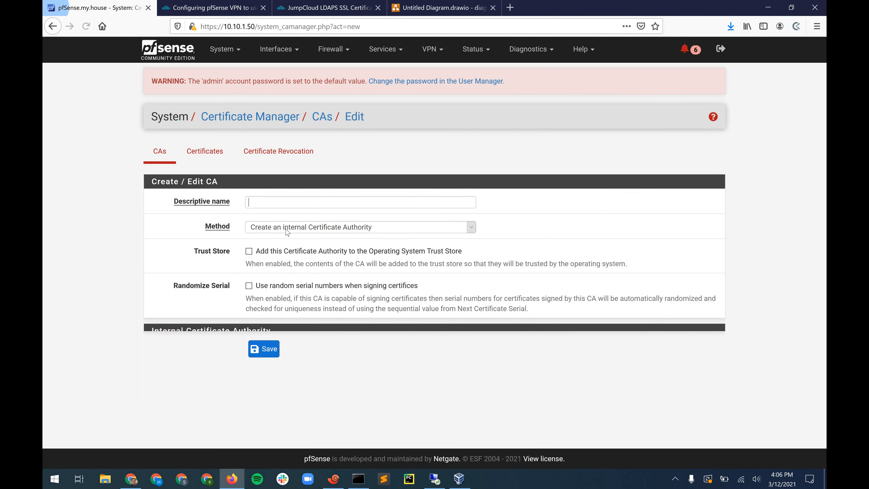
pyautogui.click(283, 227)
pyautogui.click(266, 253)
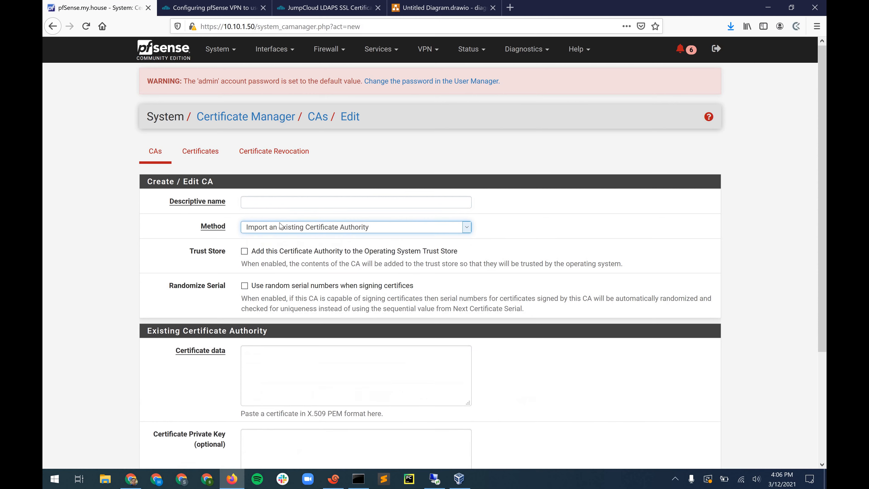
pyautogui.doubleClick(267, 202)
pyautogui.press('Return')
pyautogui.click(244, 251)
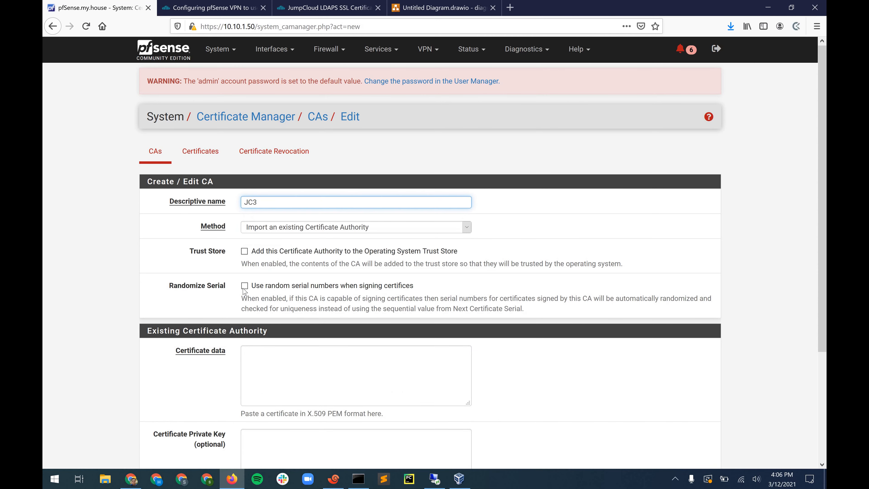
pyautogui.scroll(-3, 321, 253)
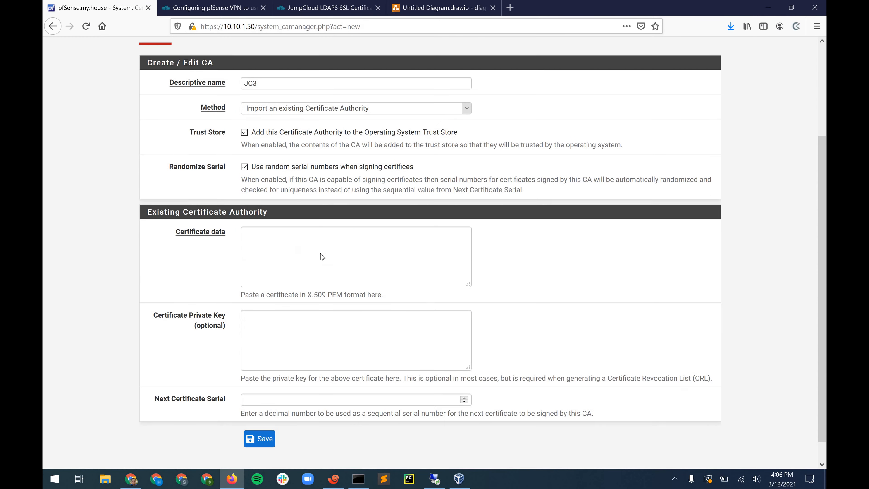
pyautogui.click(321, 253)
# - Paste the last chain certificate, Go Daddy Class 2 Certification Authority, into JC3 and save it
pyautogui.hotkey('alt', 'Tab')
pyautogui.scroll(-7, 148, 441)
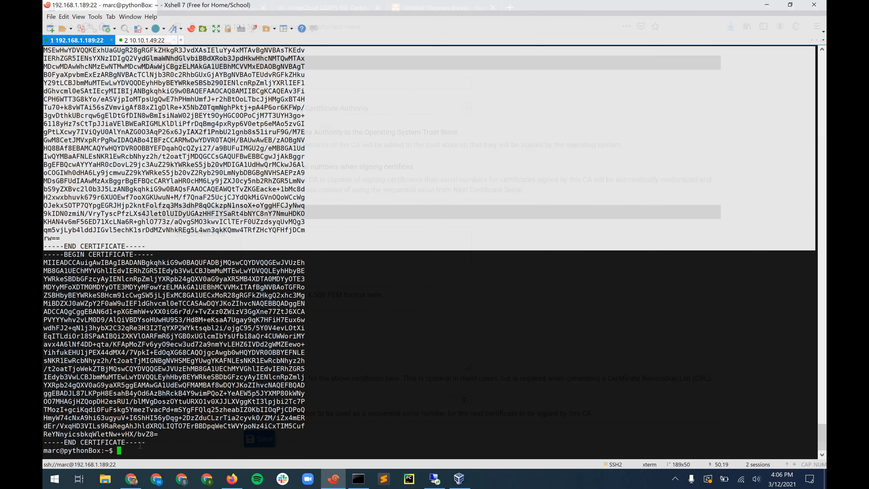
pyautogui.moveTo(145, 442); pyautogui.dragTo(44, 254)
pyautogui.rightClick(104, 56)
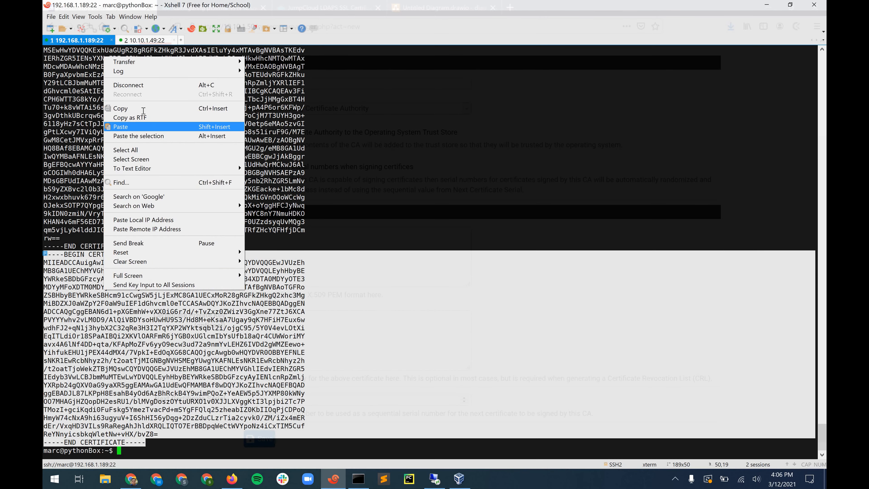
pyautogui.click(136, 111)
pyautogui.hotkey('alt', 'Tab')
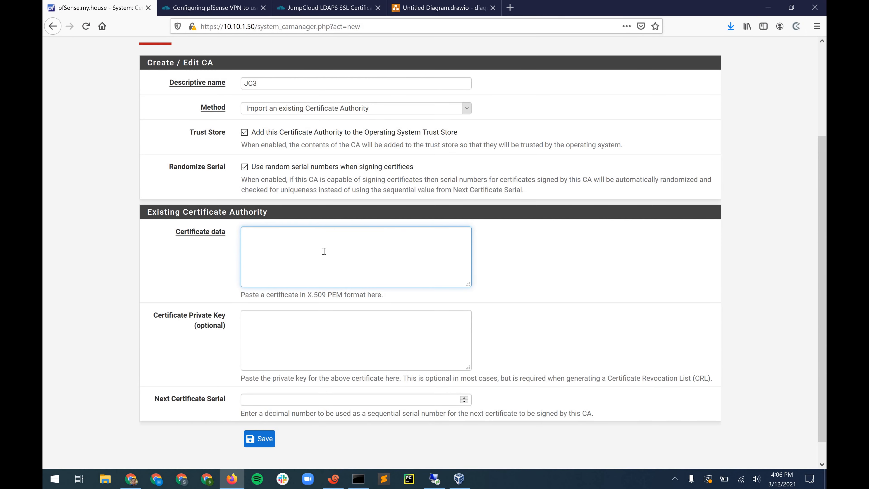
pyautogui.hotkey('ctrl', 'v')
pyautogui.scroll(-1, 258, 423)
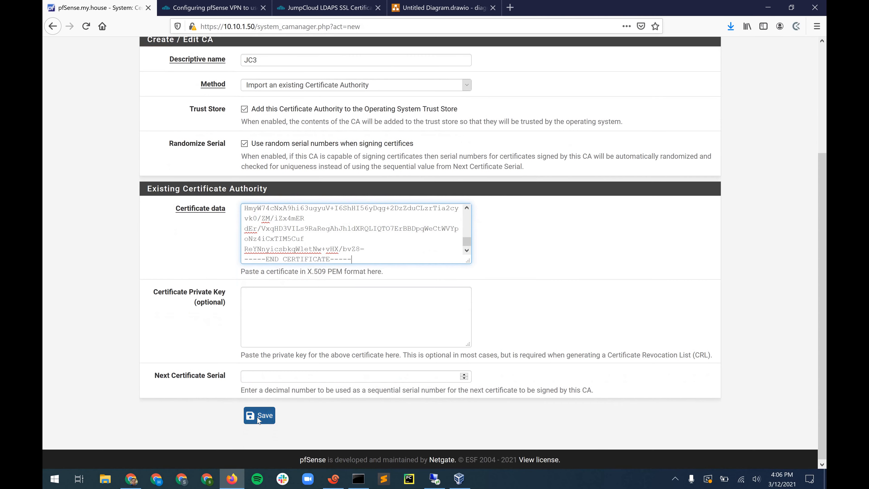
pyautogui.click(259, 415)
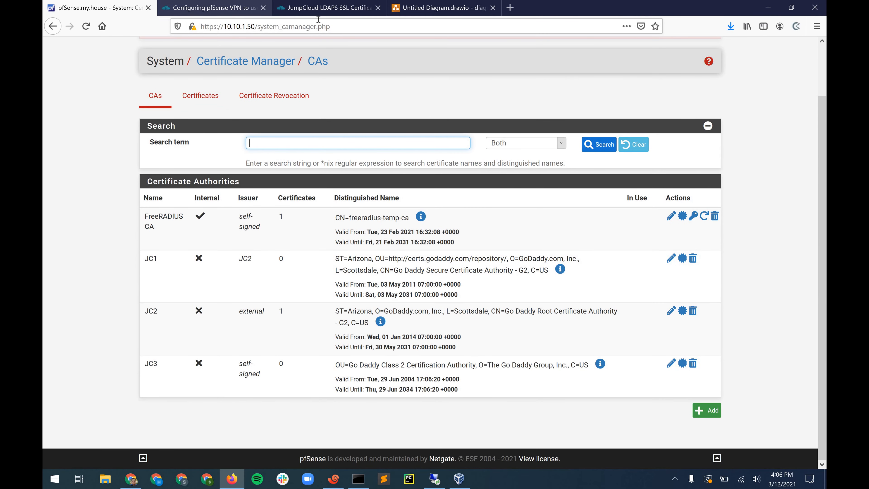
pyautogui.click(211, 8)
# - Copy the openssl command that saves the LDAP server certificate to /tmp/jumpcloud.ldap.pem
pyautogui.click(323, 8)
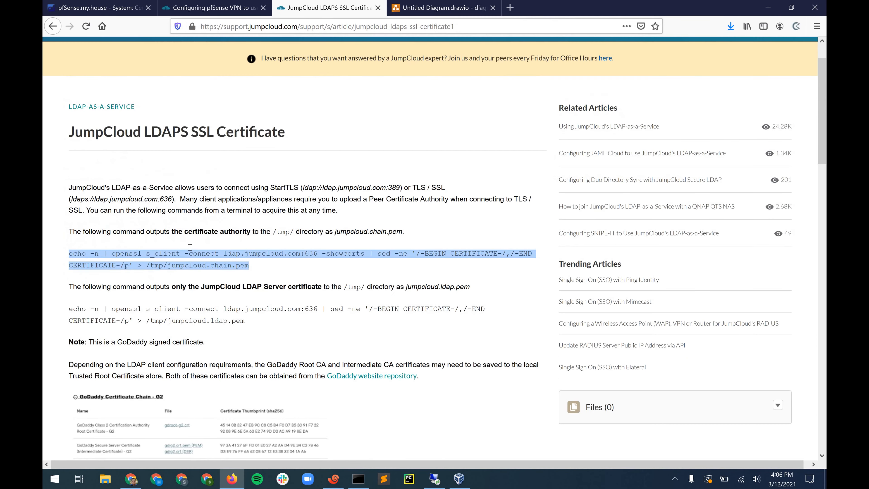
pyautogui.scroll(-2, 227, 249)
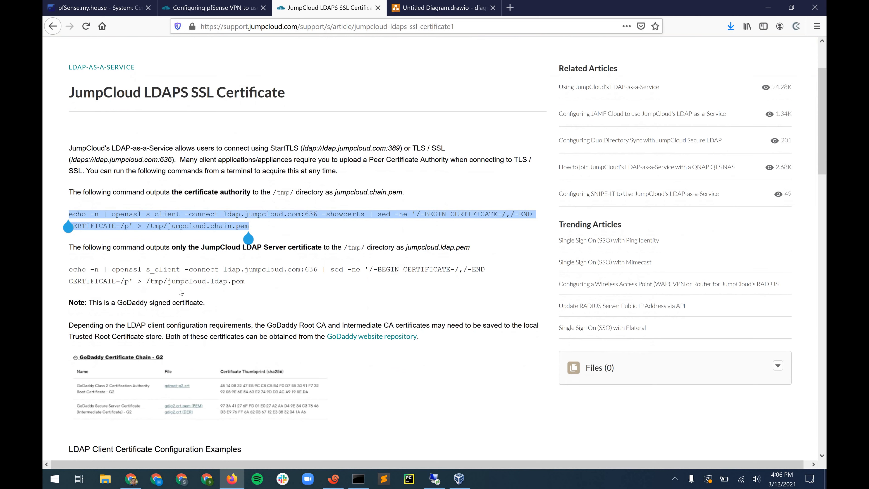
pyautogui.tripleClick(97, 273)
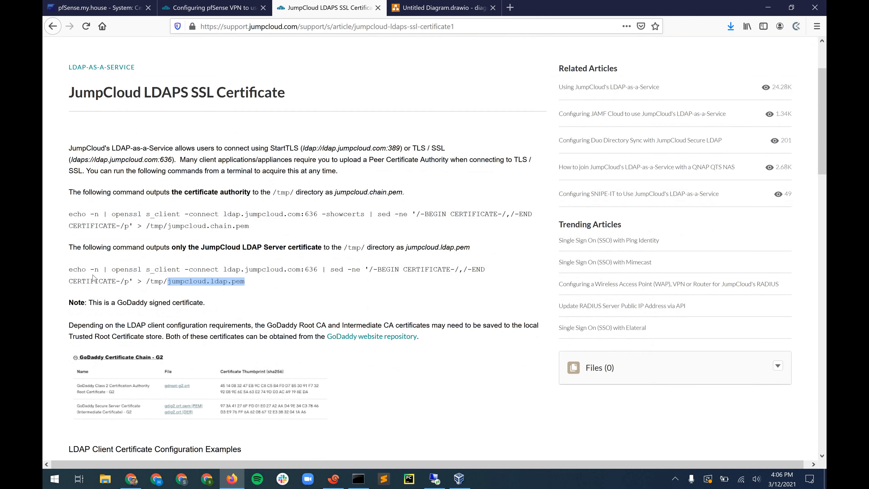
pyautogui.rightClick(103, 277)
pyautogui.click(105, 281)
pyautogui.hotkey('alt', 'Tab')
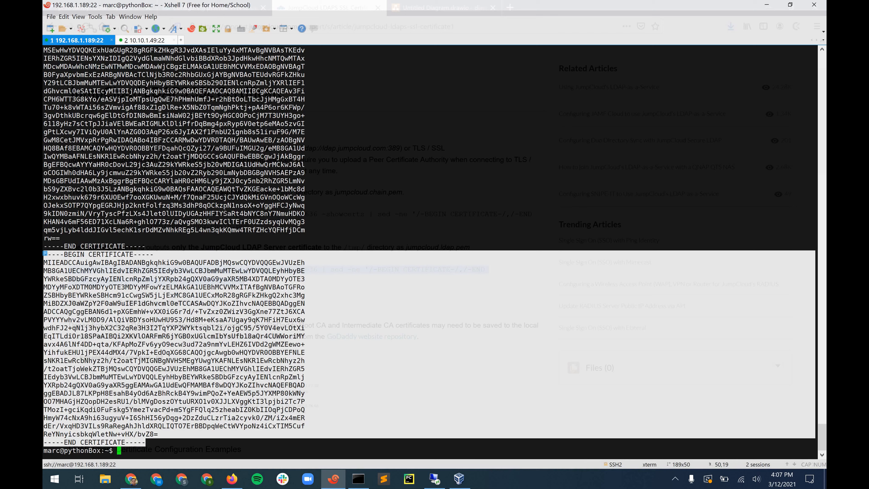
# - Clear the terminal and run the pasted command saving the server certificate to /tmp/jumpcloud.ldap.pem
pyautogui.hotkey('ctrl', 'l')
pyautogui.press('Return')
pyautogui.press('Return')
pyautogui.press('Return')
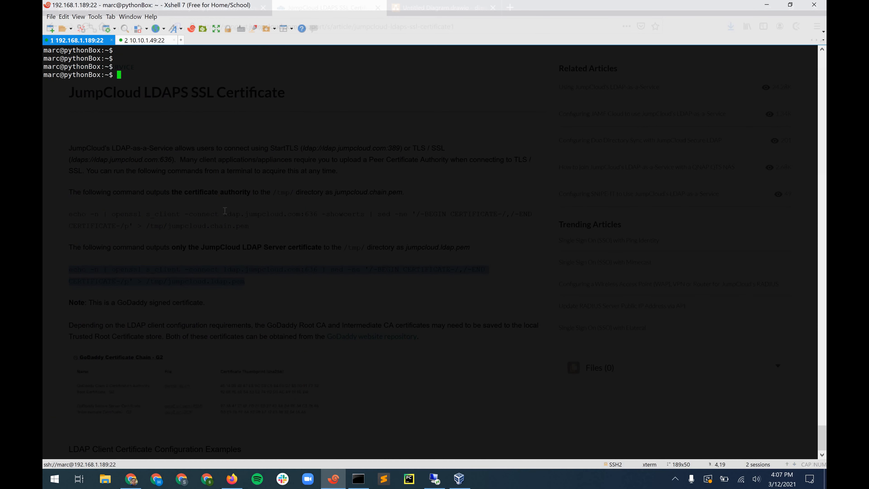
pyautogui.press('shift+Insert')
pyautogui.press('Return')
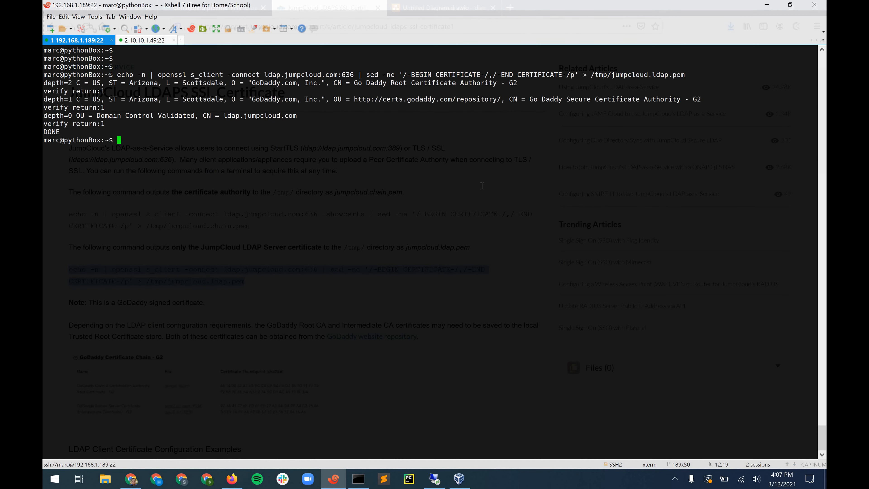
# - Print /tmp/jumpcloud.ldap.pem with cat and copy its PEM certificate block
pyautogui.write('cat /tmp/jumpcloud.ldap.pem')
pyautogui.press('Return')
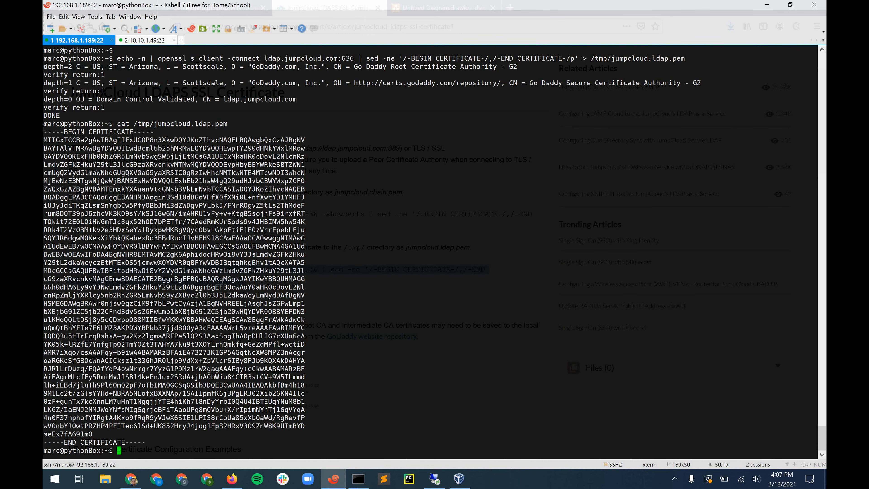
pyautogui.moveTo(145, 442); pyautogui.dragTo(45, 130)
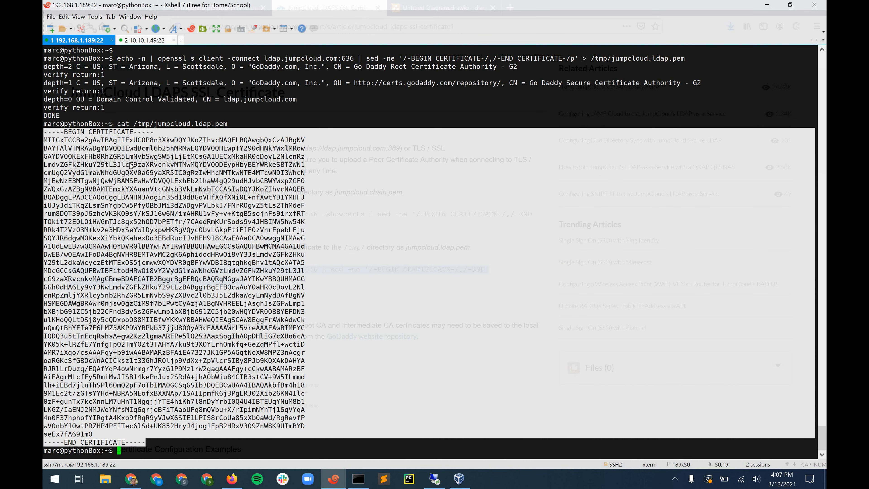
pyautogui.rightClick(144, 205)
pyautogui.click(147, 211)
pyautogui.hotkey('alt', 'Tab')
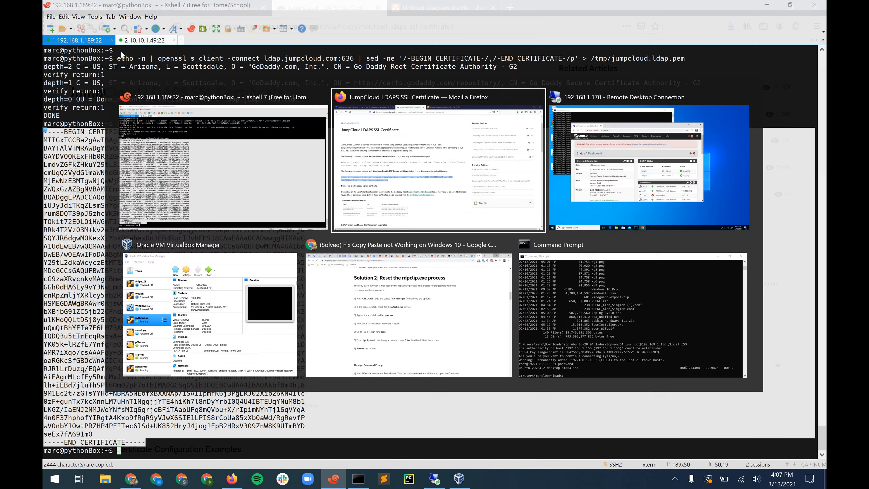
# - In the Certificate Manager, start a new certificate using the method 'Import an existing Certificate'
pyautogui.click(97, 7)
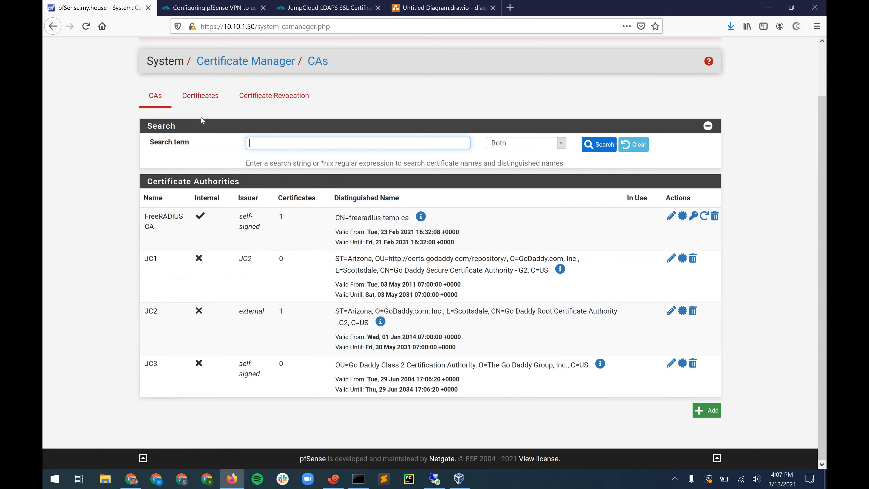
pyautogui.click(206, 103)
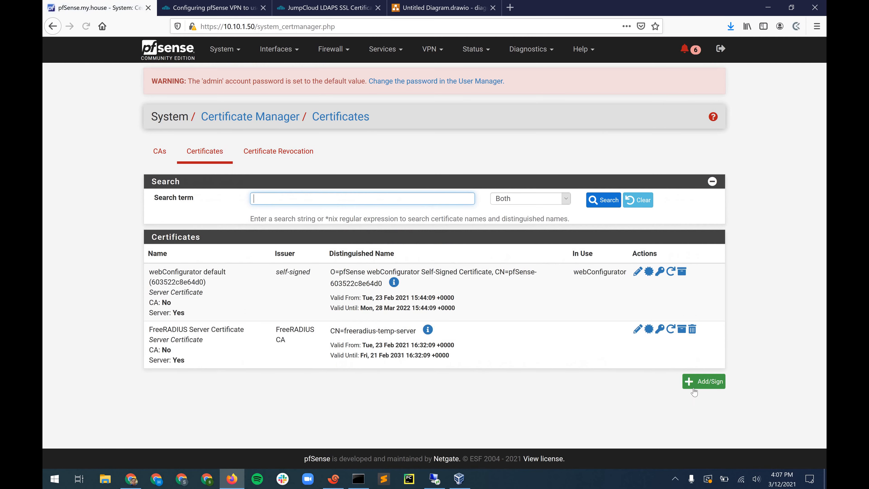
pyautogui.click(703, 381)
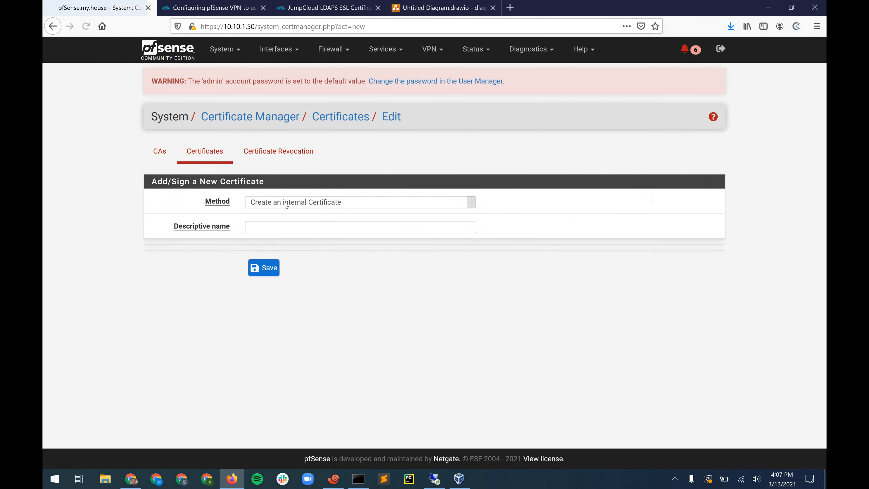
pyautogui.click(286, 203)
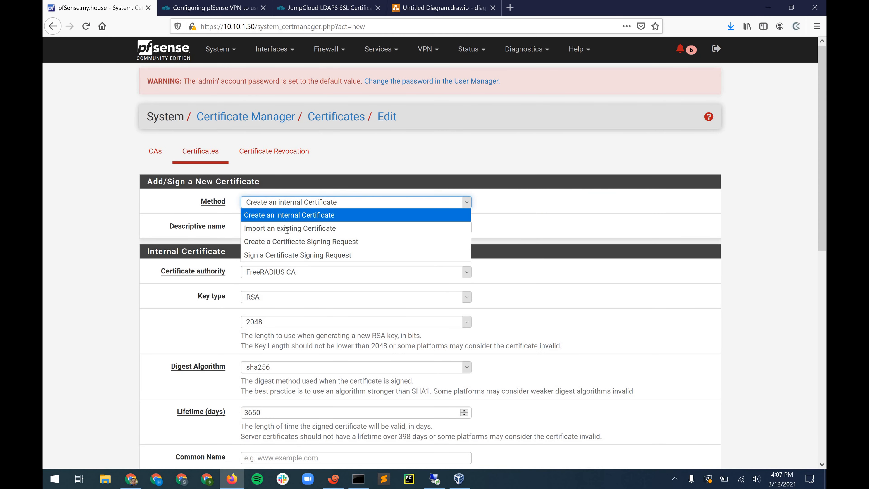
pyautogui.click(286, 228)
# - Name it 'JC Server Cert', paste the copied PEM certificate data, and save
pyautogui.click(287, 230)
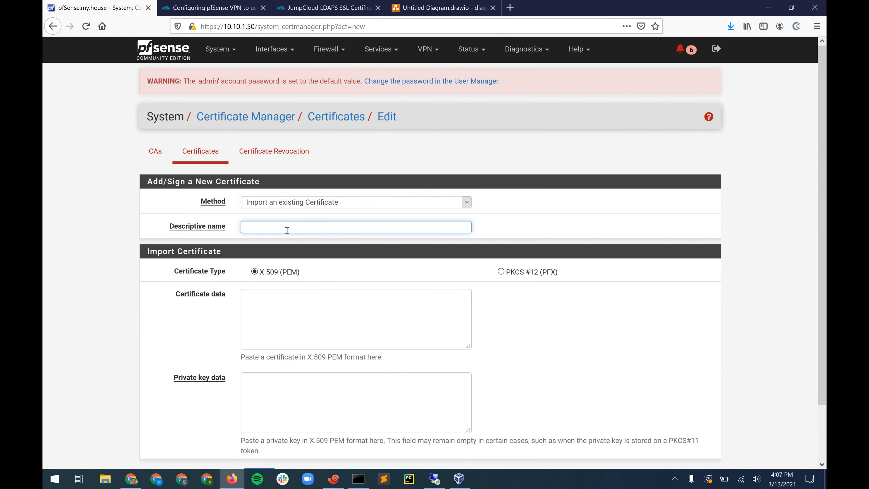
pyautogui.write('JC Ser')
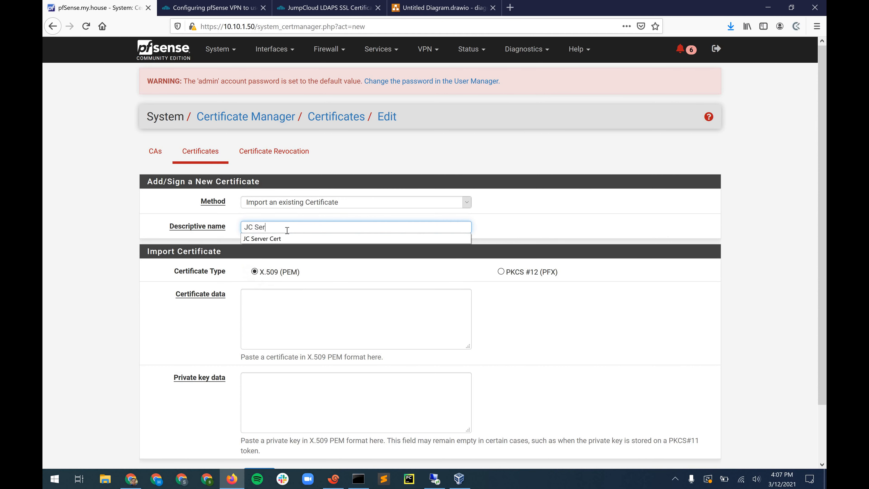
pyautogui.write('ver Cert')
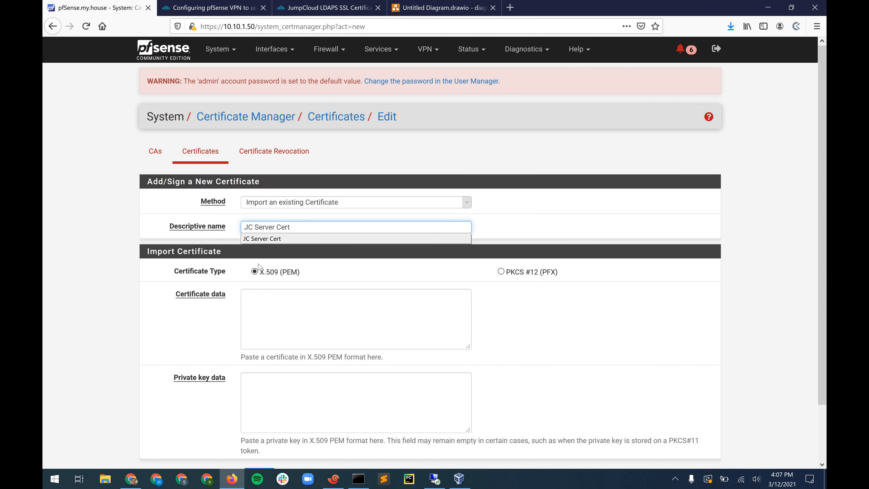
pyautogui.click(285, 318)
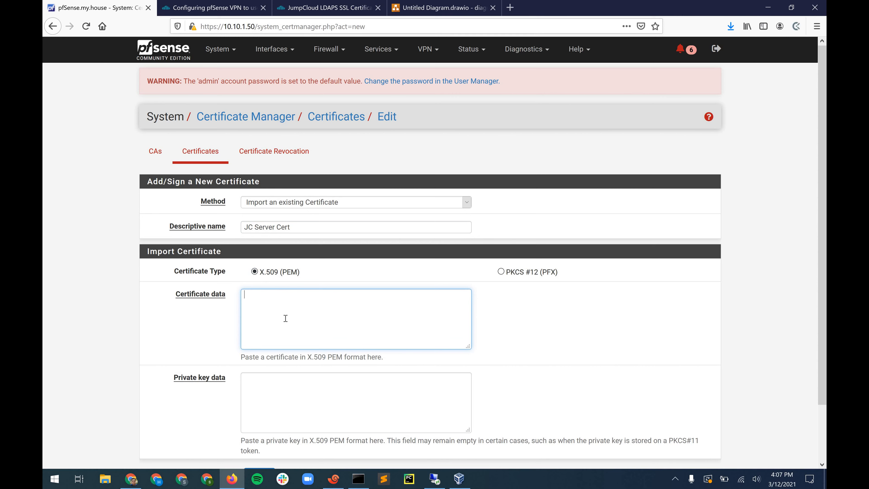
pyautogui.hotkey('ctrl', 'v')
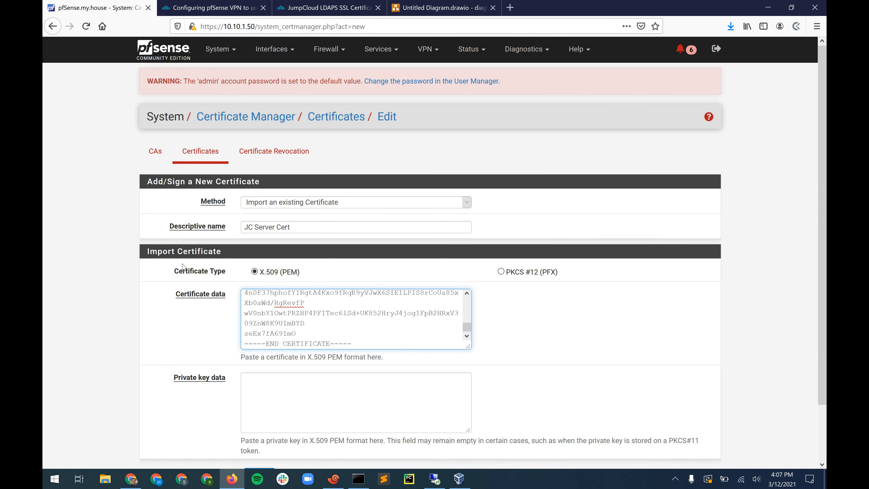
pyautogui.scroll(-2, 184, 267)
pyautogui.scroll(-1, 219, 337)
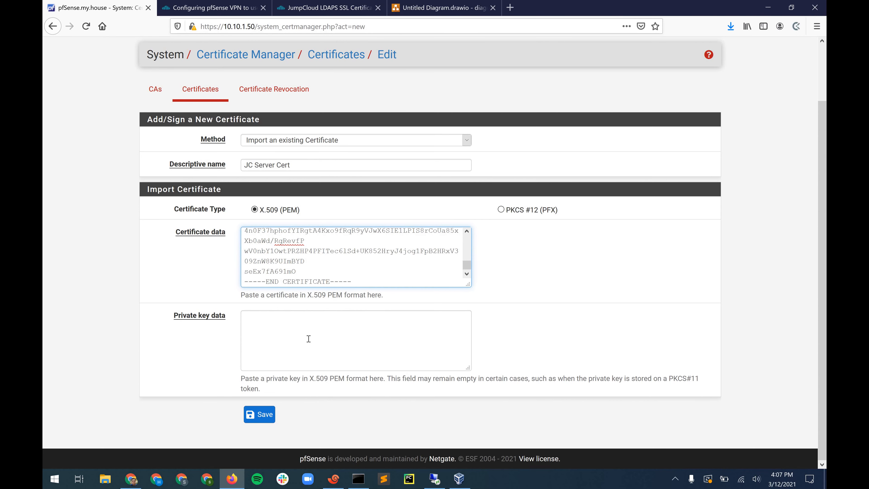
pyautogui.click(255, 414)
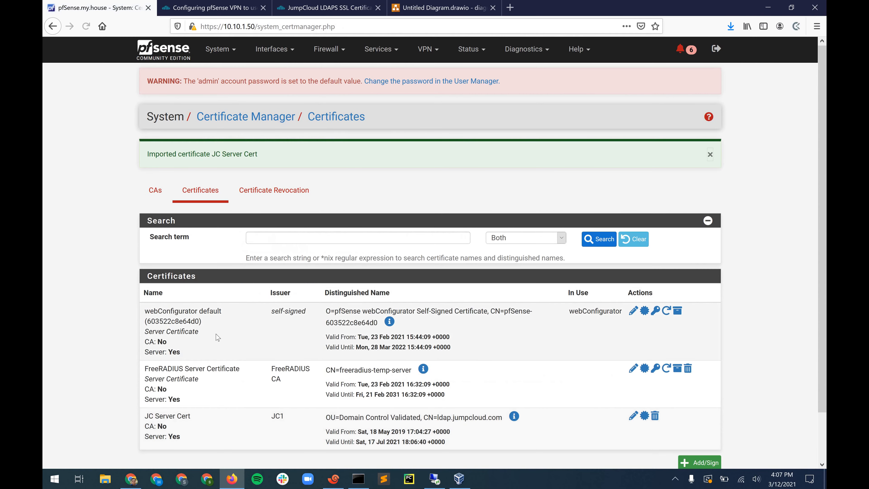
pyautogui.scroll(-3, 187, 246)
pyautogui.scroll(2, 226, 38)
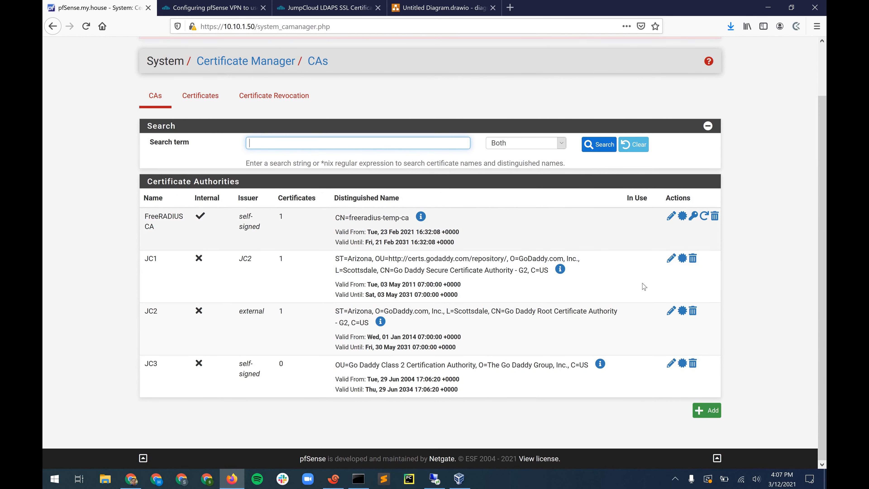
# - Start a new certificate authority with the descriptive name 'OVPN CA'
pyautogui.click(705, 412)
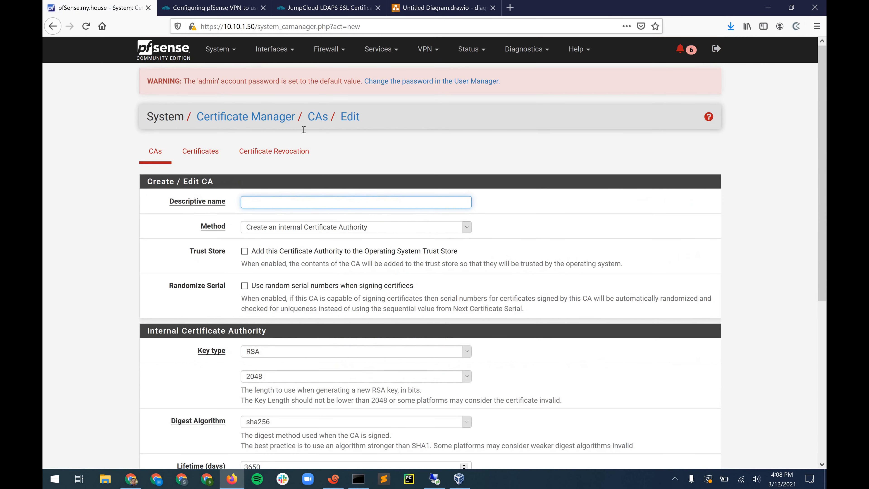
pyautogui.scroll(-2, 304, 144)
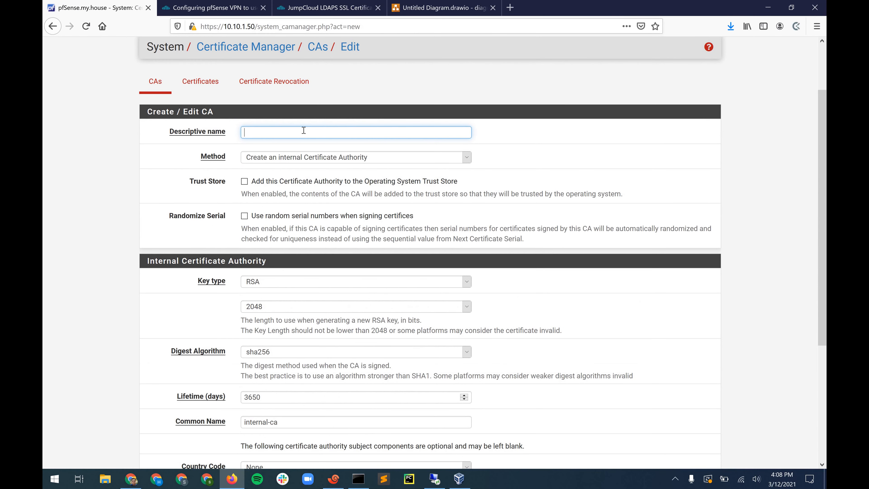
pyautogui.write('OVP')
pyautogui.press('Down')
pyautogui.press('Down')
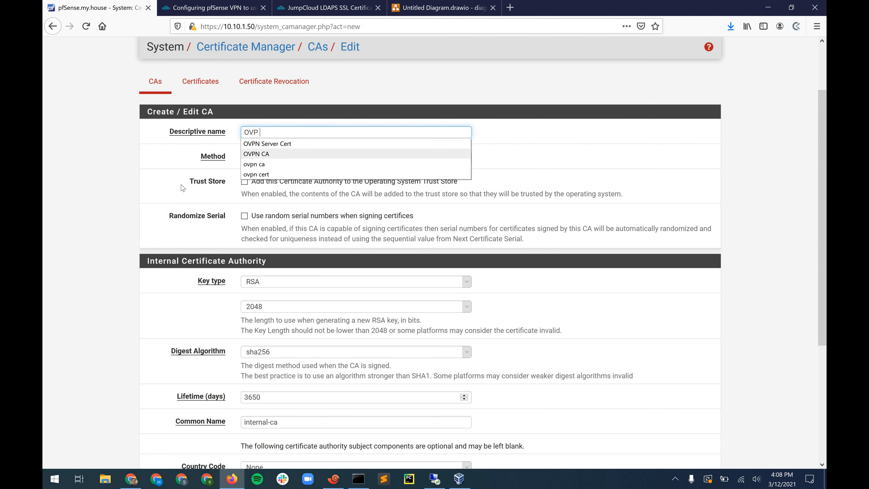
pyautogui.press('Return')
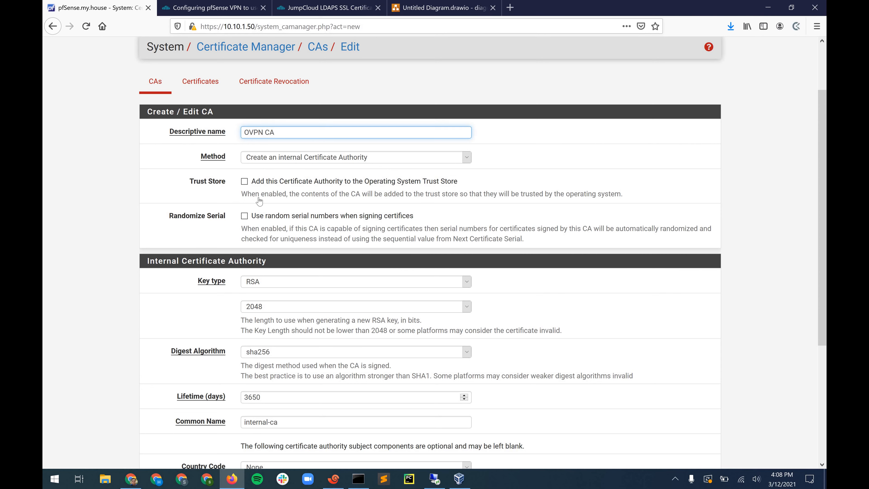
pyautogui.scroll(-1, 188, 173)
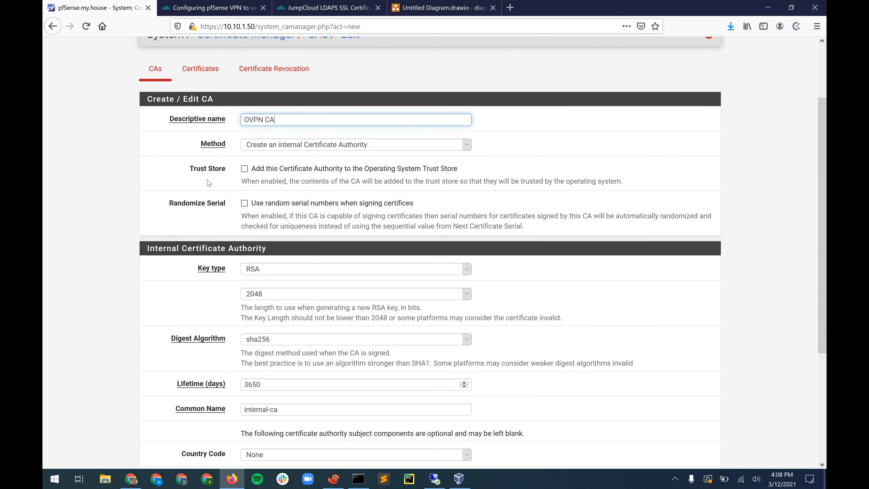
pyautogui.scroll(-3, 208, 182)
pyautogui.scroll(6, 209, 182)
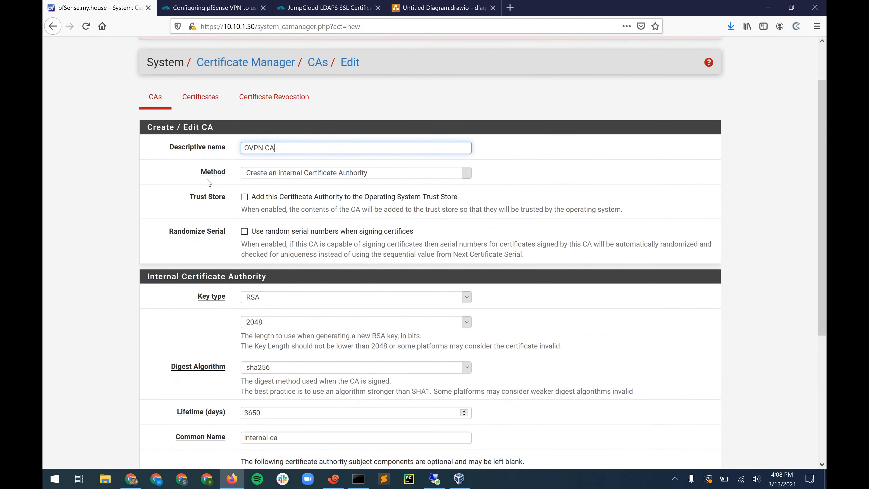
pyautogui.scroll(-3, 191, 240)
pyautogui.scroll(-2, 191, 241)
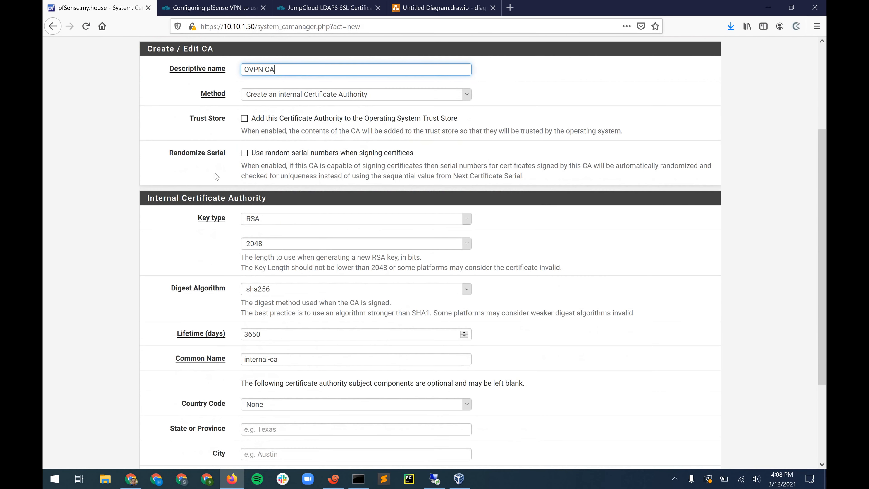
pyautogui.scroll(-1, 218, 176)
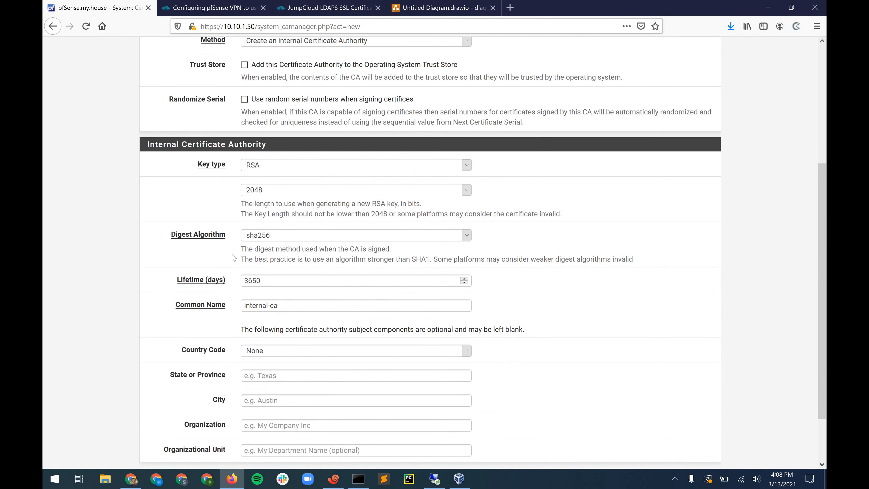
pyautogui.scroll(-1, 234, 265)
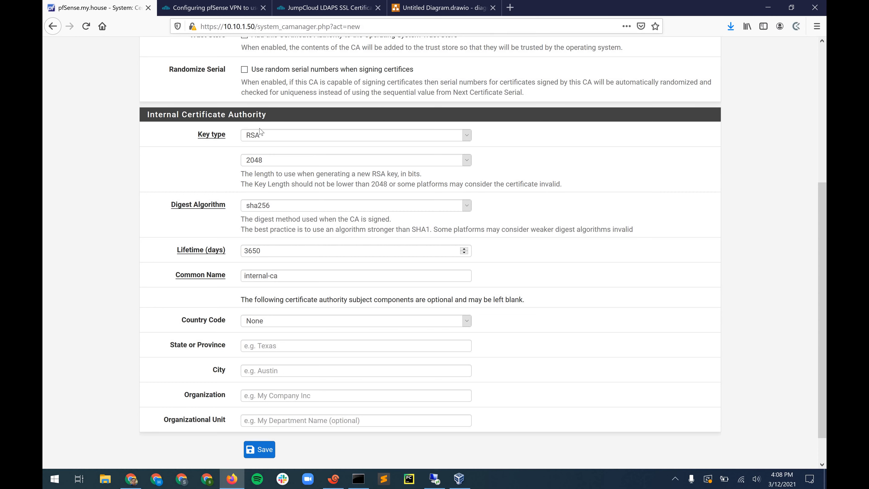
pyautogui.scroll(-1, 261, 131)
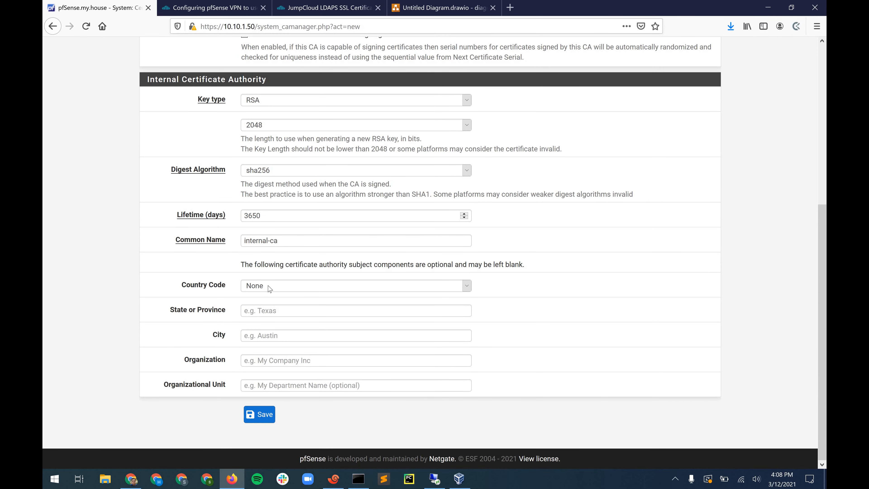
# - Leave country code as None, set state New York, city Rochester, organization Test, and save
pyautogui.click(260, 285)
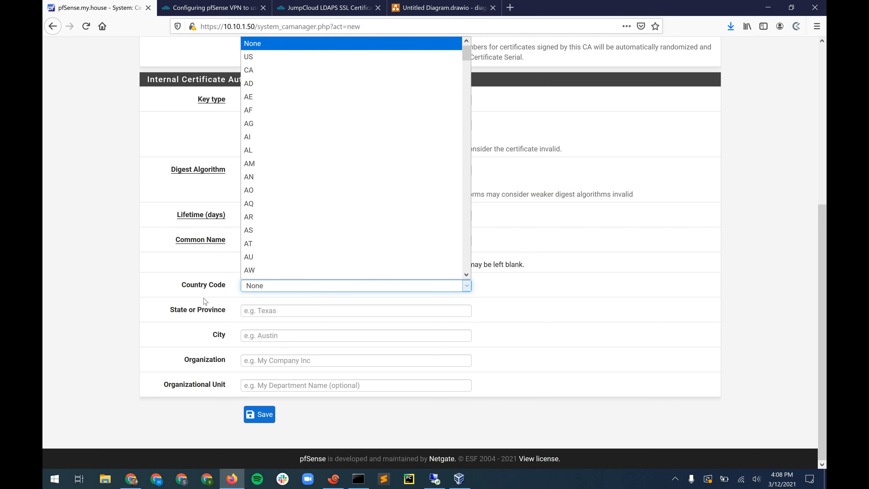
pyautogui.click(205, 301)
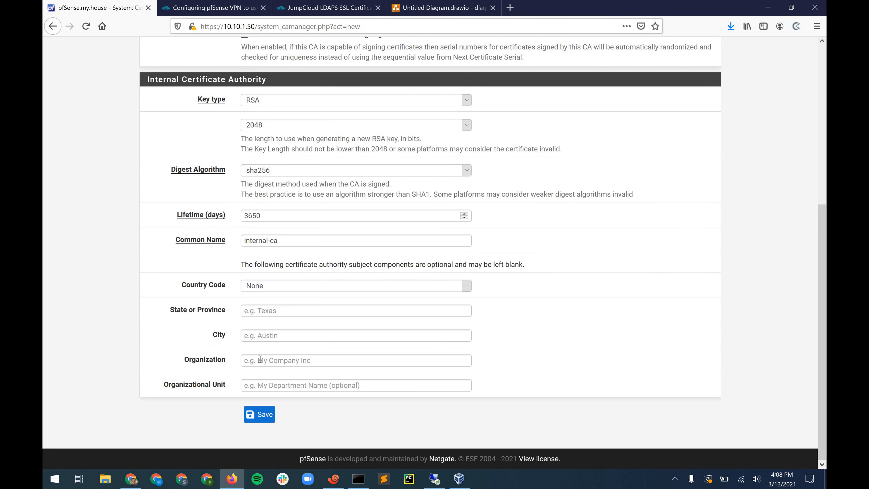
pyautogui.click(257, 285)
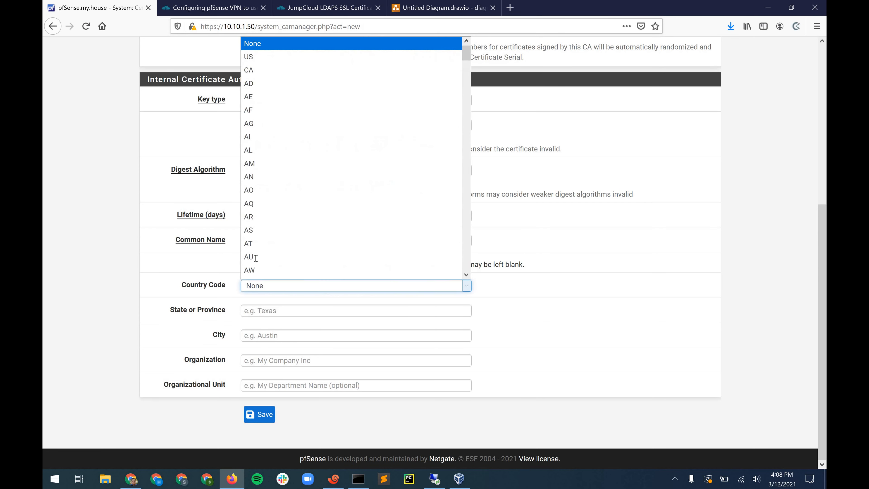
pyautogui.click(263, 313)
pyautogui.click(266, 311)
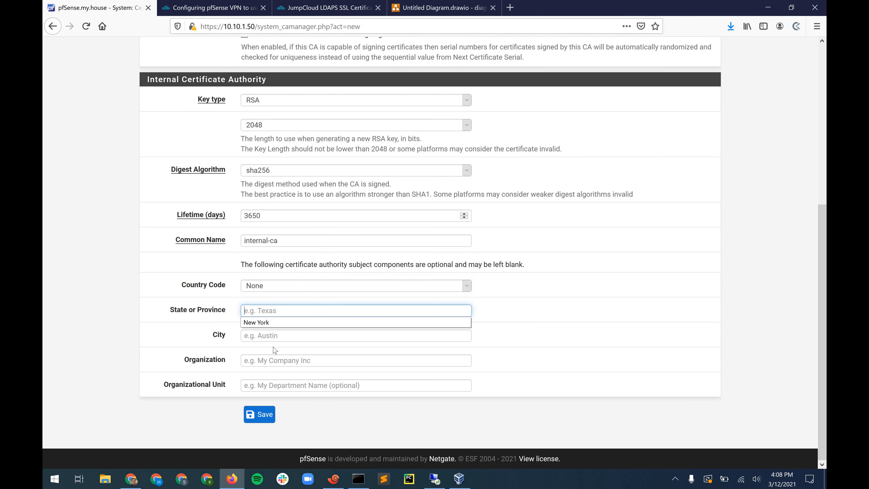
pyautogui.press('Down')
pyautogui.press('Return')
pyautogui.press('Tab')
pyautogui.press('Down')
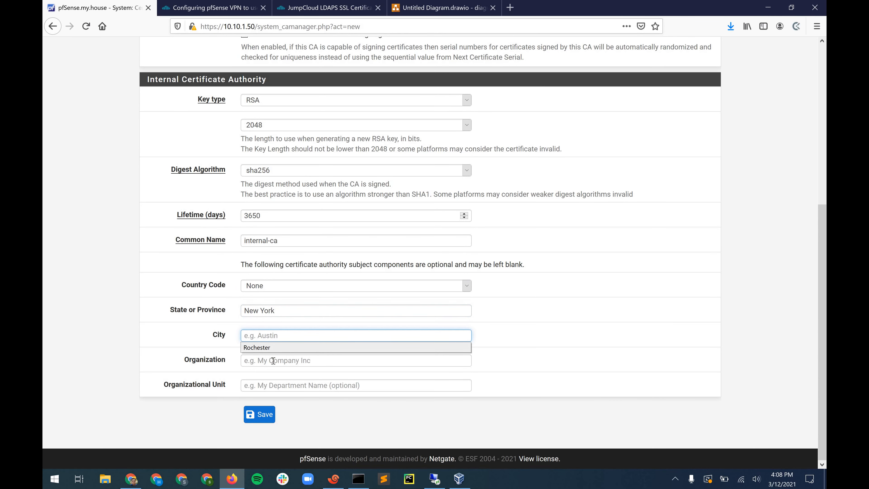
pyautogui.press('Down')
pyautogui.press('Return')
pyautogui.press('Tab')
pyautogui.press('Down')
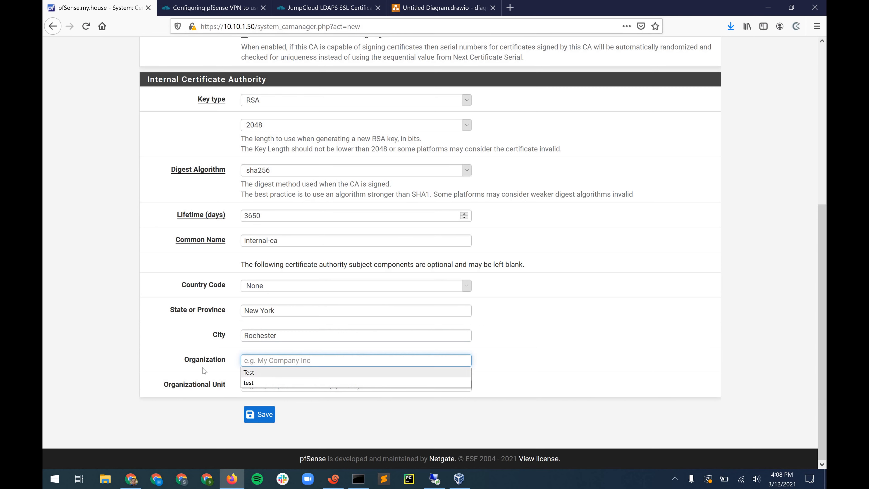
pyautogui.press('Down')
pyautogui.press('Return')
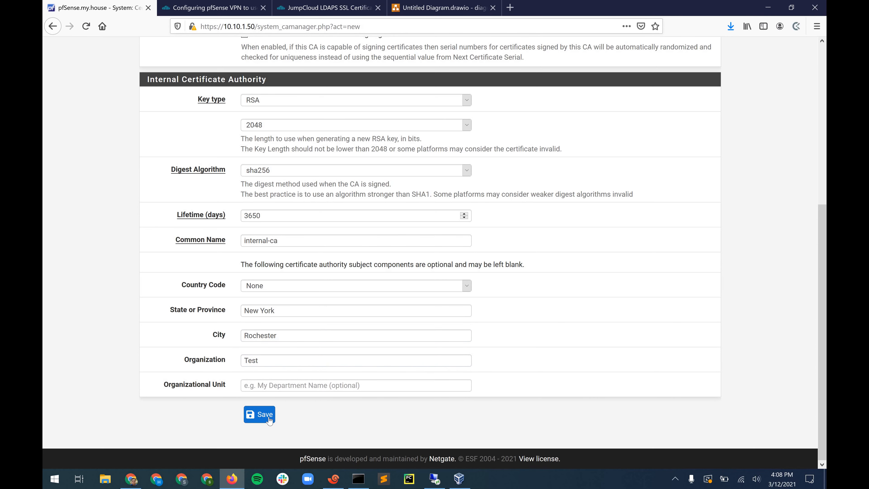
pyautogui.click(270, 421)
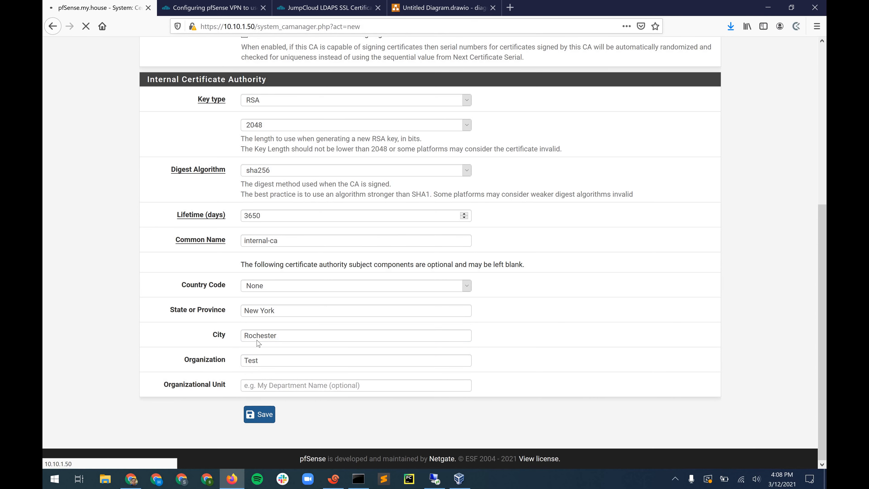
pyautogui.scroll(-3, 258, 343)
pyautogui.scroll(3, 202, 191)
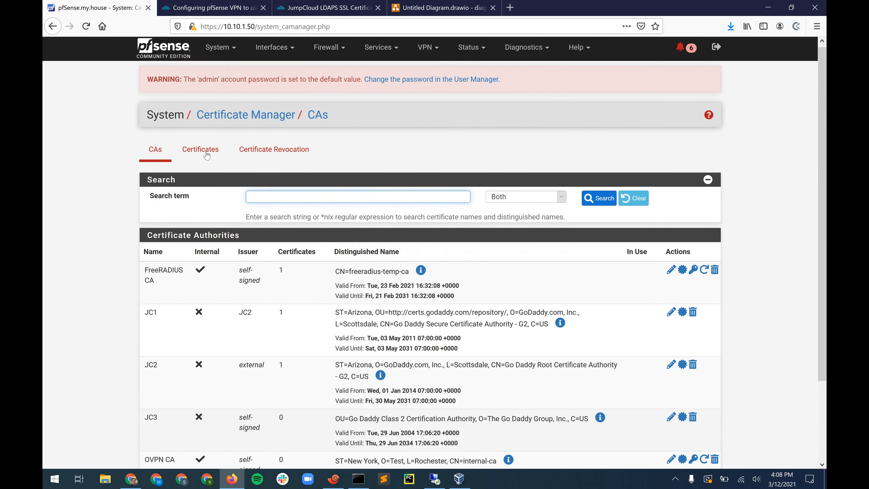
# - Add a new certificate named 'OVPN Server Cert' signed by OVPN CA
pyautogui.click(204, 148)
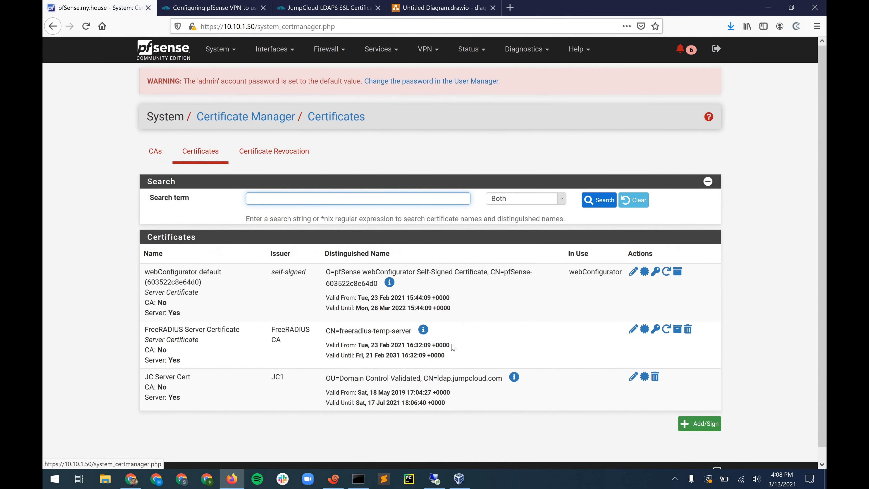
pyautogui.scroll(-1, 697, 420)
pyautogui.click(698, 411)
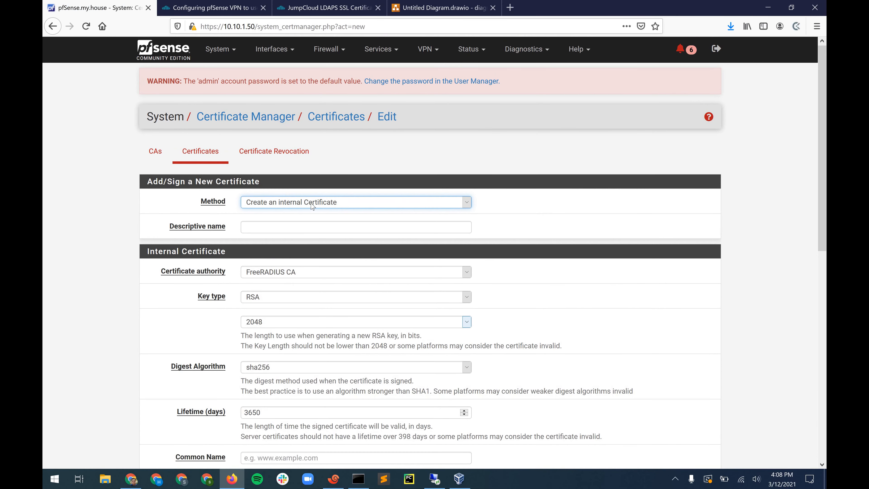
pyautogui.click(288, 228)
pyautogui.write('OV')
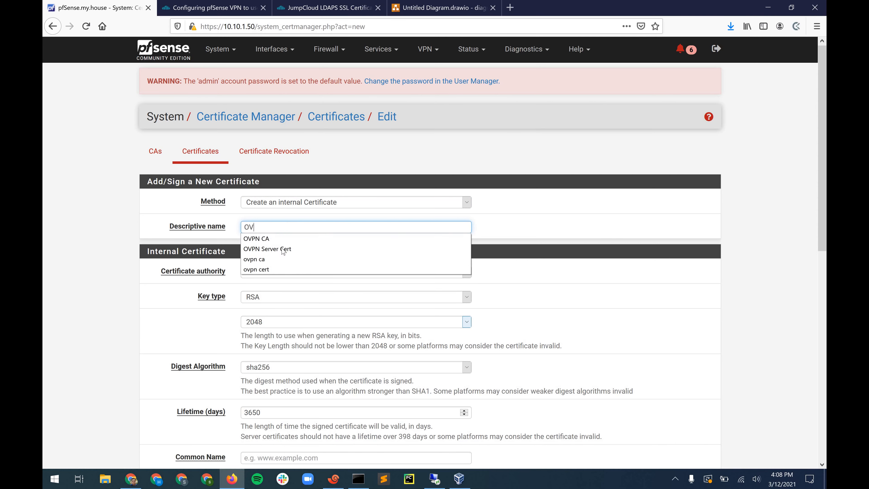
pyautogui.press('Down')
pyautogui.press('Down')
pyautogui.press('Return')
pyautogui.scroll(-1, 262, 244)
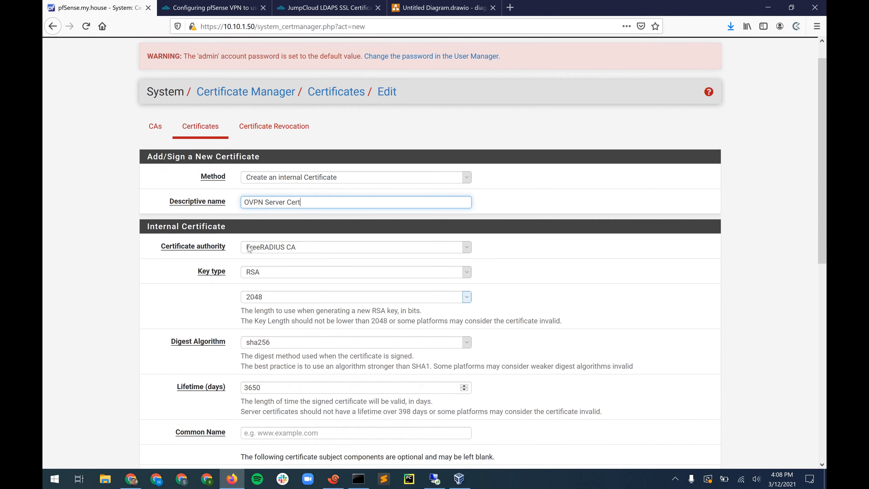
pyautogui.click(257, 241)
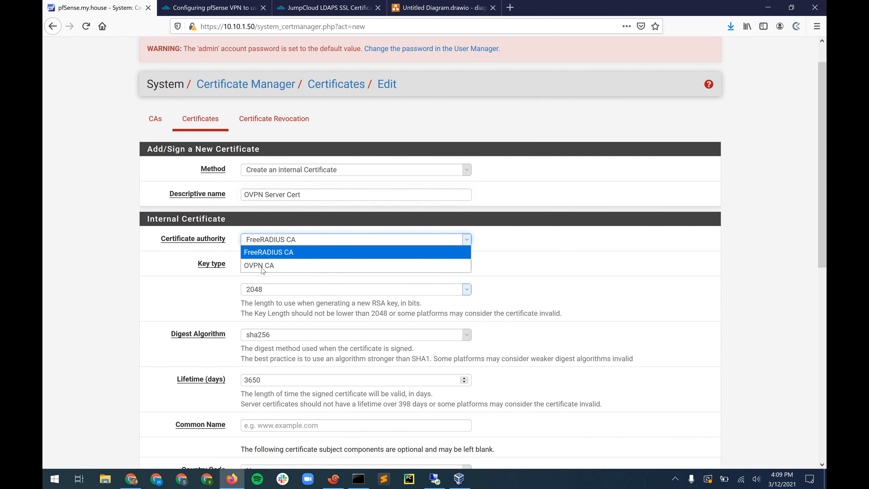
pyautogui.click(263, 266)
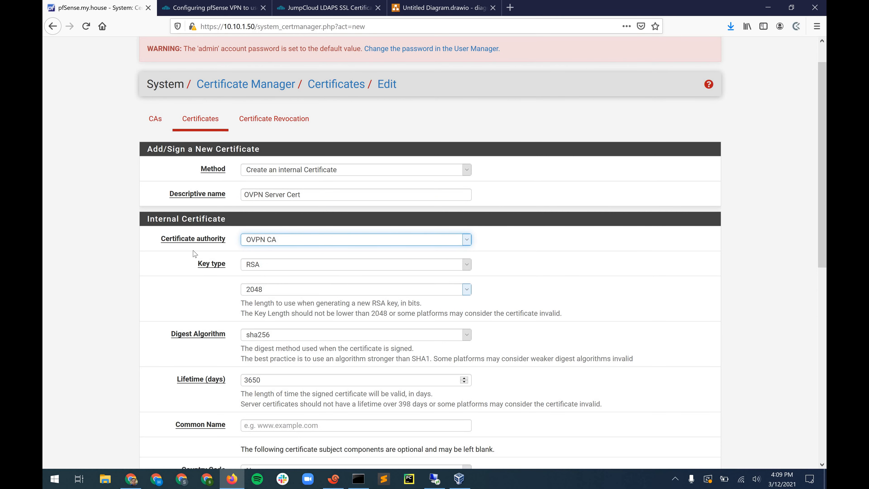
# - Set the certificate's common name to test.home.net and country code to US
pyautogui.scroll(-3, 195, 254)
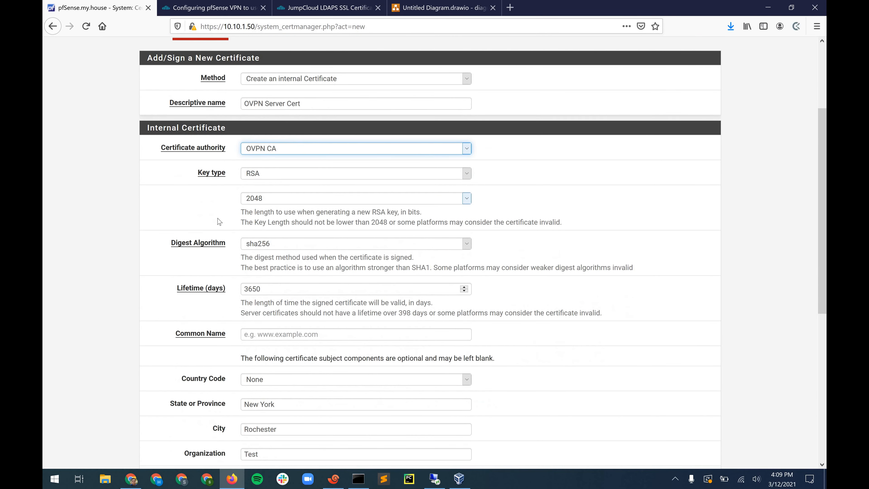
pyautogui.scroll(-1, 215, 237)
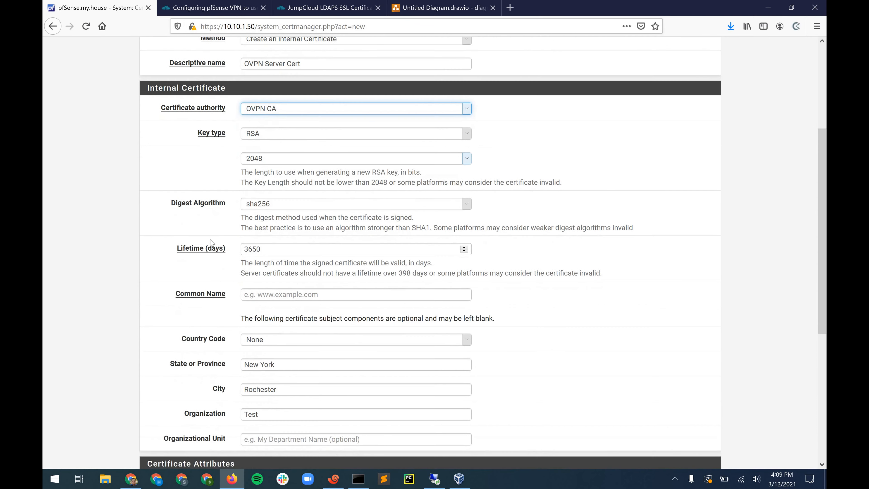
pyautogui.click(277, 295)
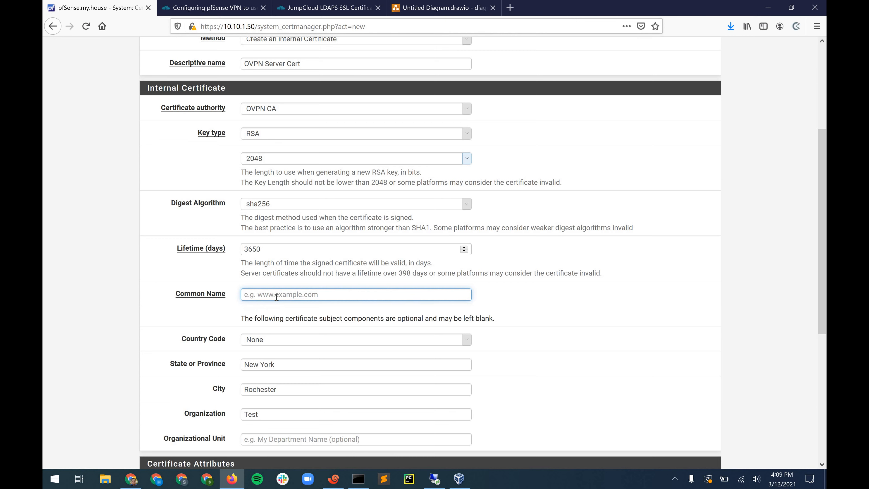
pyautogui.click(277, 297)
pyautogui.click(277, 297)
pyautogui.click(277, 297)
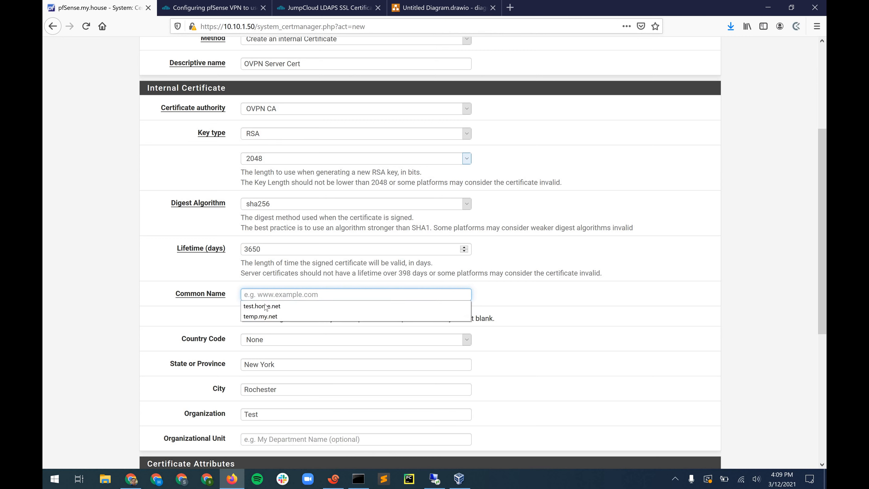
pyautogui.click(271, 298)
pyautogui.press('Down')
pyautogui.press('Down')
pyautogui.press('Return')
pyautogui.scroll(-3, 225, 183)
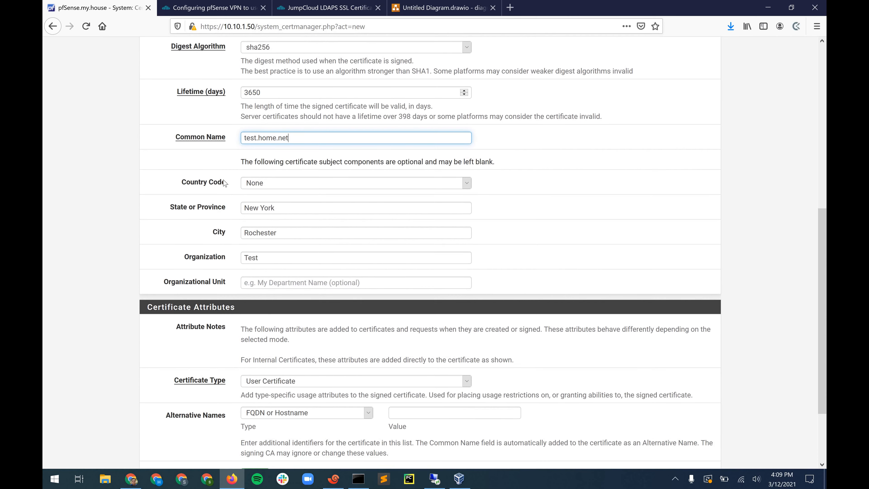
pyautogui.scroll(-1, 247, 188)
pyautogui.click(253, 165)
pyautogui.write('us')
pyautogui.press('Return')
pyautogui.scroll(-2, 245, 172)
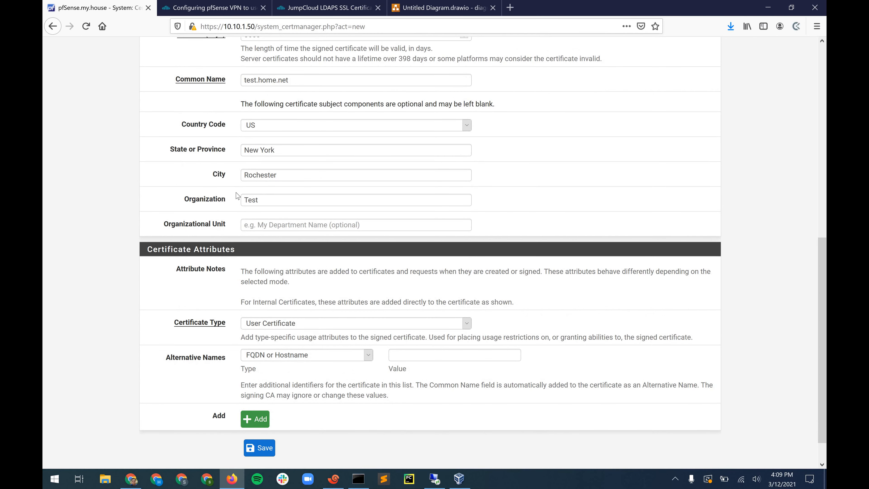
pyautogui.scroll(8, 237, 195)
pyautogui.scroll(5, 329, 308)
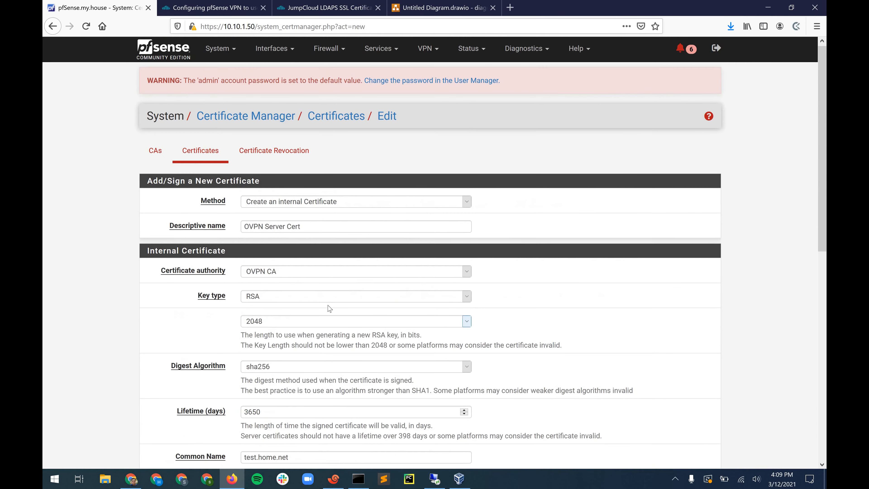
# - Open the OVPN CA certificate authority to review its settings
pyautogui.click(155, 150)
pyautogui.scroll(-3, 344, 362)
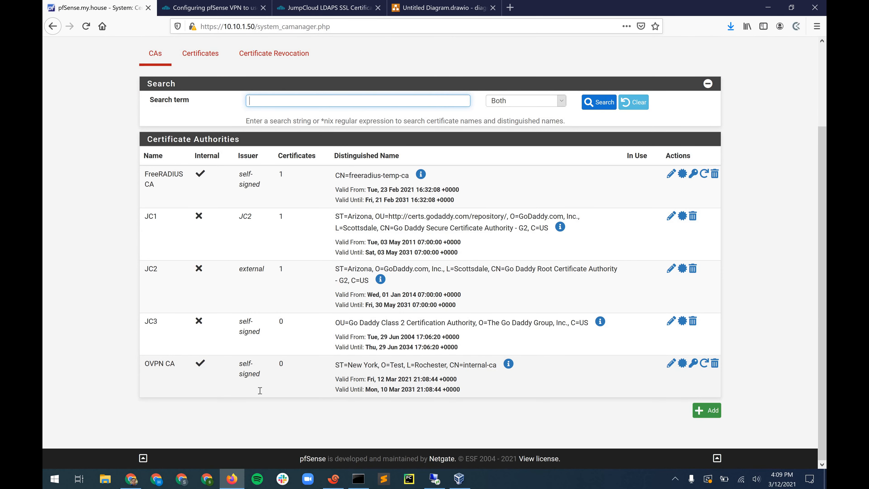
pyautogui.click(671, 363)
pyautogui.scroll(-3, 289, 204)
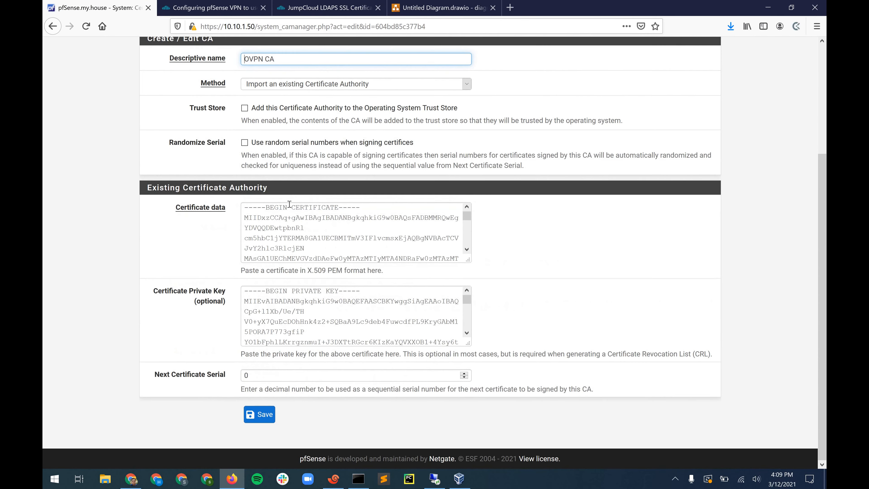
pyautogui.scroll(3, 289, 204)
pyautogui.scroll(-3, 185, 318)
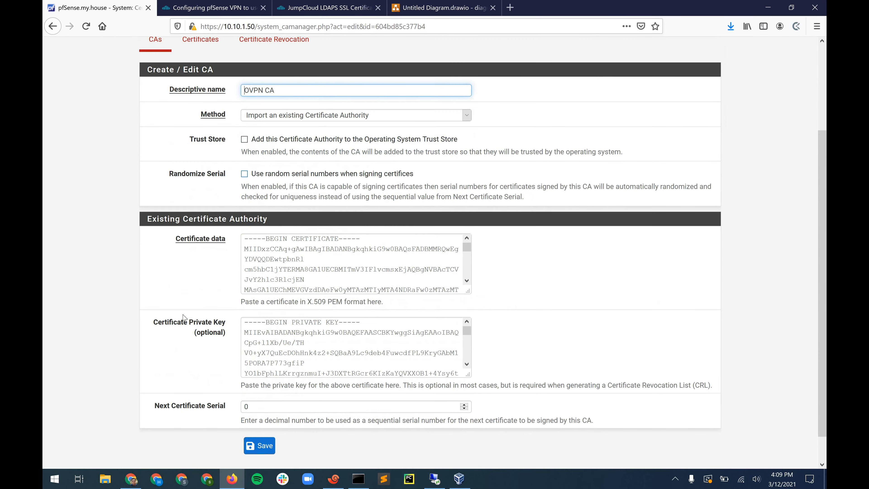
pyautogui.scroll(3, 175, 218)
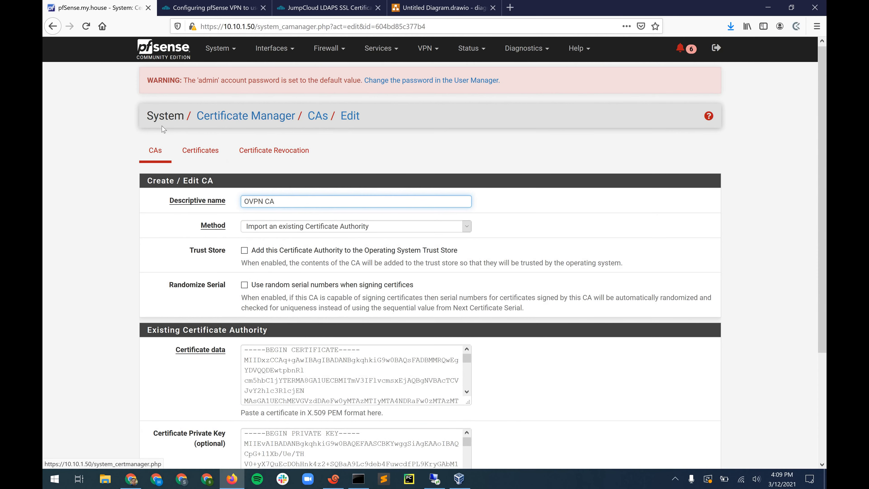
pyautogui.scroll(-4, 163, 129)
pyautogui.scroll(4, 185, 147)
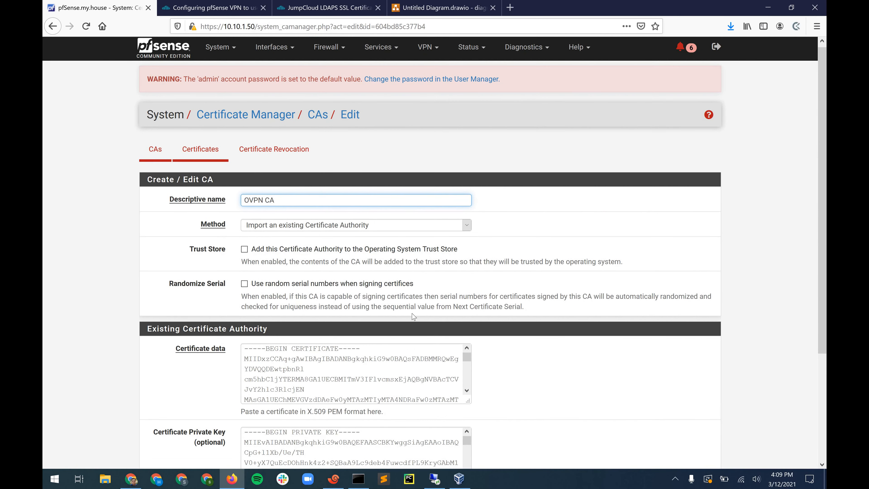
# - Delete OVPN CA from the CA list and confirm removal with its CRLs
pyautogui.click(156, 149)
pyautogui.scroll(-3, 716, 371)
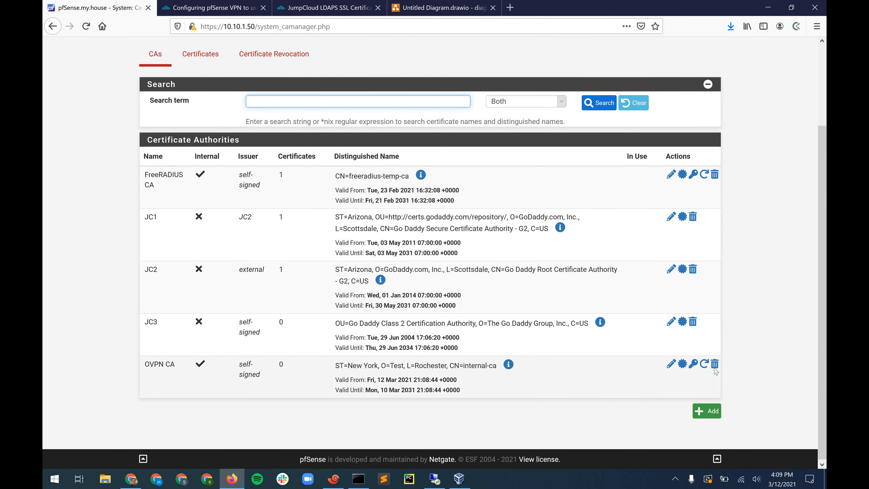
pyautogui.click(714, 364)
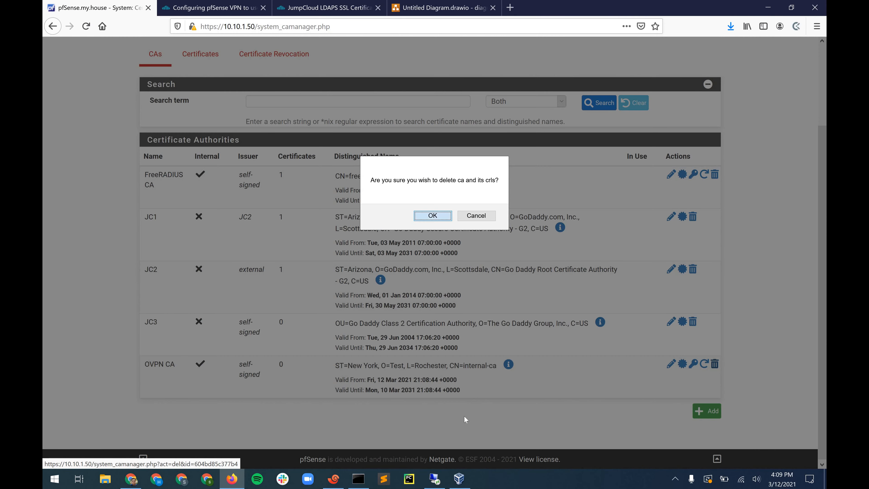
pyautogui.press('Return')
pyautogui.scroll(-3, 260, 349)
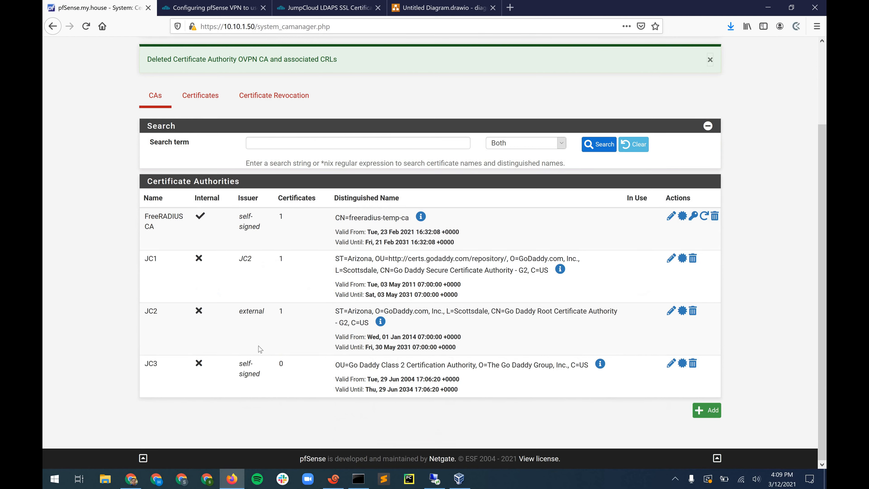
# - Start a new internal certificate authority named 'OVPN CA'
pyautogui.click(707, 410)
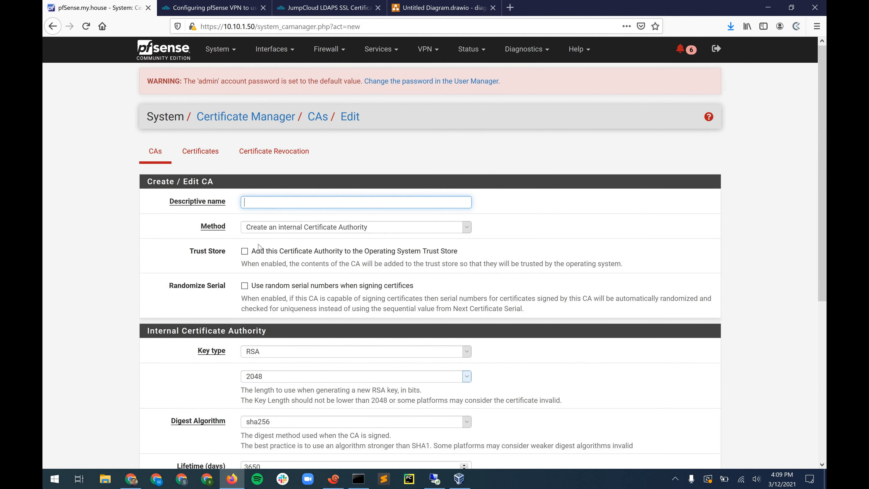
pyautogui.press('Down')
pyautogui.press('Down')
pyautogui.press('Down')
pyautogui.press('Down')
pyautogui.press('Down')
pyautogui.press('Return')
pyautogui.click(245, 229)
pyautogui.click(239, 283)
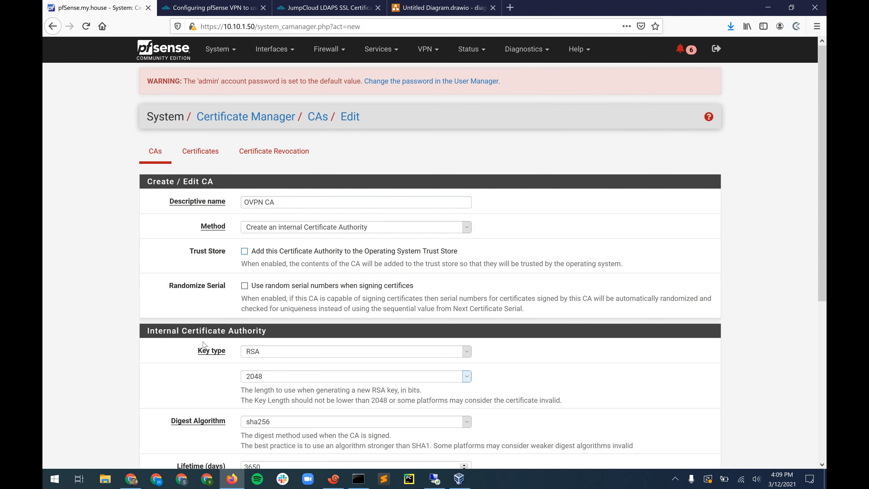
pyautogui.scroll(-6, 266, 299)
# - Set country US, state New York, city Rochester, organization Test, and save the CA
pyautogui.click(274, 288)
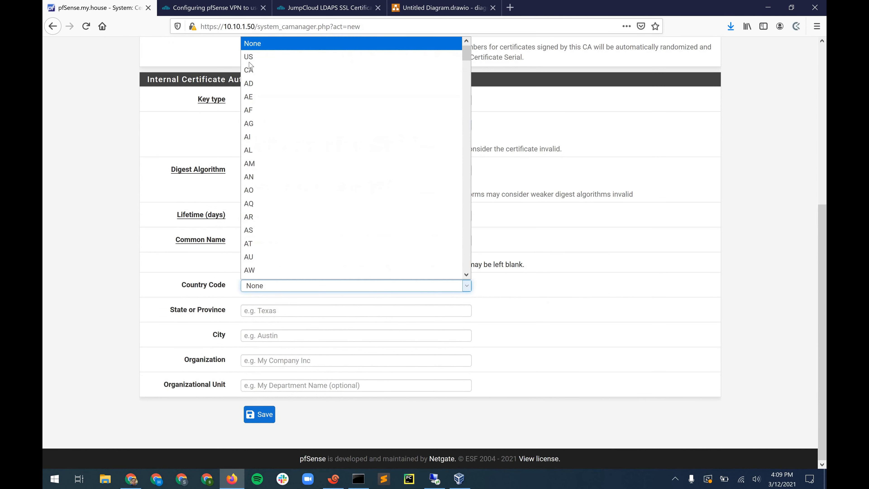
pyautogui.click(249, 56)
pyautogui.click(273, 312)
pyautogui.click(273, 322)
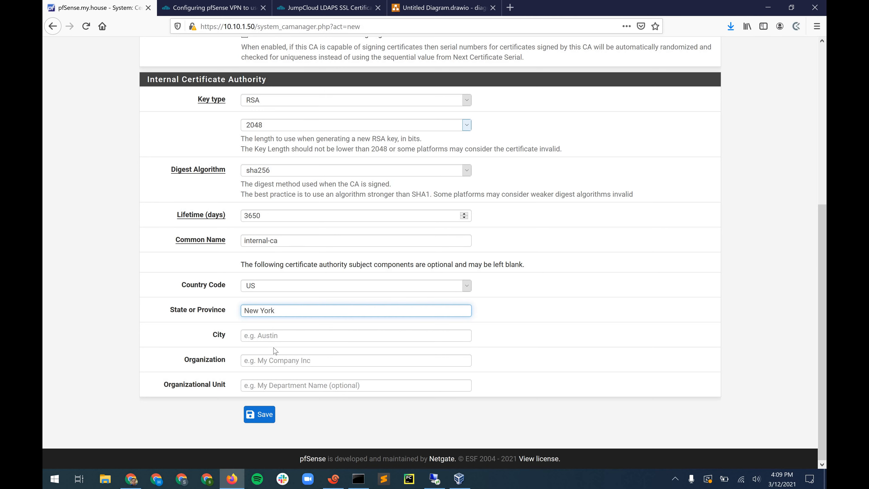
pyautogui.click(274, 350)
pyautogui.click(275, 338)
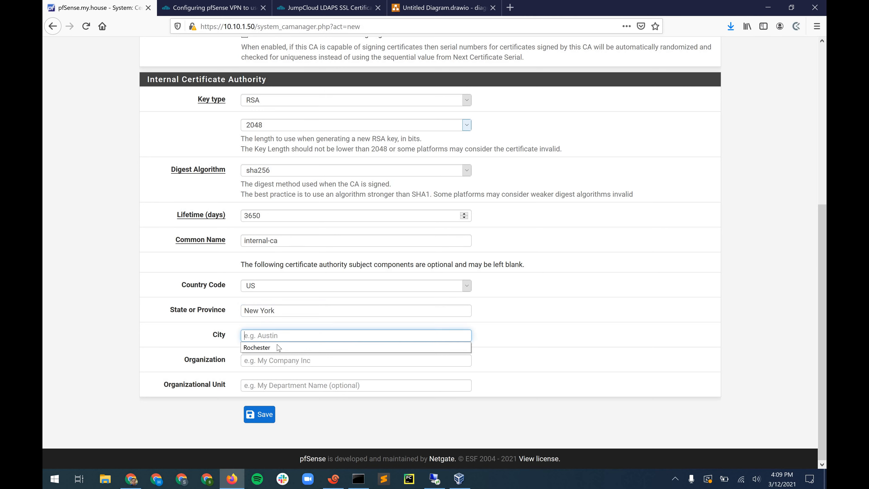
pyautogui.click(276, 348)
pyautogui.click(278, 362)
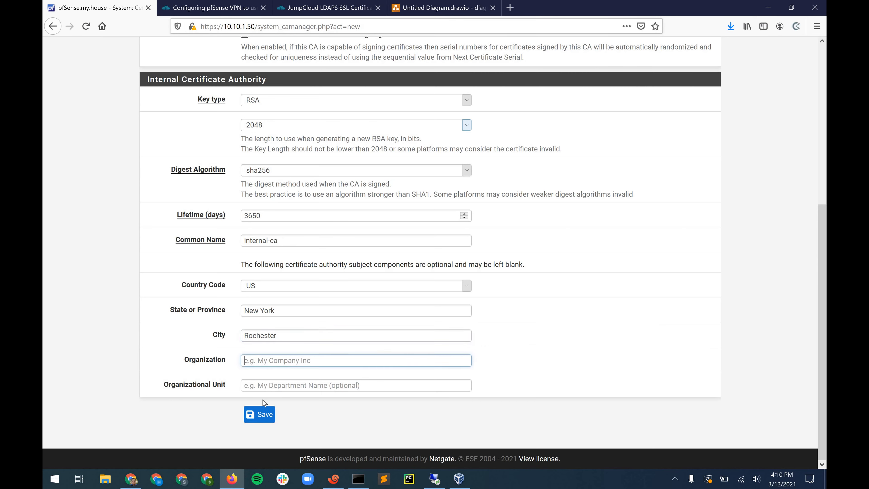
pyautogui.write('Test')
pyautogui.click(258, 415)
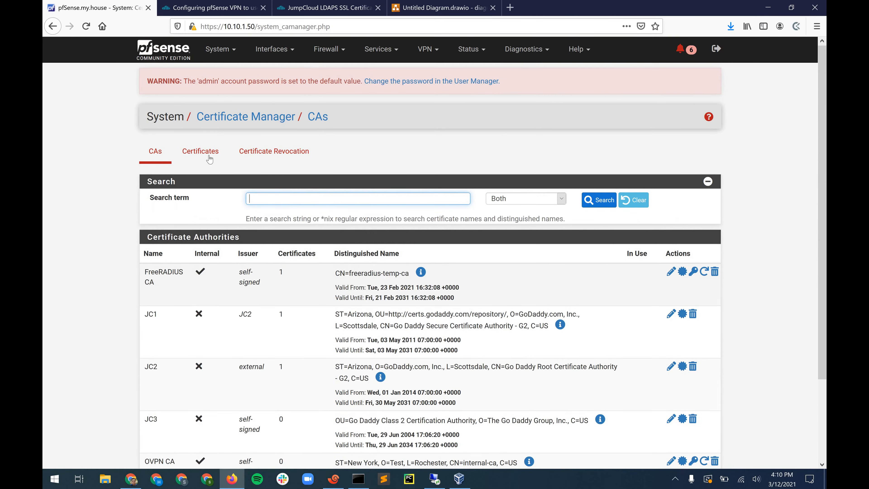
pyautogui.click(209, 159)
# - Add an internal certificate named 'OVPN Server Cert' signed by OVPN CA
pyautogui.click(707, 424)
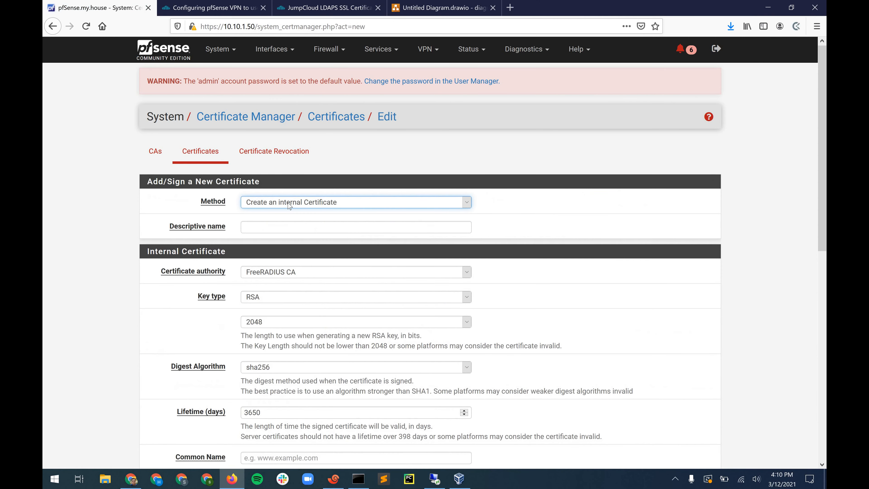
pyautogui.click(289, 206)
pyautogui.click(300, 217)
pyautogui.click(270, 226)
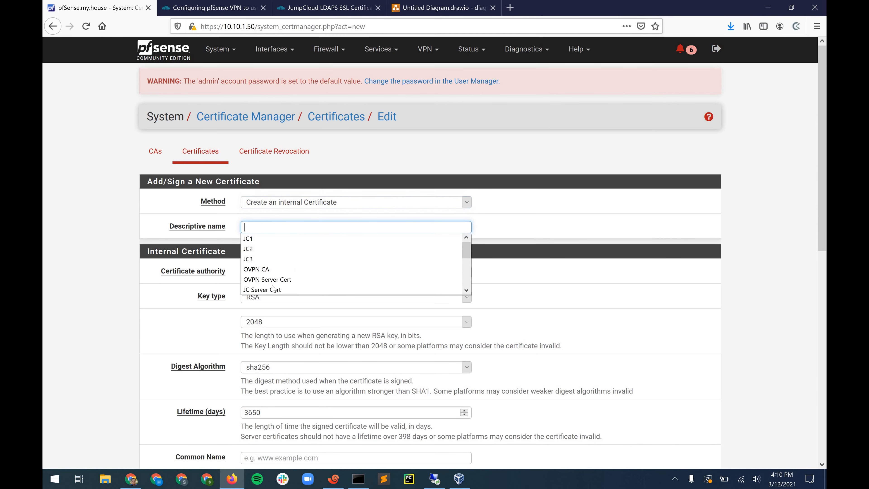
pyautogui.click(272, 280)
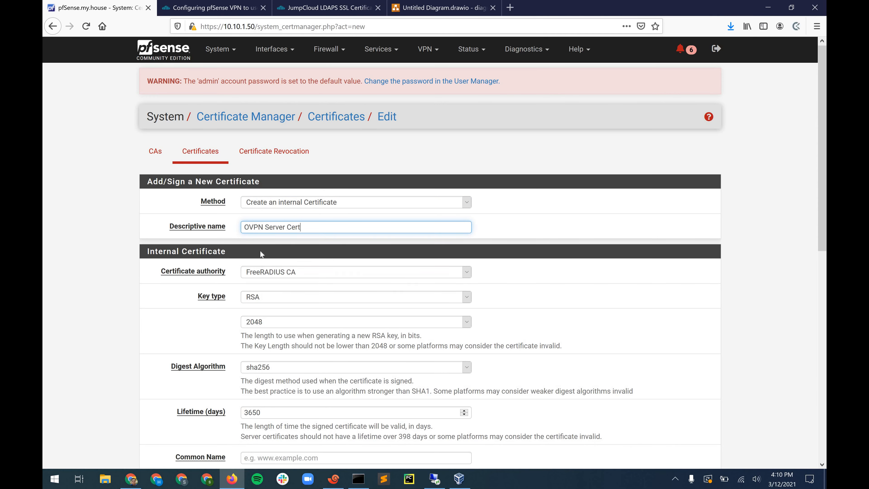
pyautogui.scroll(-1, 267, 281)
pyautogui.click(268, 252)
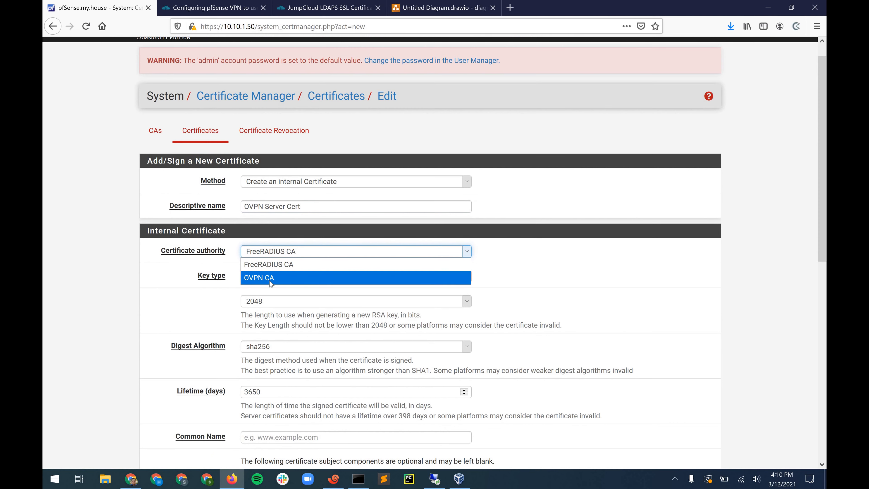
pyautogui.press('Return')
# - Set common name test.home.net, certificate type Server Certificate, and save
pyautogui.scroll(-3, 171, 266)
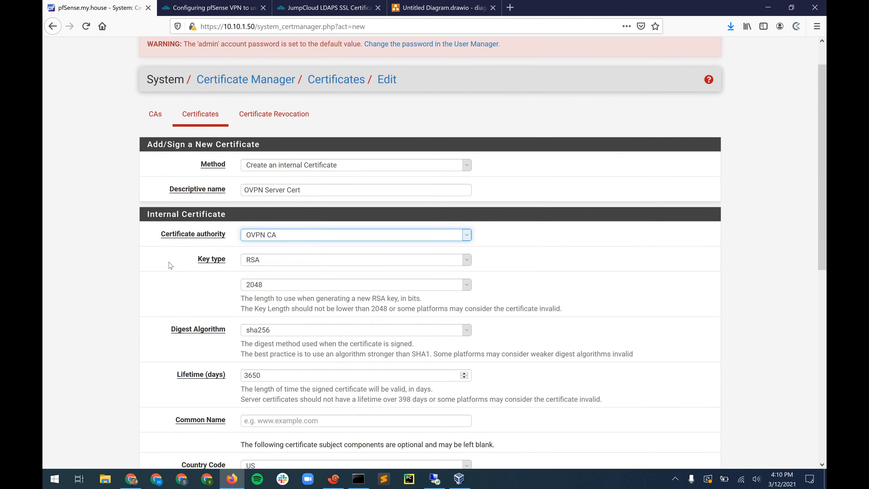
pyautogui.scroll(-7, 283, 271)
pyautogui.click(291, 235)
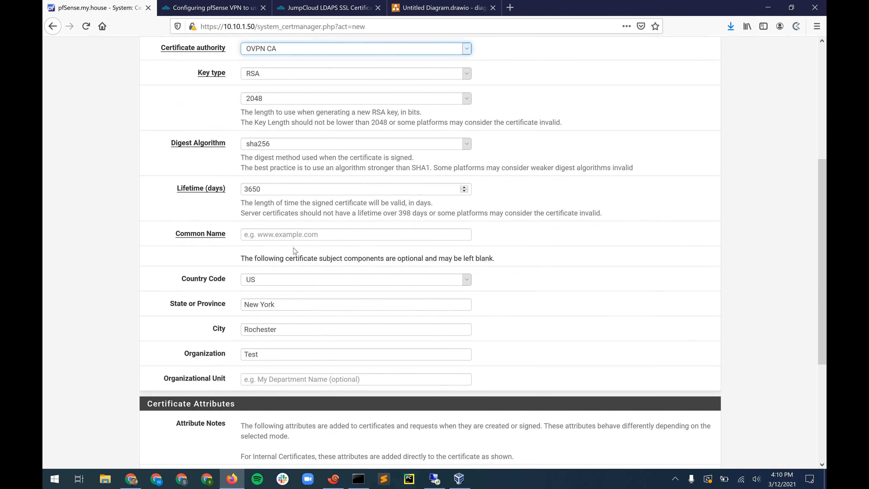
pyautogui.press('Down')
pyautogui.press('Return')
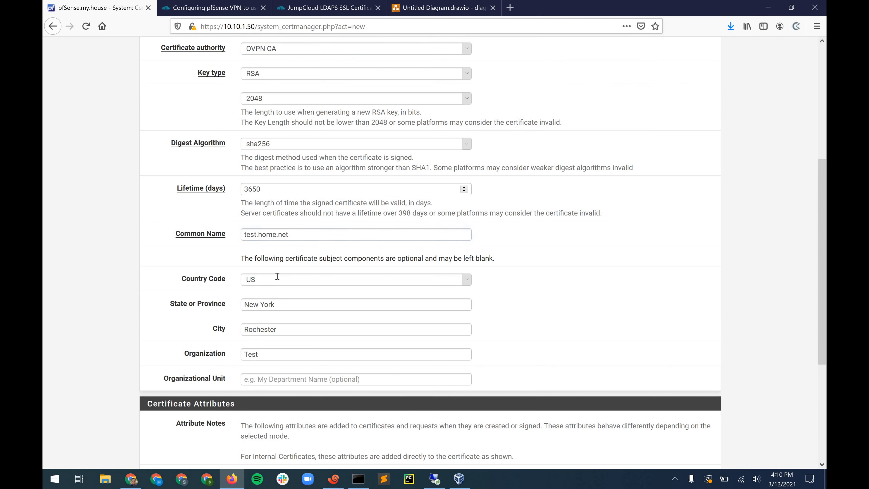
pyautogui.scroll(-7, 152, 237)
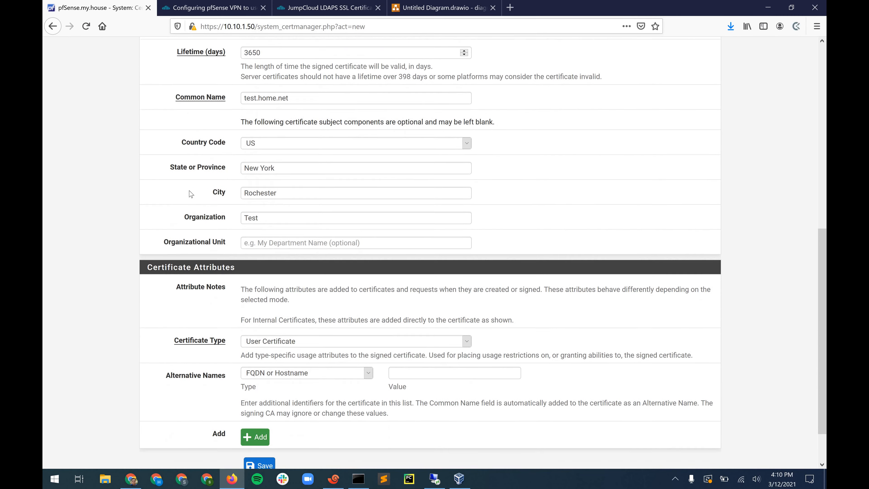
pyautogui.scroll(-2, 152, 237)
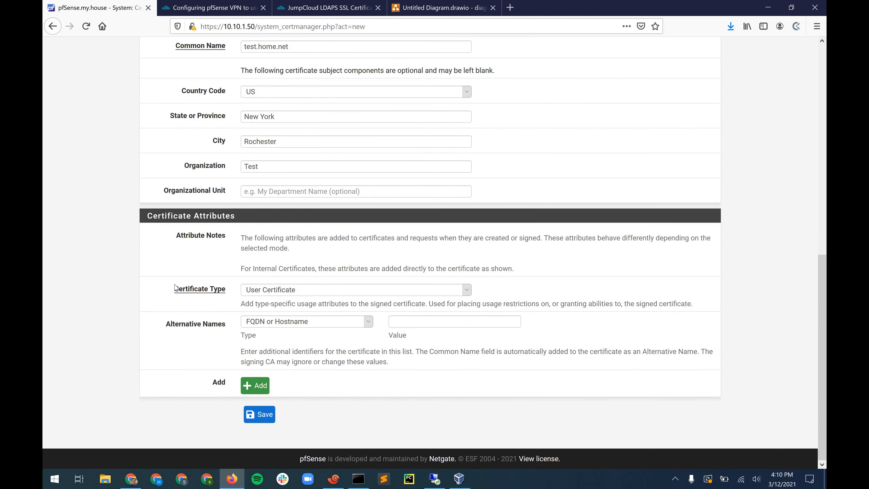
pyautogui.tripleClick(232, 288)
pyautogui.click(277, 291)
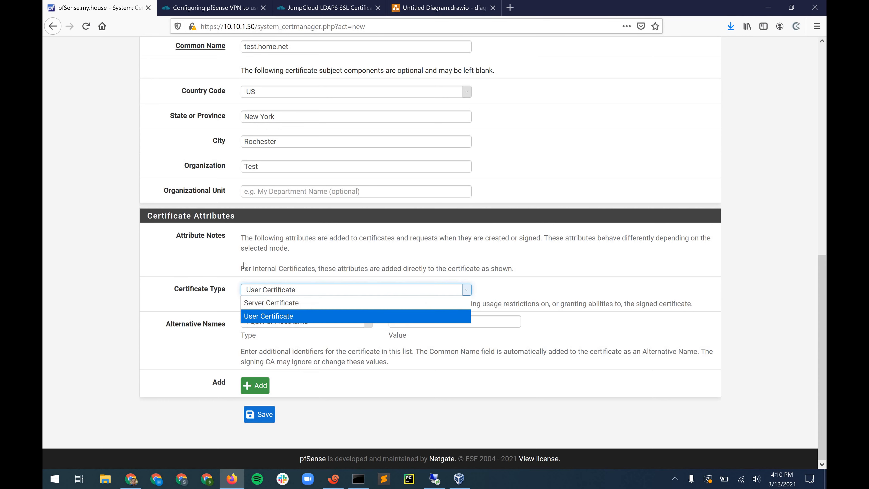
pyautogui.click(270, 303)
pyautogui.click(265, 415)
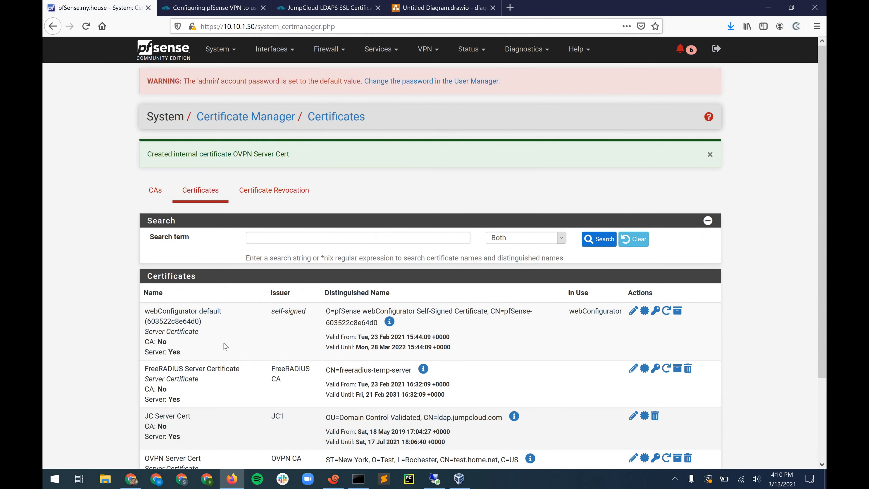
# - Review the certificates list, then open the System menu listing Advanced through User Manager
pyautogui.scroll(-1, 211, 327)
pyautogui.scroll(-3, 211, 318)
pyautogui.scroll(4, 202, 255)
pyautogui.click(226, 59)
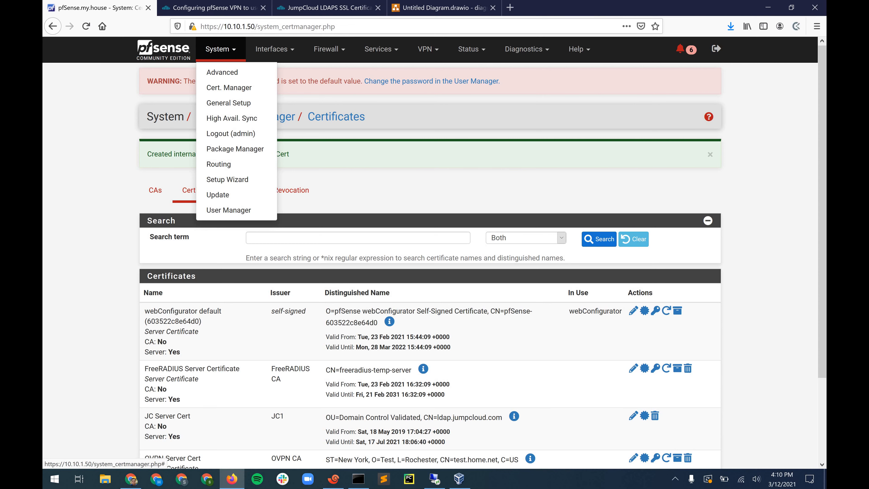
# - In the JumpCloud pfSense VPN article, highlight YOUR_ORG_ID in the Base DN line
pyautogui.hotkey('ctrl', 'Tab')
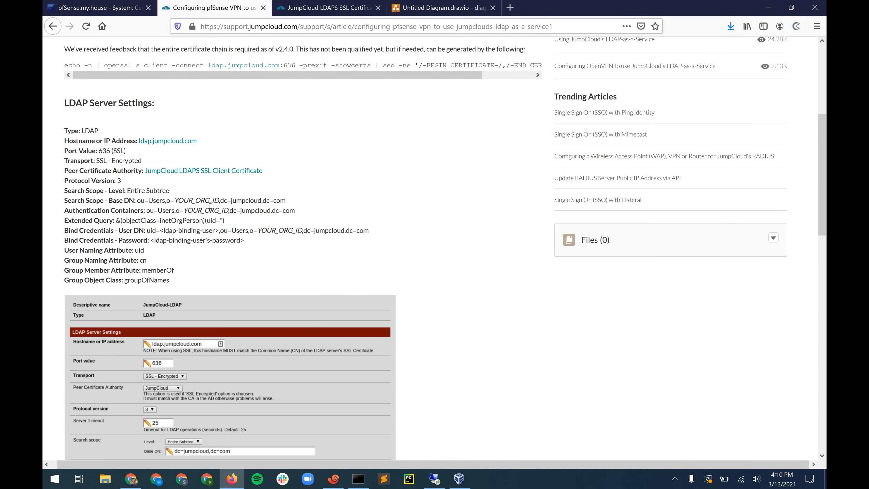
pyautogui.scroll(-1, 175, 193)
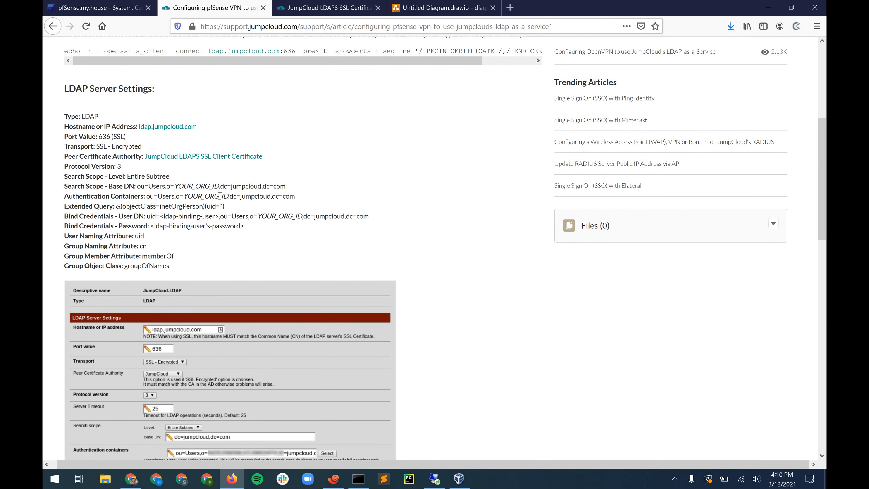
pyautogui.doubleClick(209, 187)
pyautogui.click(195, 186)
pyautogui.moveTo(175, 187); pyautogui.dragTo(220, 187)
pyautogui.click(176, 185)
# - Highlight the bind User DN line and its <ldap-binding-user> placeholder in the article
pyautogui.moveTo(164, 217); pyautogui.dragTo(118, 216)
pyautogui.click(155, 225)
pyautogui.moveTo(215, 217); pyautogui.dragTo(159, 217)
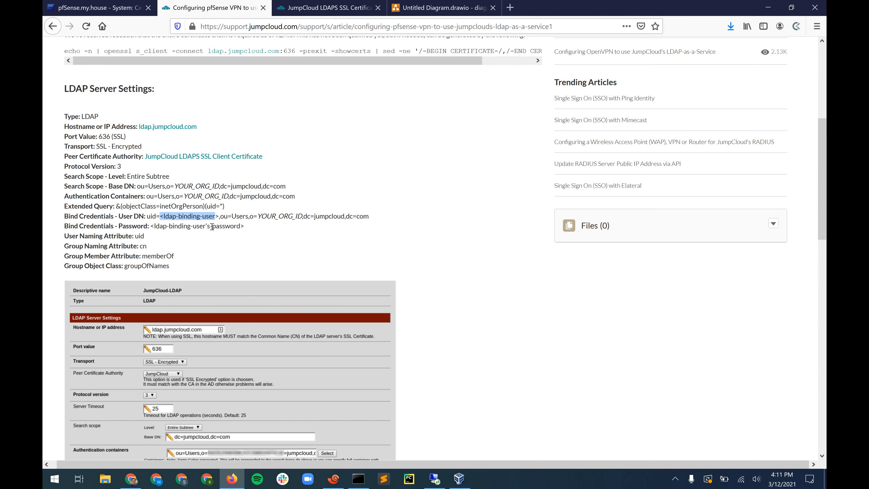
pyautogui.click(180, 251)
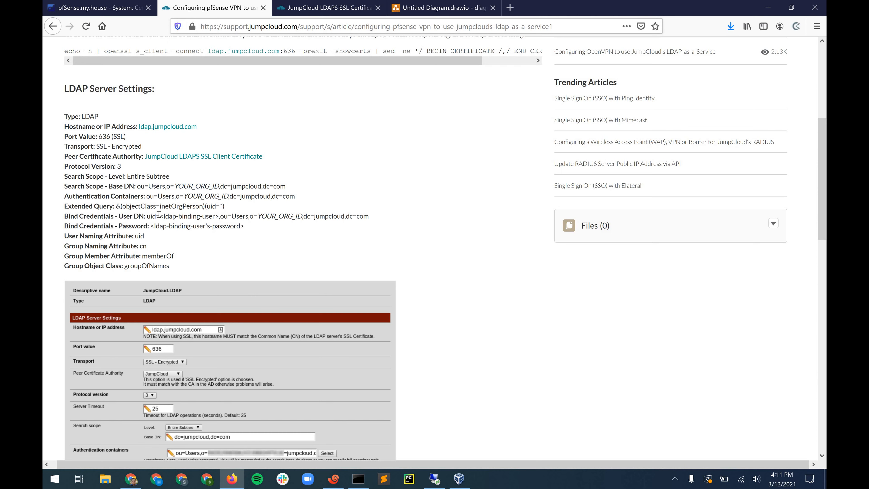
pyautogui.moveTo(161, 216); pyautogui.dragTo(220, 216)
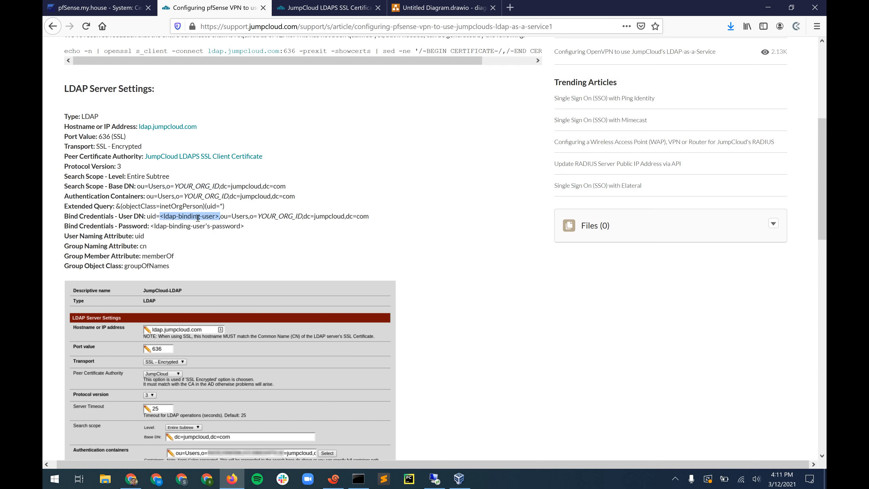
pyautogui.click(198, 218)
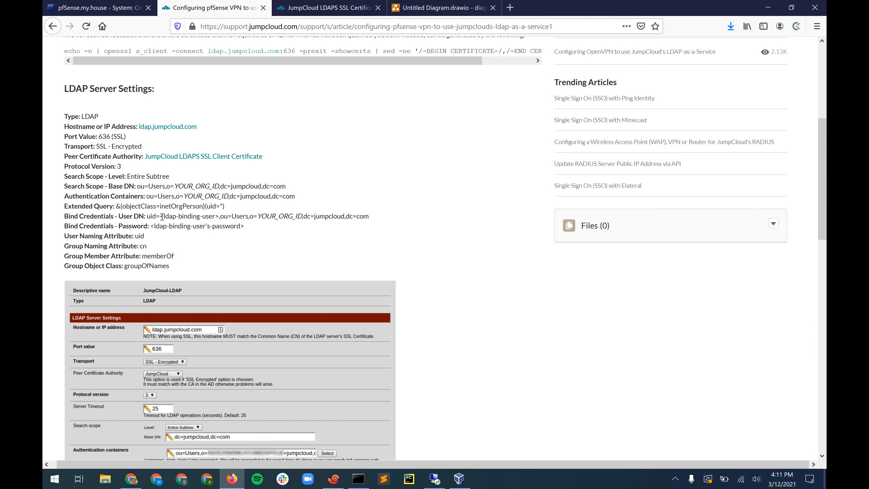
pyautogui.moveTo(216, 216); pyautogui.dragTo(160, 216)
pyautogui.click(148, 220)
pyautogui.moveTo(160, 216); pyautogui.dragTo(219, 216)
pyautogui.moveTo(161, 219); pyautogui.dragTo(218, 215)
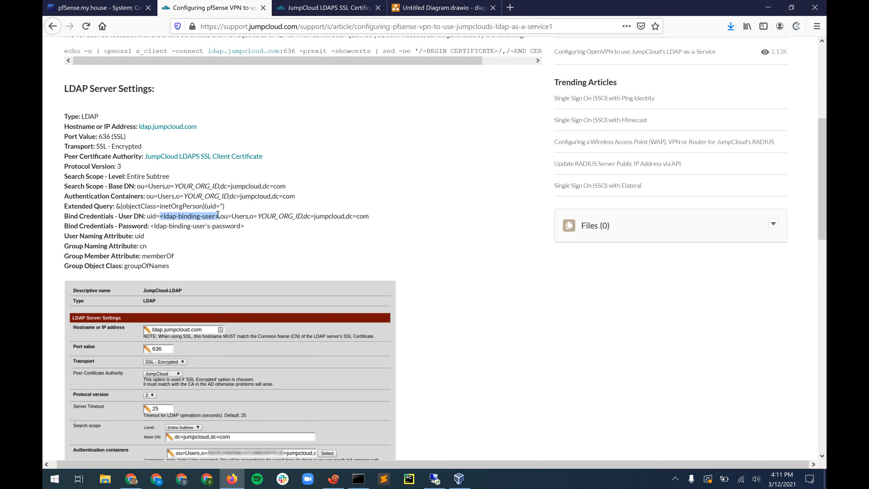
pyautogui.click(218, 215)
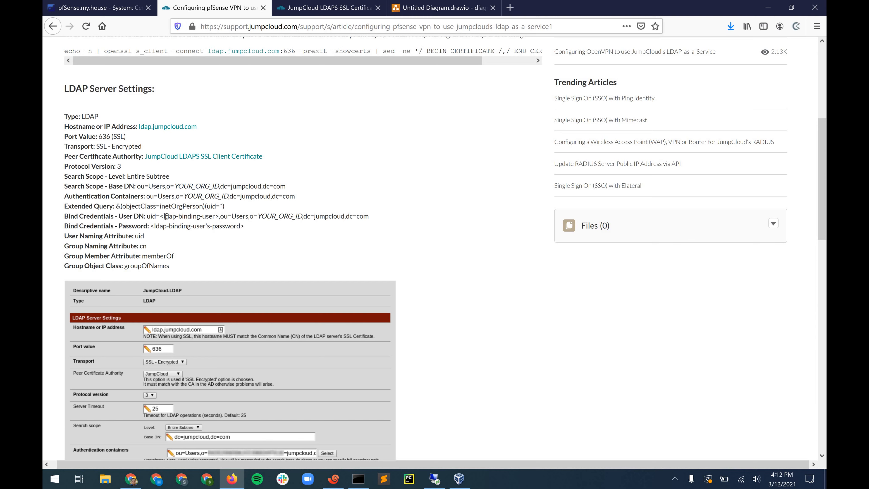
# - Trim the User DN selection to exactly the <ldap-binding-user> placeholder
pyautogui.moveTo(160, 216); pyautogui.dragTo(214, 216)
pyautogui.click(222, 217)
pyautogui.moveTo(160, 218); pyautogui.dragTo(224, 217)
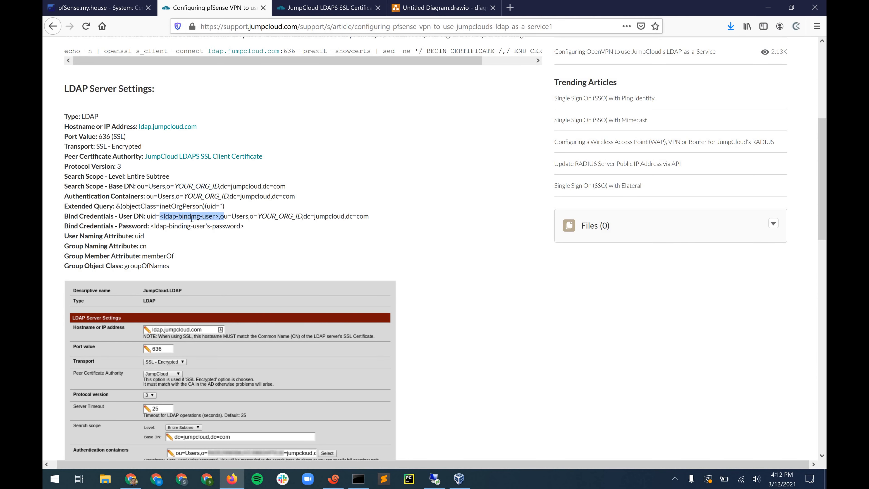
pyautogui.hotkey('shift', 'Left')
pyautogui.hotkey('shift', 'Left')
pyautogui.click(148, 236)
# - Scroll through the remaining LDAP settings, then go back to pfSense's System menu
pyautogui.scroll(-1, 157, 219)
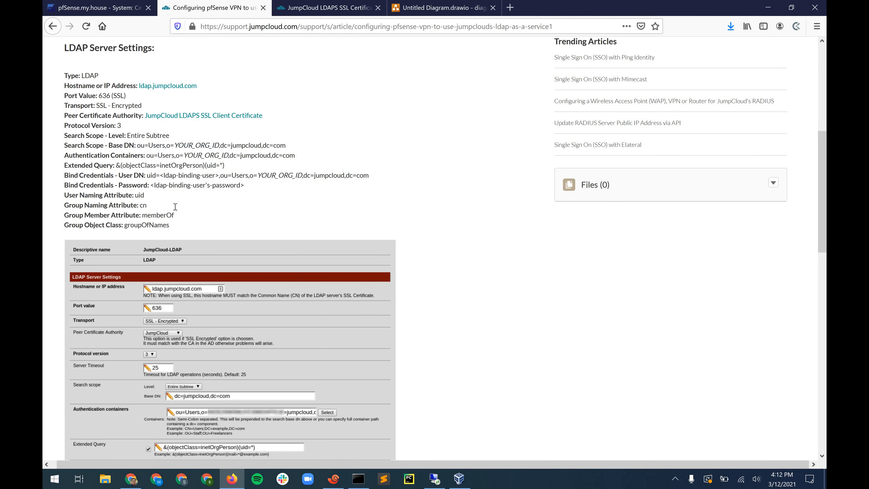
pyautogui.scroll(1, 175, 207)
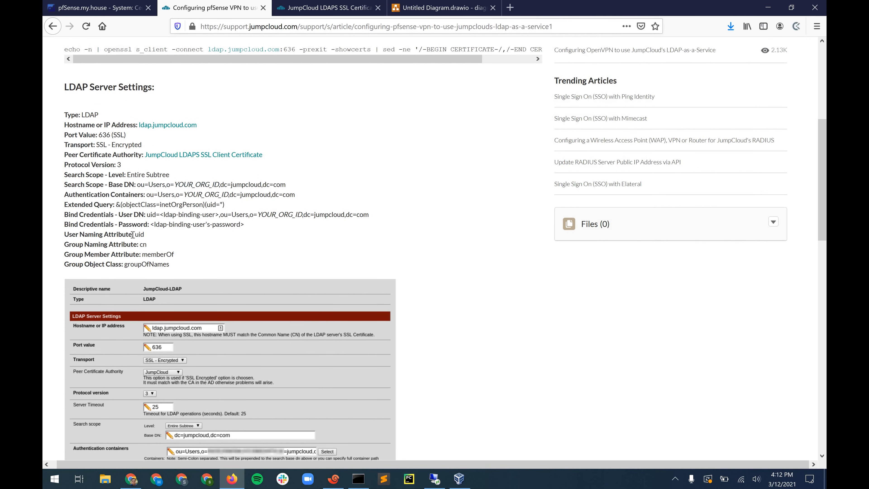
pyautogui.click(98, 8)
pyautogui.click(220, 57)
# - Add a new authentication server under User Manager, named JumpCloud LDAP
pyautogui.click(220, 58)
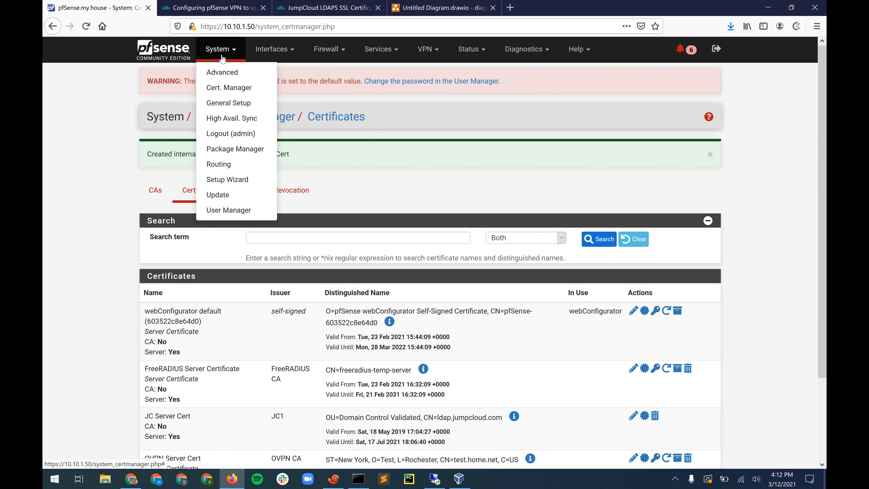
pyautogui.click(229, 210)
pyautogui.click(327, 156)
pyautogui.click(717, 261)
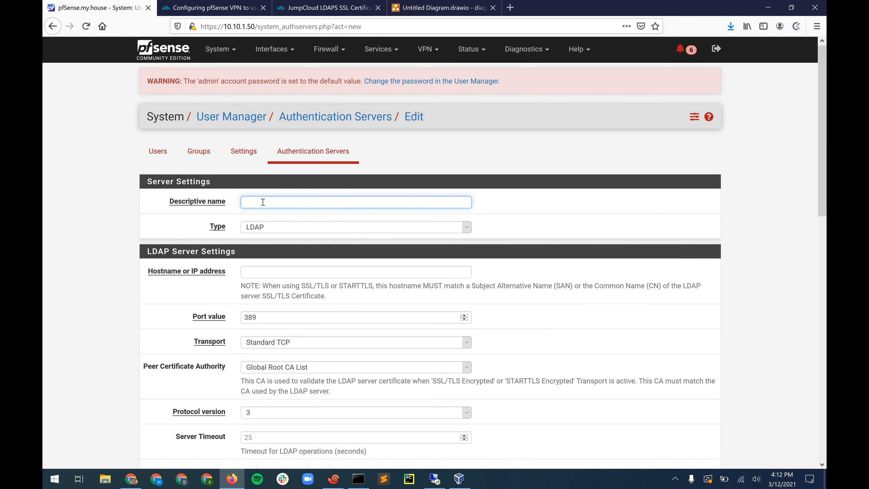
pyautogui.press('Down')
pyautogui.press('Down')
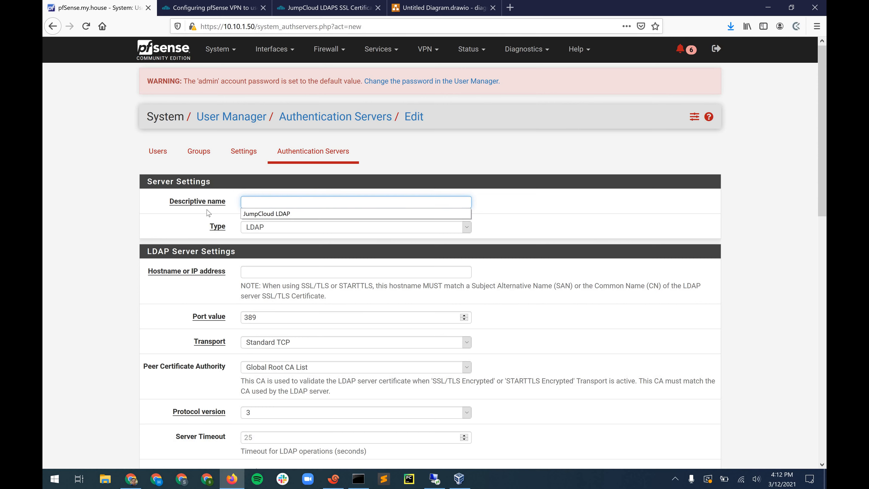
pyautogui.press('Return')
# - Set the server's Peer Certificate Authority to JC1
pyautogui.scroll(-1, 251, 187)
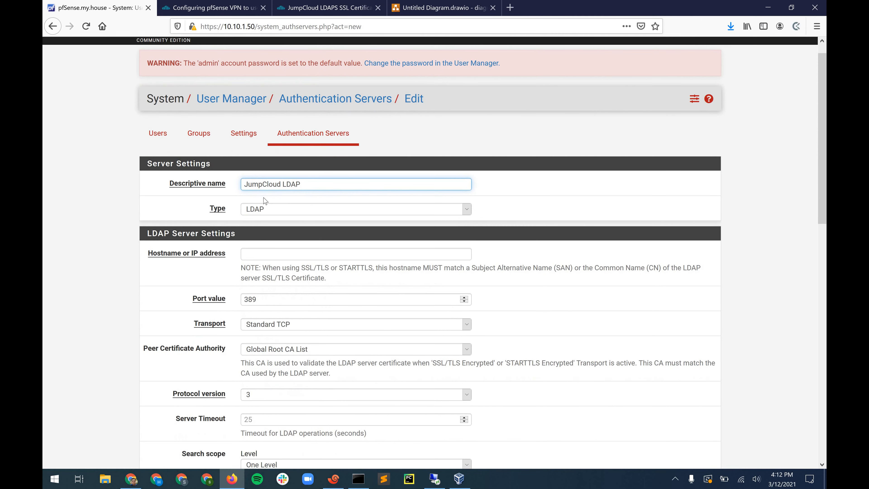
pyautogui.scroll(-5, 249, 197)
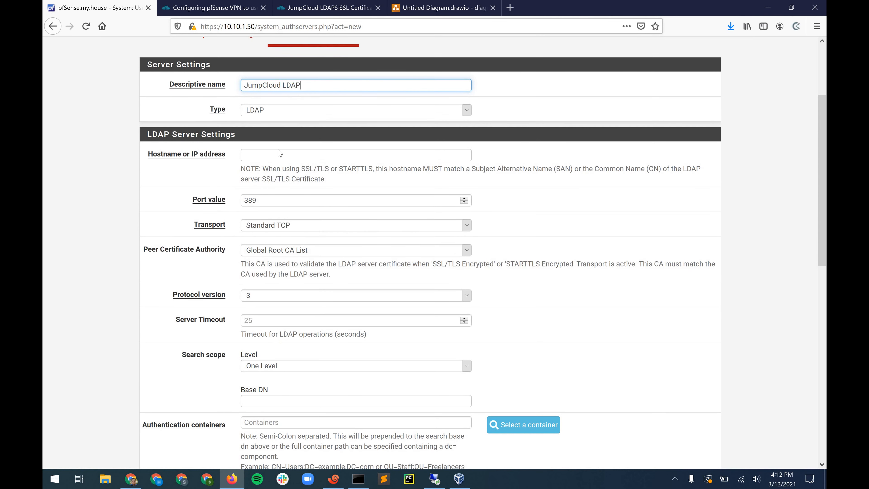
pyautogui.scroll(-1, 289, 215)
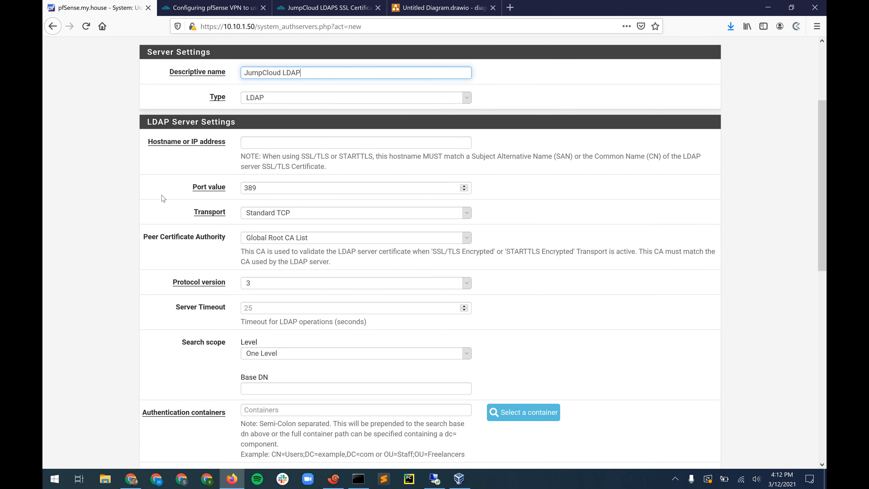
pyautogui.scroll(-1, 219, 206)
pyautogui.moveTo(143, 200); pyautogui.dragTo(296, 201)
pyautogui.click(297, 202)
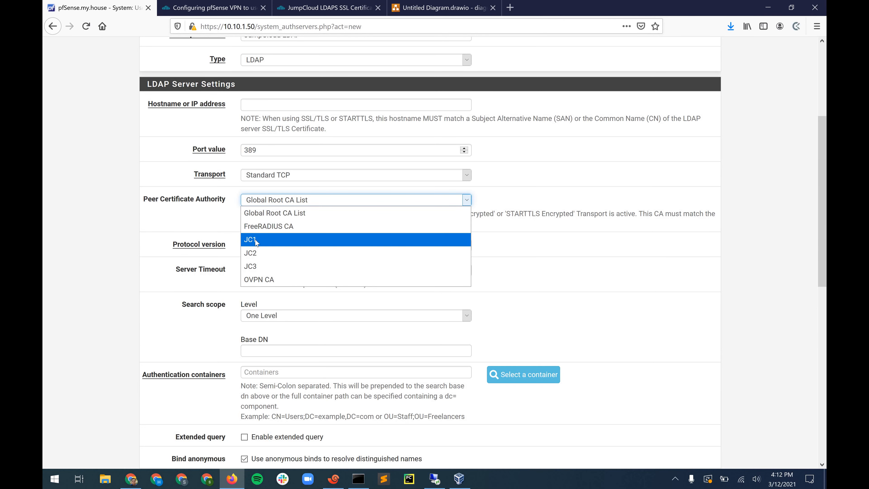
pyautogui.press('Return')
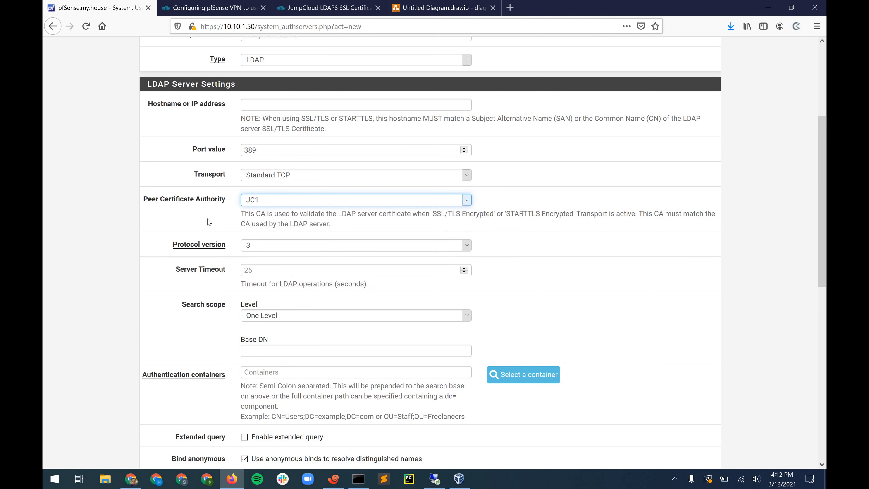
pyautogui.click(242, 213)
pyautogui.tripleClick(242, 213)
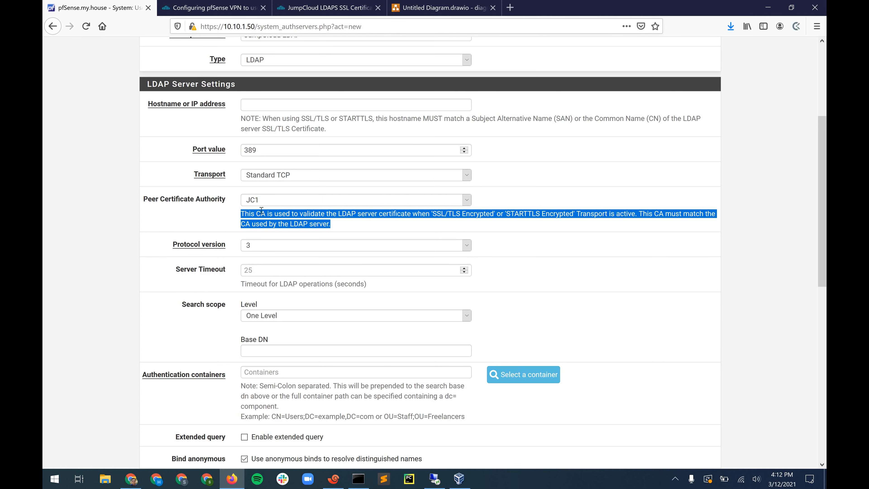
pyautogui.click(177, 206)
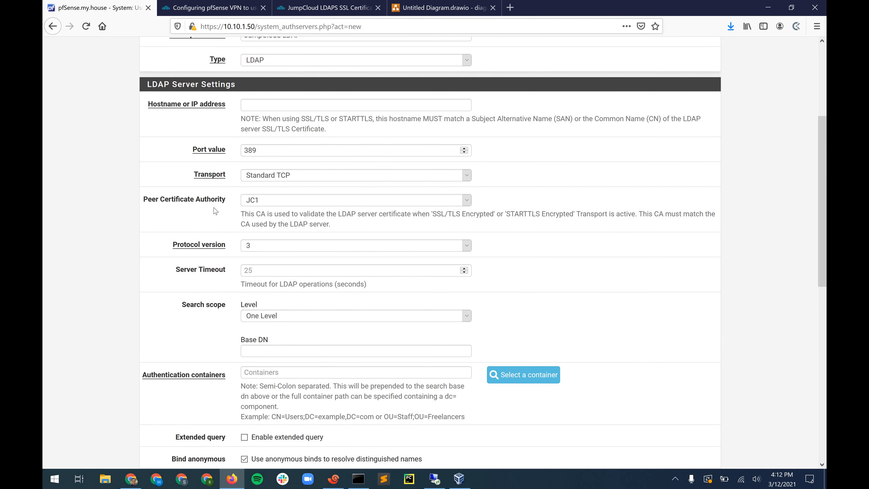
pyautogui.scroll(-1, 193, 215)
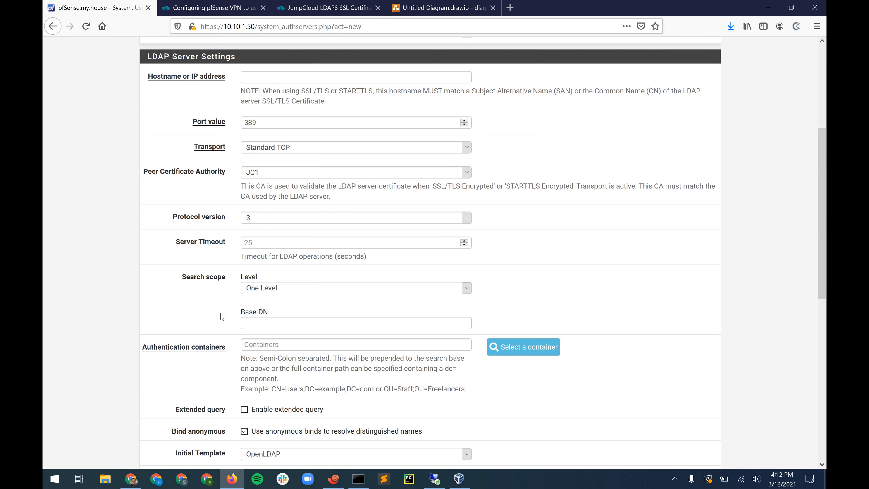
# - Set search scope to Entire Subtree, enable Extended query, and turn off anonymous binds
pyautogui.click(260, 288)
pyautogui.click(260, 314)
pyautogui.click(178, 295)
pyautogui.scroll(-2, 178, 236)
pyautogui.scroll(-1, 184, 252)
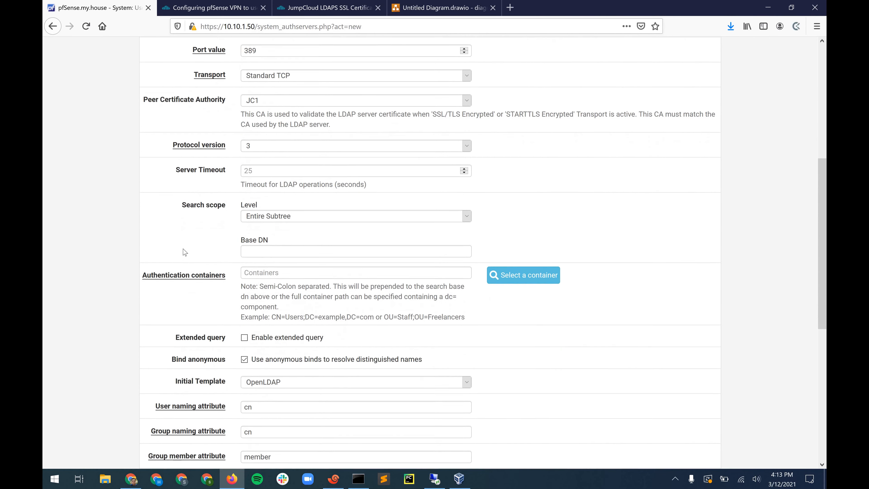
pyautogui.scroll(-2, 184, 252)
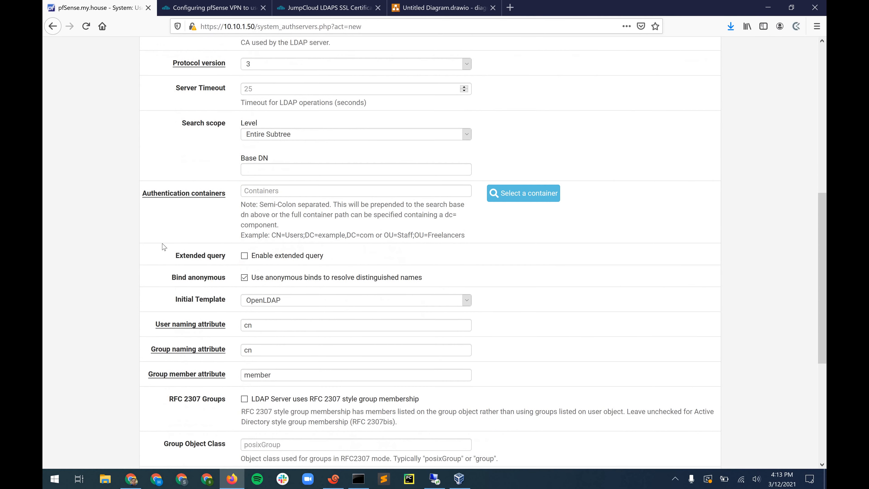
pyautogui.click(244, 255)
pyautogui.scroll(-3, 247, 208)
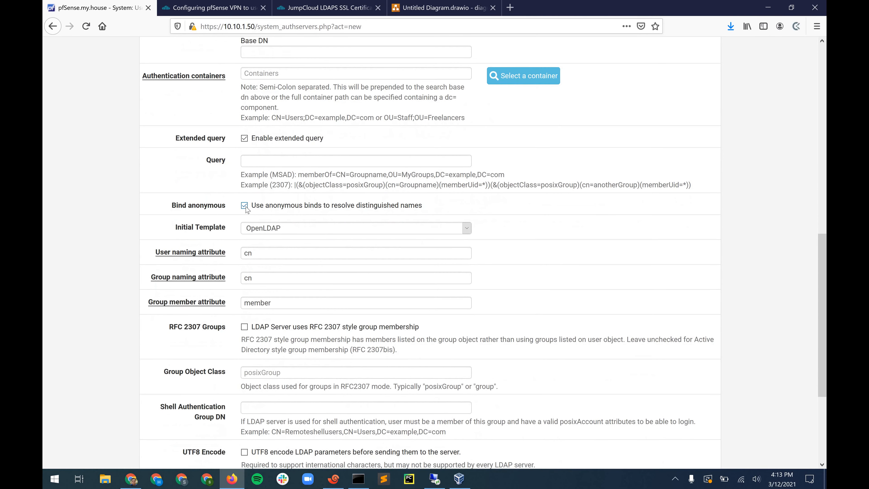
pyautogui.click(245, 207)
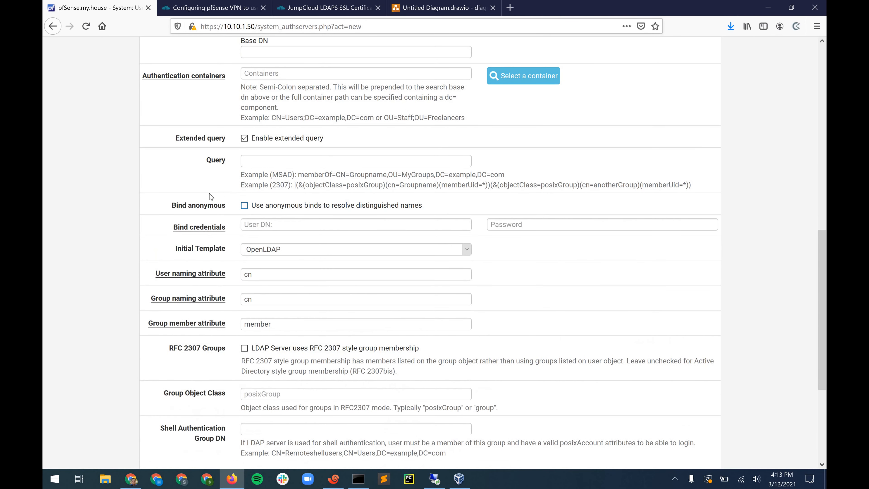
pyautogui.scroll(-1, 209, 212)
pyautogui.scroll(-1, 210, 234)
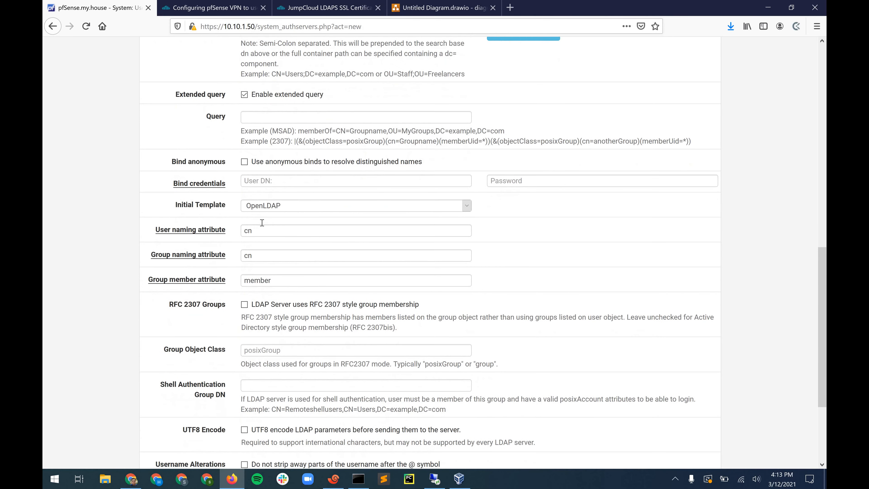
pyautogui.scroll(-1, 262, 222)
# - Use uid as user naming attribute and memberOf as group member attribute; disallow unauthenticated bind
pyautogui.doubleClick(262, 223)
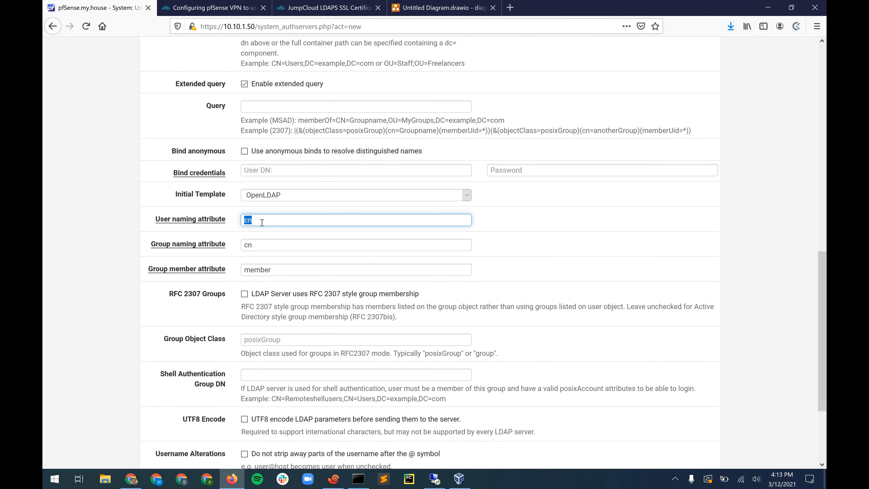
pyautogui.press('BackSpace')
pyautogui.write('u')
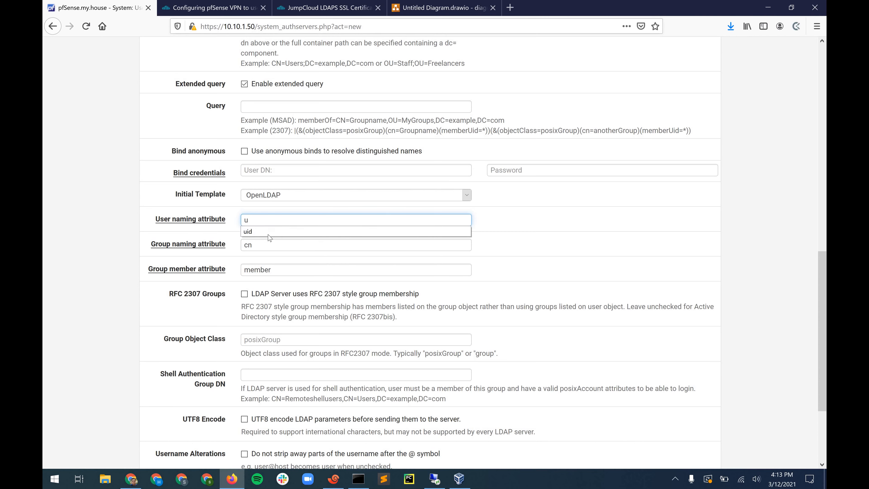
pyautogui.press('Down')
pyautogui.press('Return')
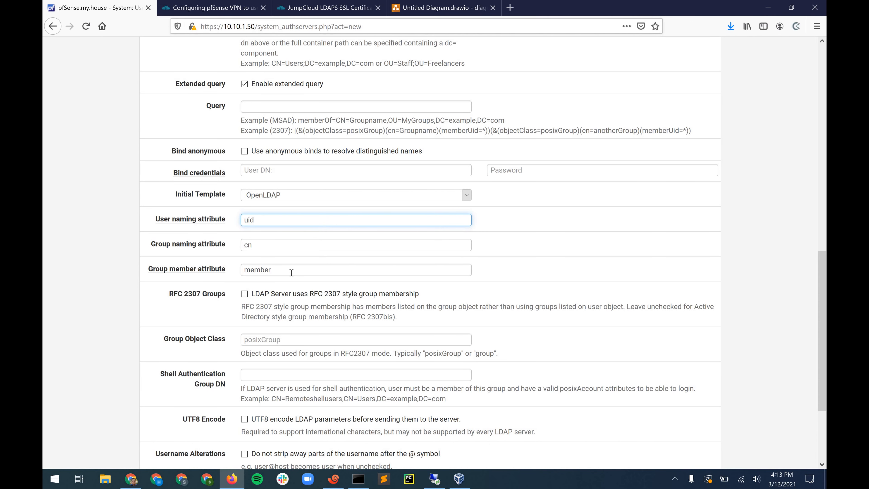
pyautogui.click(289, 280)
pyautogui.moveTo(274, 271); pyautogui.dragTo(171, 292)
pyautogui.press('Down')
pyautogui.press('Return')
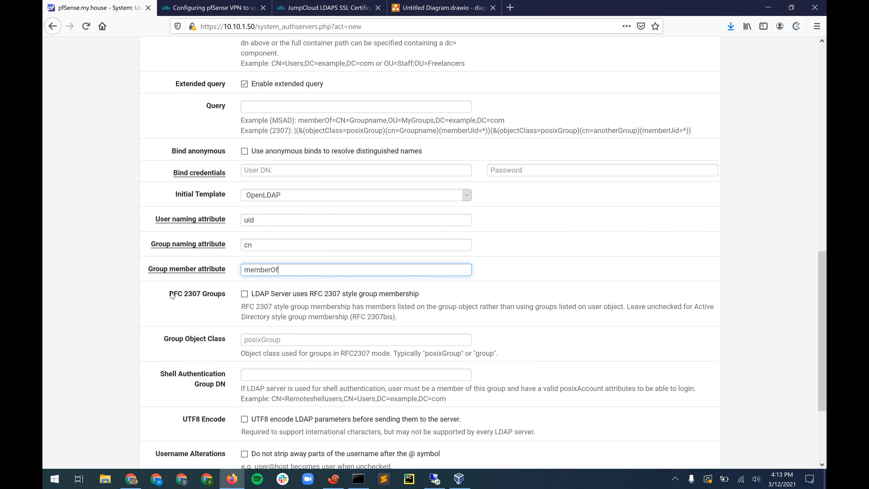
pyautogui.click(171, 292)
pyautogui.scroll(-3, 172, 295)
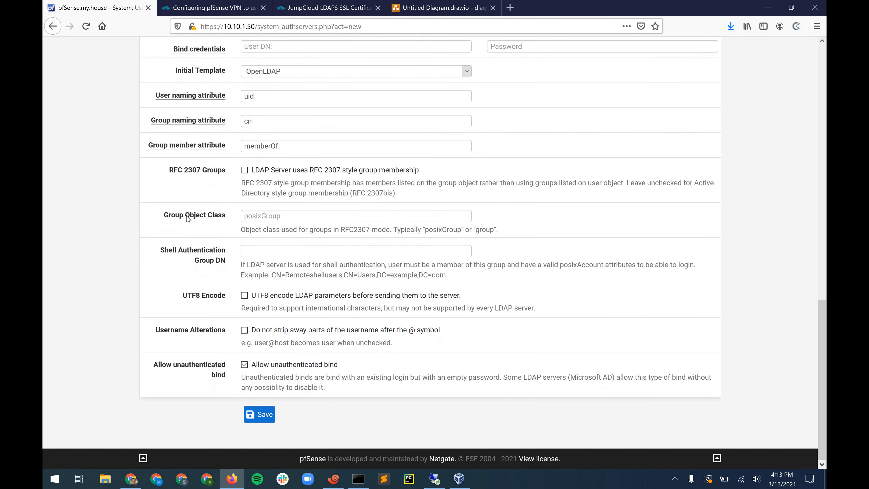
pyautogui.click(244, 365)
pyautogui.click(221, 13)
pyautogui.scroll(-5, 195, 259)
pyautogui.scroll(-5, 205, 239)
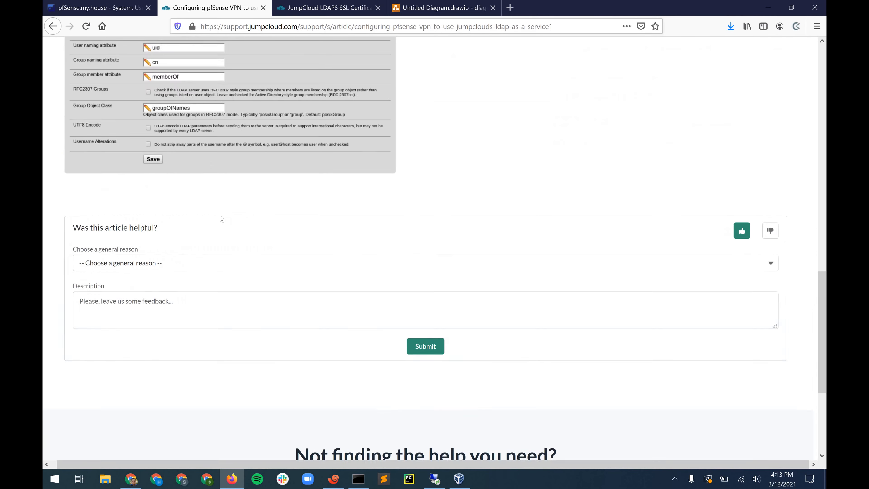
pyautogui.scroll(10, 220, 217)
pyautogui.scroll(1, 233, 201)
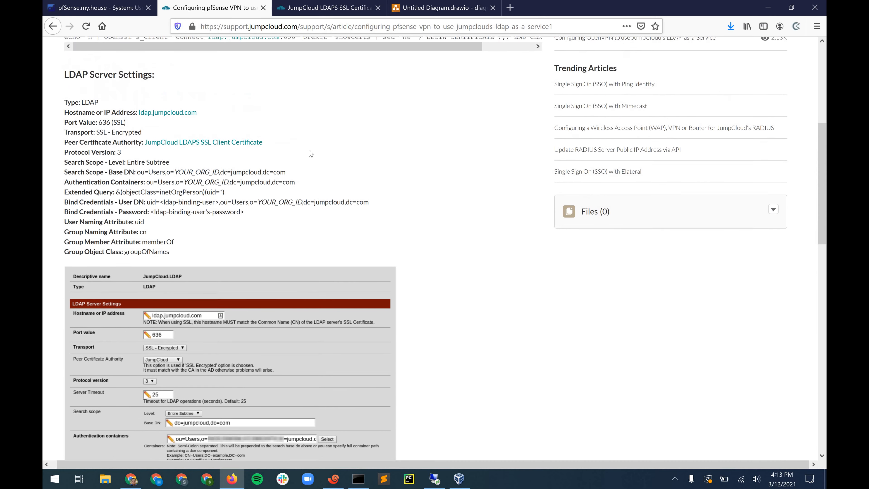
pyautogui.scroll(3, 247, 186)
pyautogui.scroll(-1, 152, 303)
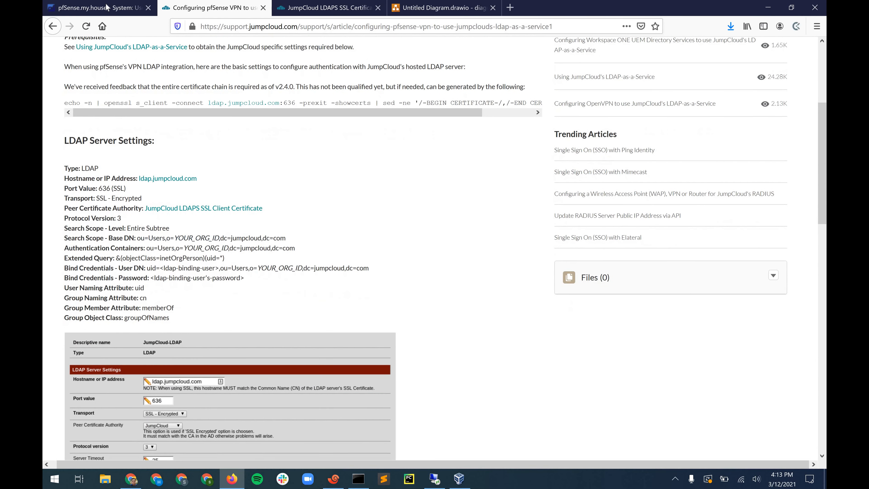
pyautogui.hotkey('ctrl', 'shift', 'Tab')
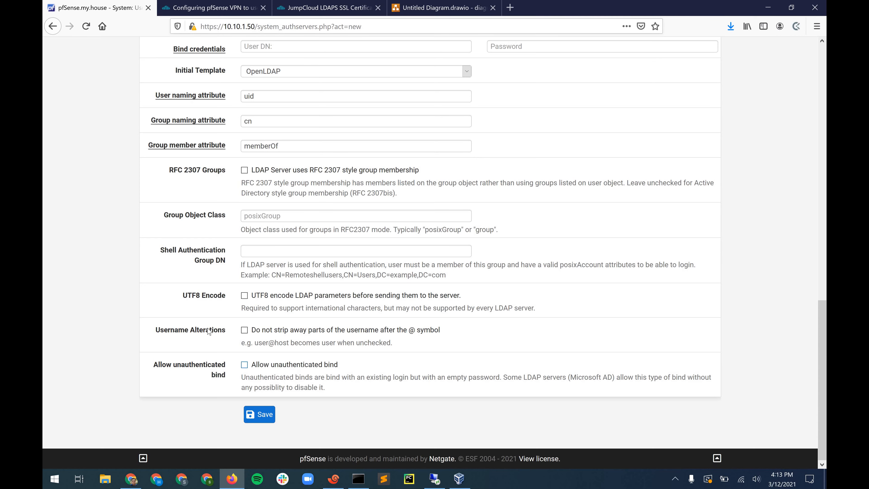
pyautogui.scroll(15, 209, 331)
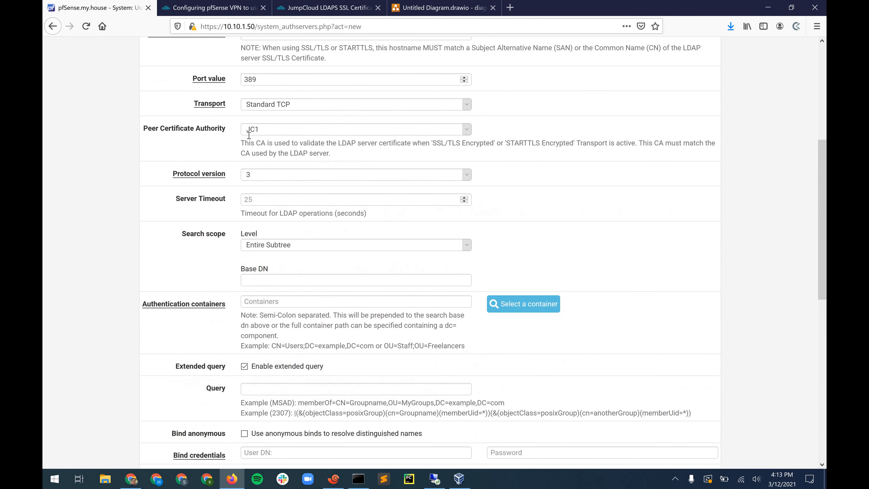
pyautogui.scroll(1, 249, 122)
pyautogui.scroll(3, 221, 198)
pyautogui.scroll(-2, 178, 139)
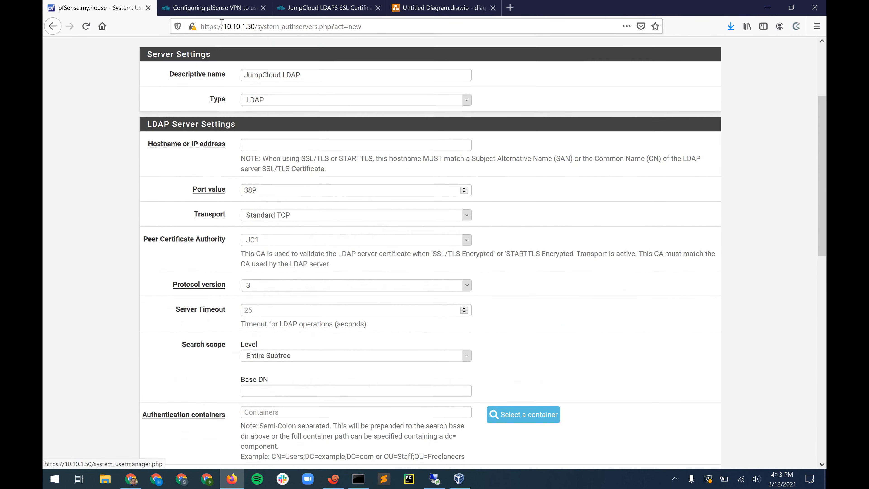
pyautogui.click(223, 9)
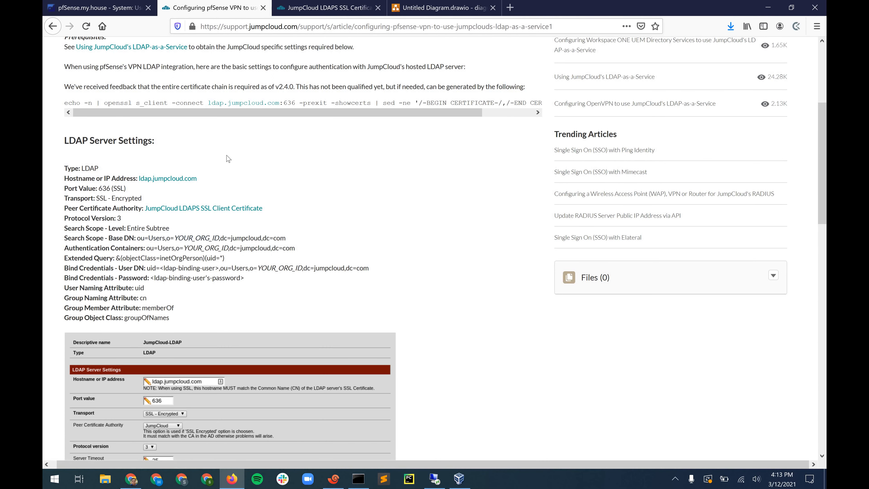
pyautogui.hotkey('ctrl', 'shift', 'Tab')
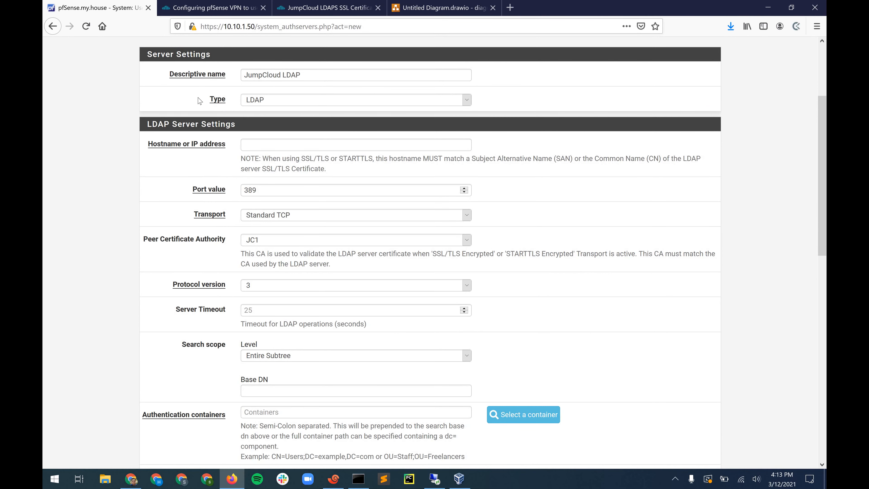
pyautogui.scroll(2, 199, 158)
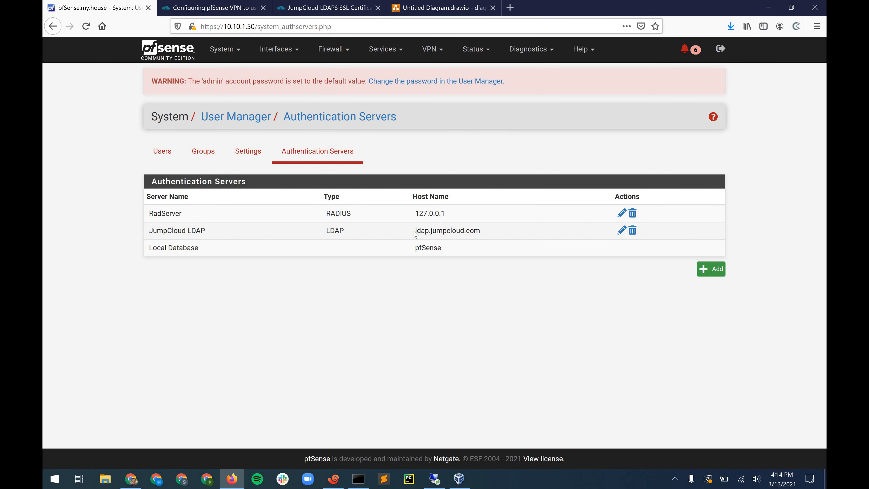
# - Glance at the JumpCloud article, then return to the pfSense authentication servers list and open Diagnostics
pyautogui.click(214, 9)
pyautogui.click(103, 9)
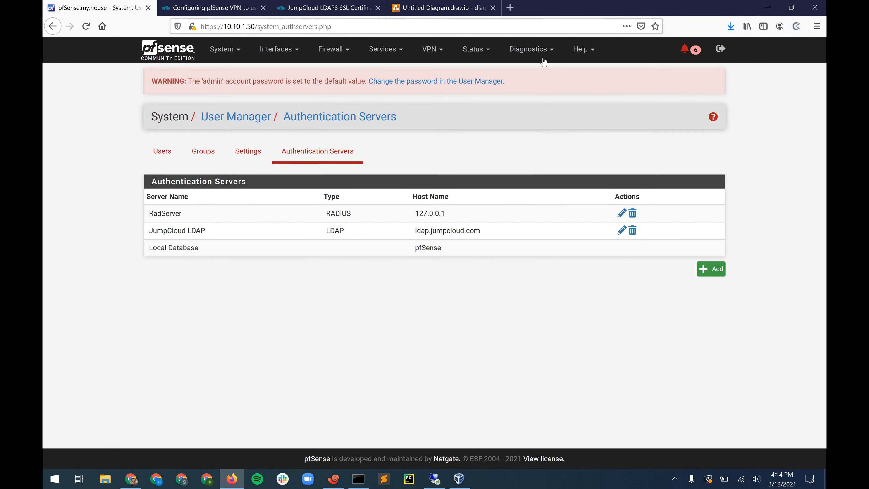
pyautogui.click(540, 52)
# - Test authentication against JumpCloud LDAP with the test user's username and password, confirming success
pyautogui.click(538, 89)
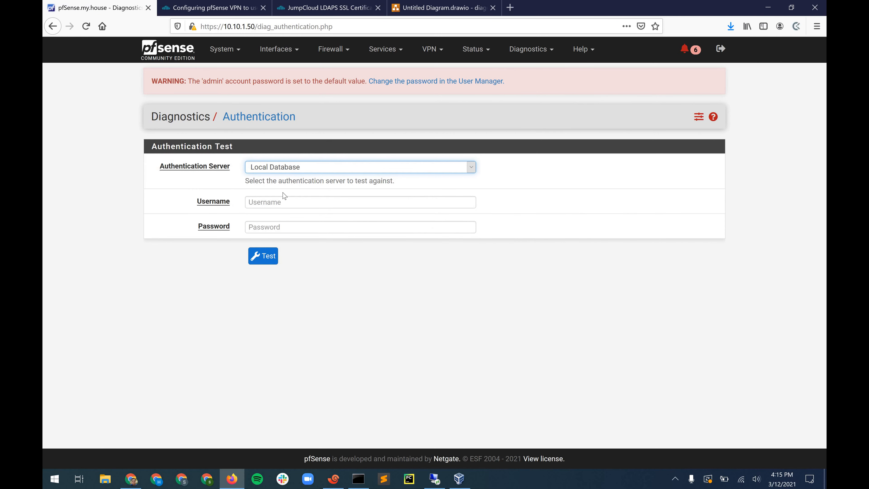
pyautogui.click(284, 168)
pyautogui.click(274, 192)
pyautogui.write('marc')
pyautogui.press('Tab')
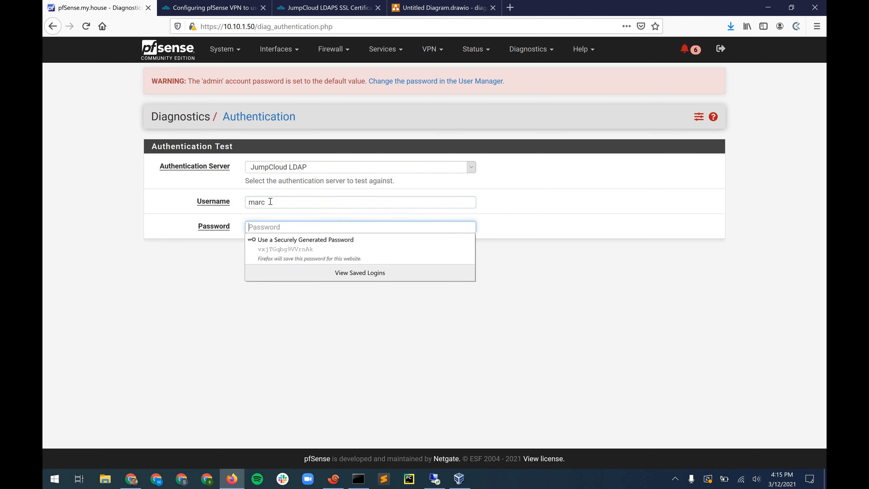
pyautogui.write('•••••')
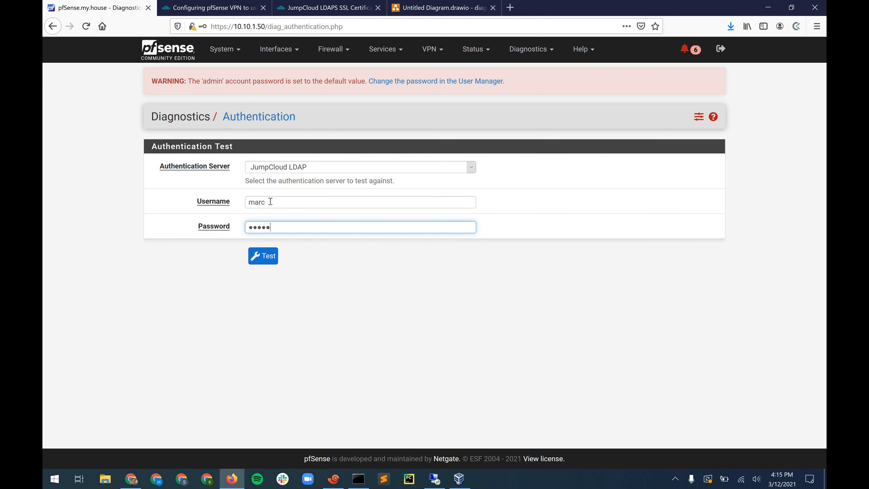
pyautogui.write('•••••••')
pyautogui.press('Return')
pyautogui.click(156, 154)
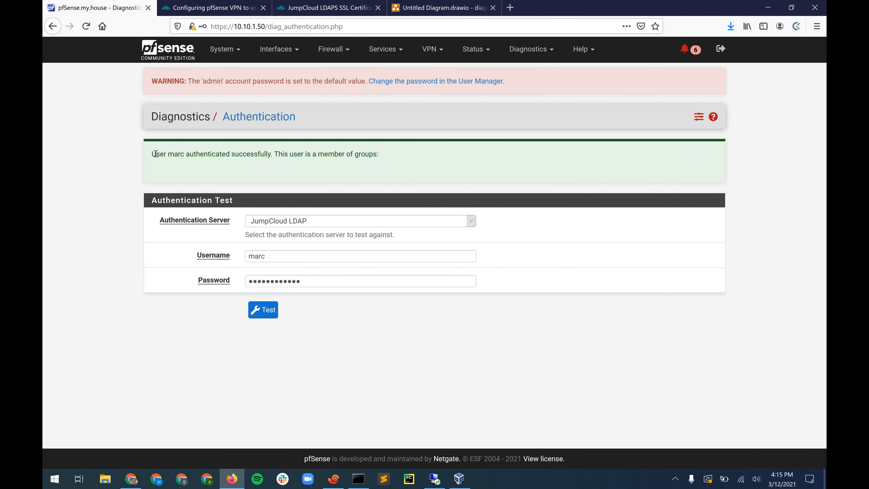
pyautogui.moveTo(257, 152); pyautogui.dragTo(190, 171)
pyautogui.click(226, 158)
# - Open the User Manager, review the JumpCloud article, and return to pfSense's authentication servers list
pyautogui.click(225, 55)
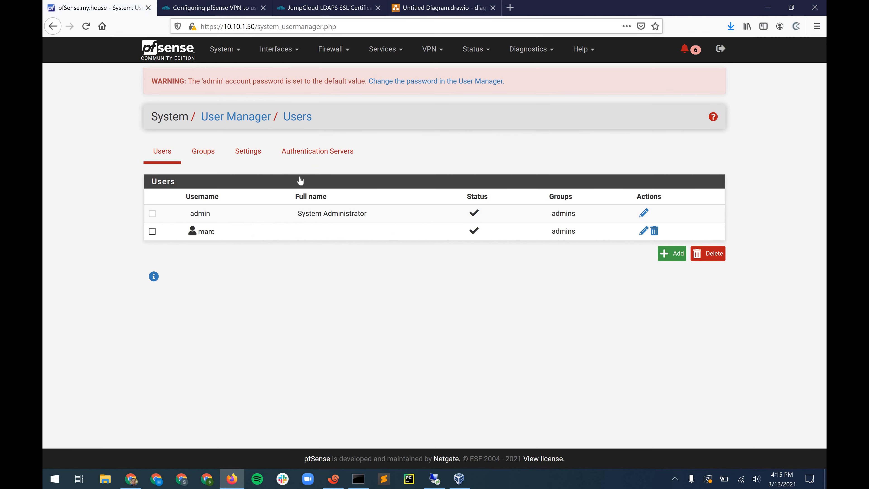
pyautogui.click(291, 118)
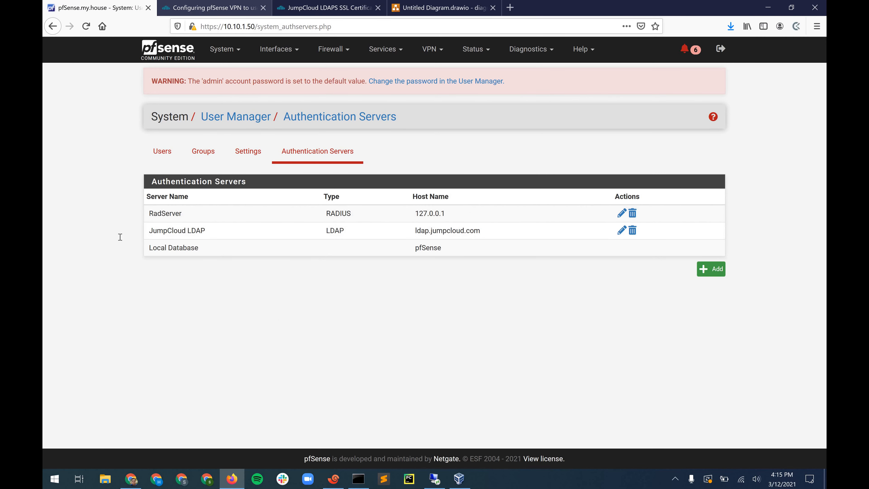
pyautogui.hotkey('ctrl', 'Tab')
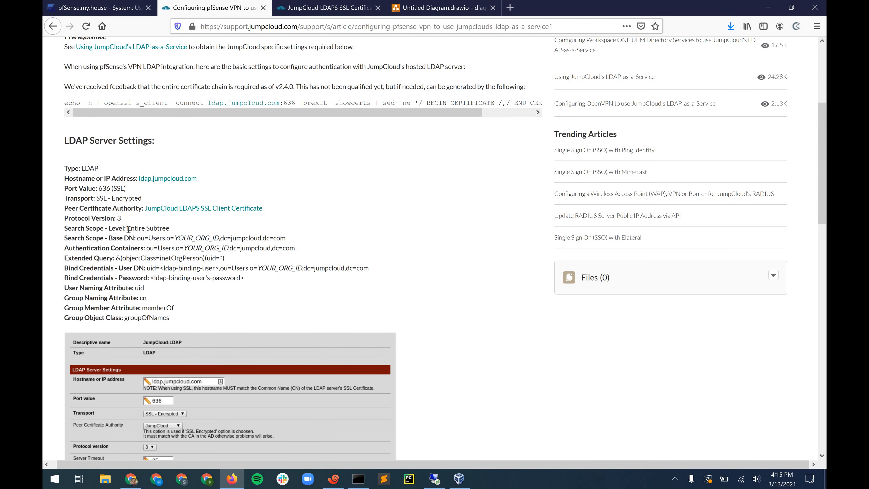
pyautogui.scroll(-1, 128, 228)
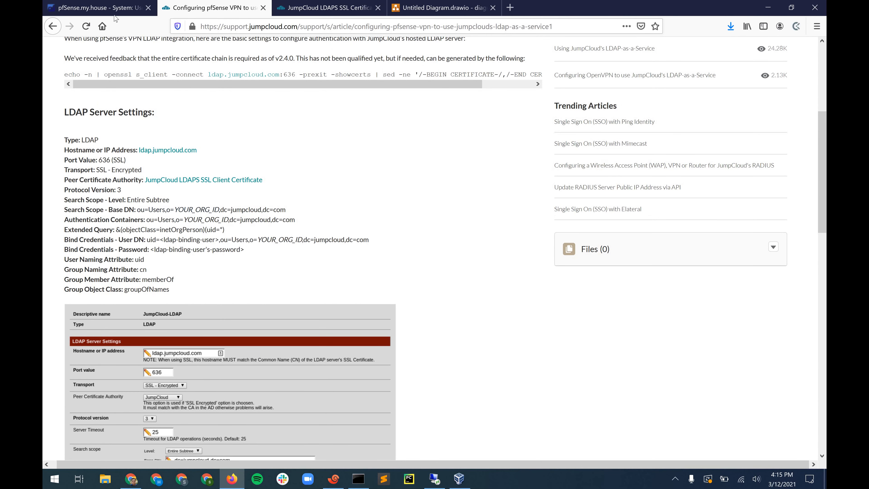
pyautogui.hotkey('ctrl', 'shift', 'Tab')
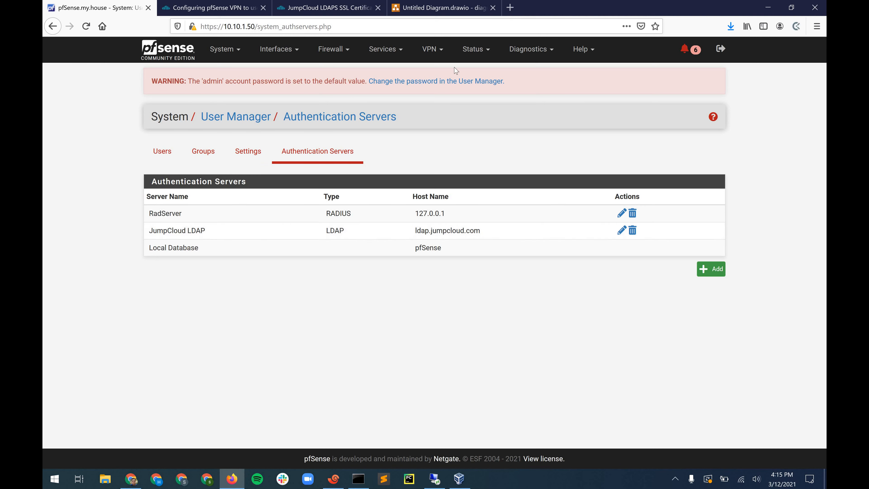
# - Confirm openvpn-client-export is among installed packages, then return to the empty OpenVPN servers page
pyautogui.click(444, 51)
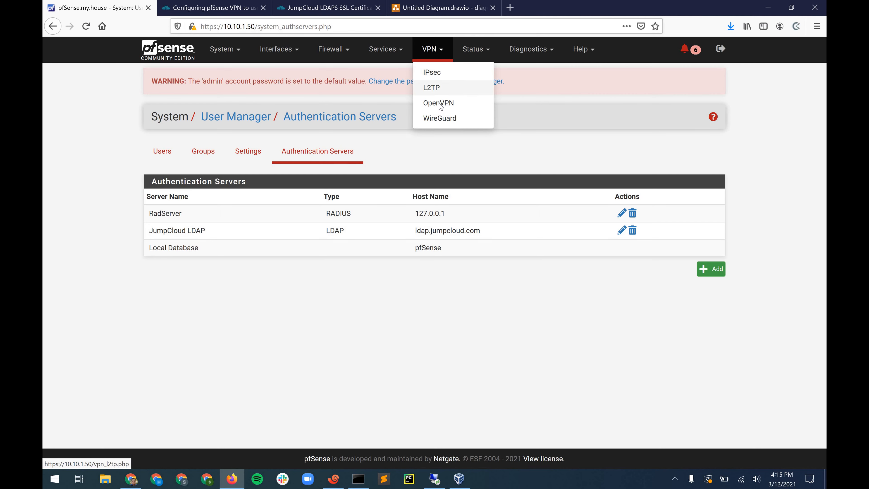
pyautogui.click(438, 102)
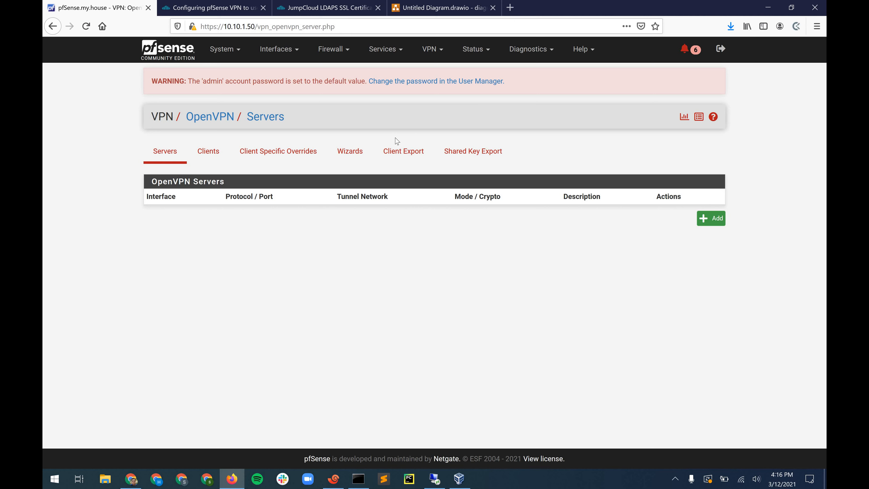
pyautogui.click(237, 50)
pyautogui.click(205, 151)
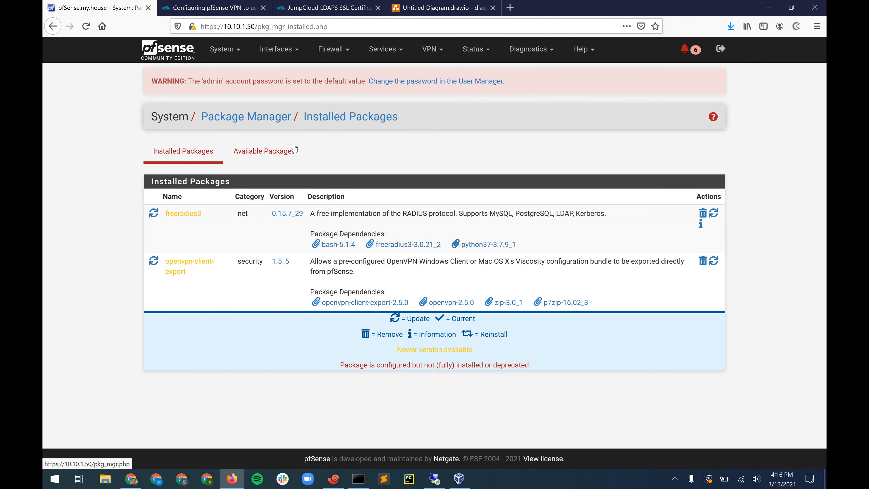
pyautogui.click(294, 150)
pyautogui.moveTo(165, 261); pyautogui.dragTo(191, 271)
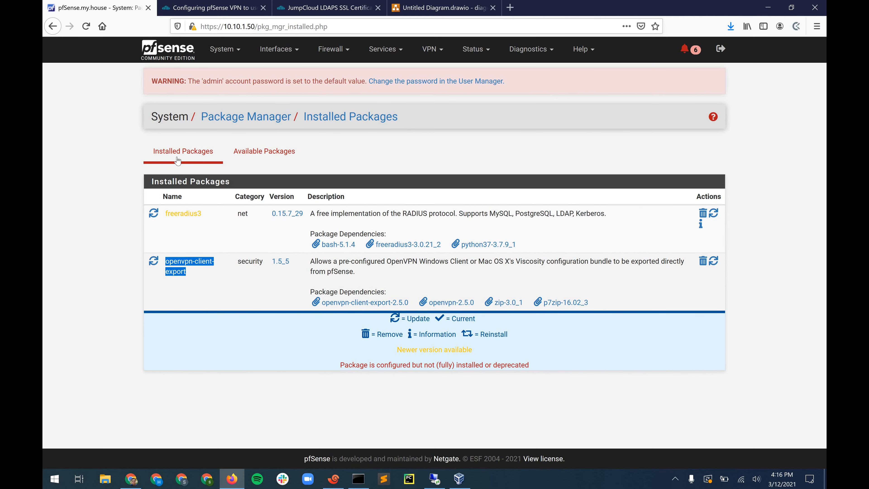
pyautogui.click(191, 233)
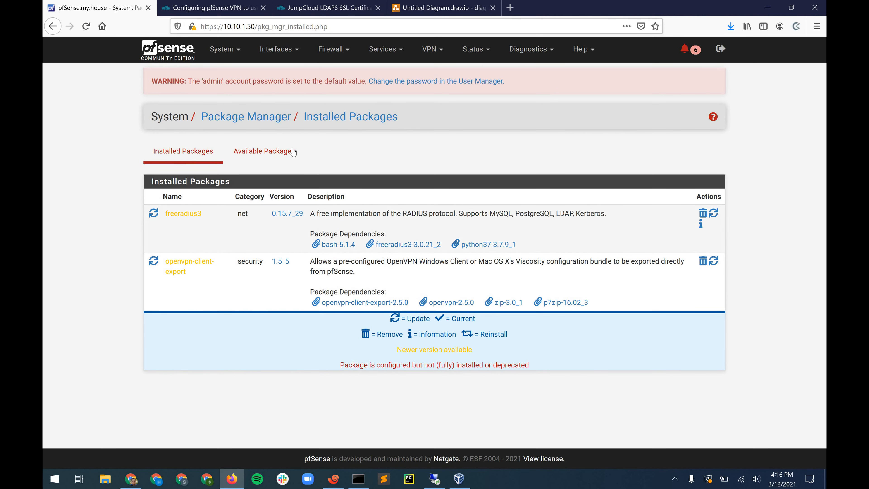
pyautogui.tripleClick(203, 275)
pyautogui.click(413, 66)
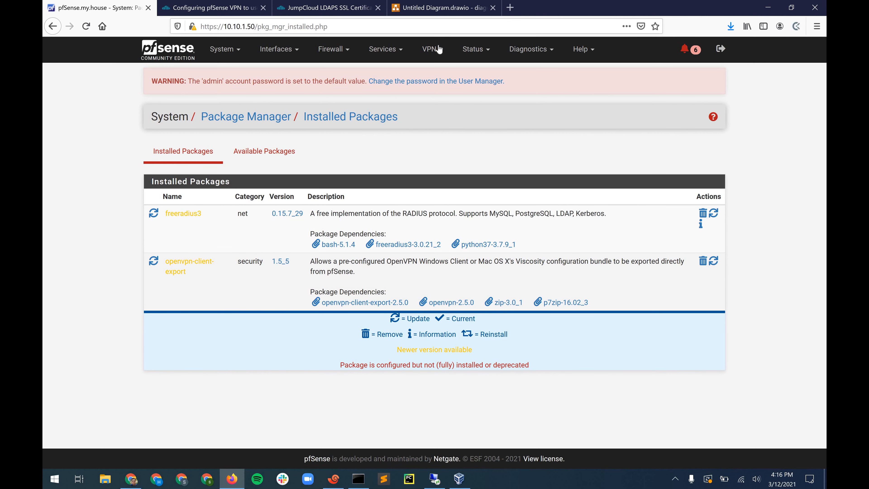
pyautogui.click(438, 50)
pyautogui.click(445, 104)
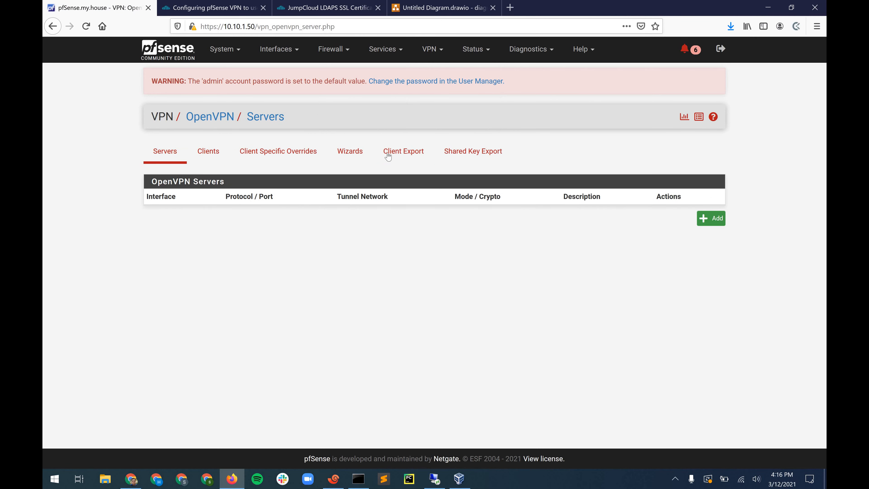
# - Run the OpenVPN wizard with LDAP backend JumpCloud LDAP, OVPN CA, and OVPN Server Cert
pyautogui.click(387, 157)
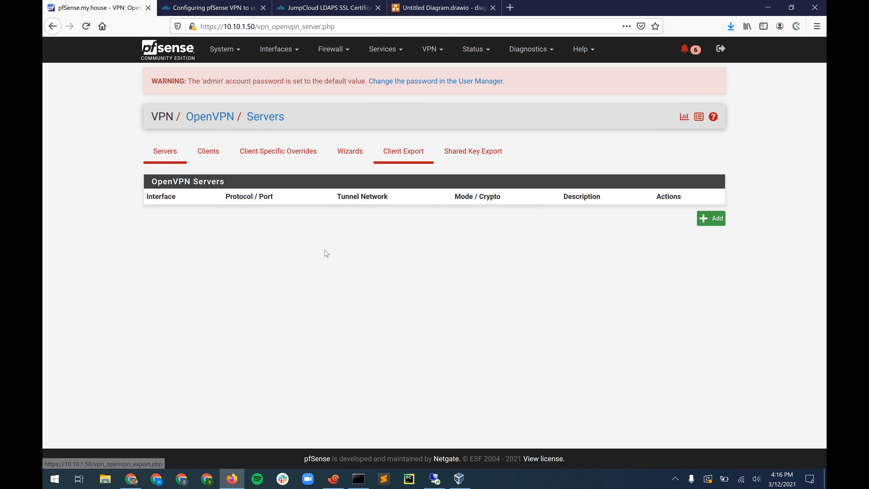
pyautogui.click(350, 152)
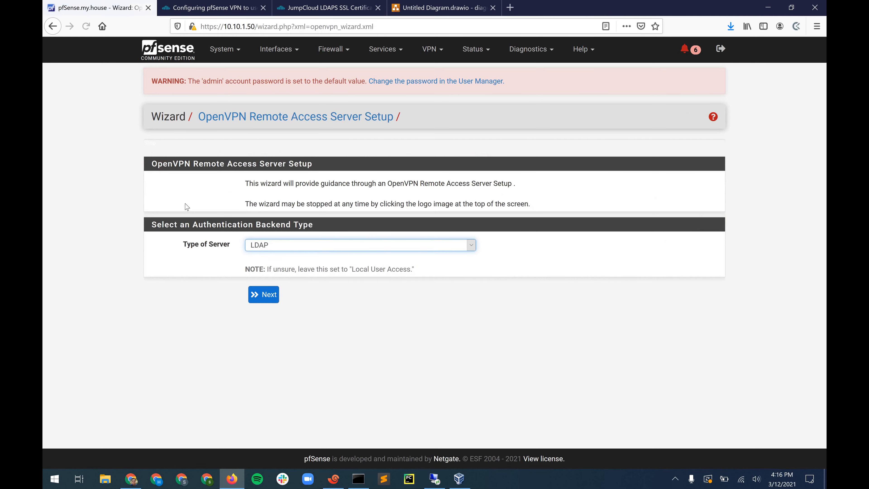
pyautogui.click(267, 295)
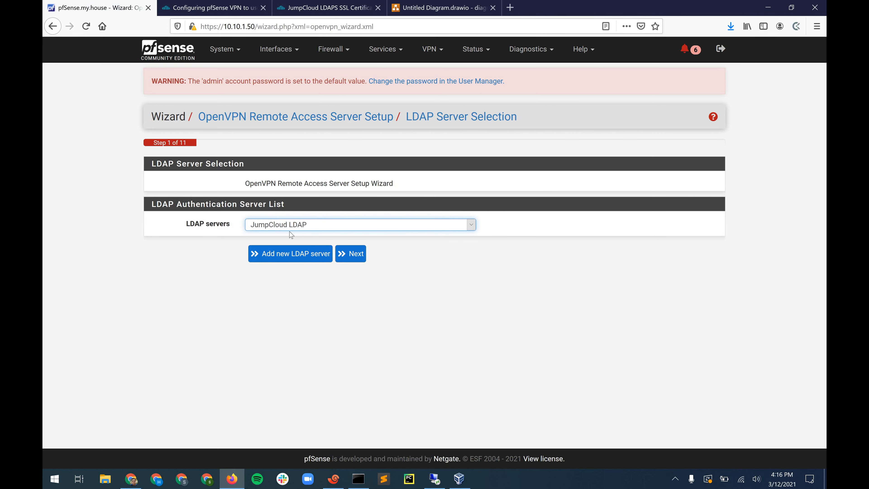
pyautogui.click(349, 253)
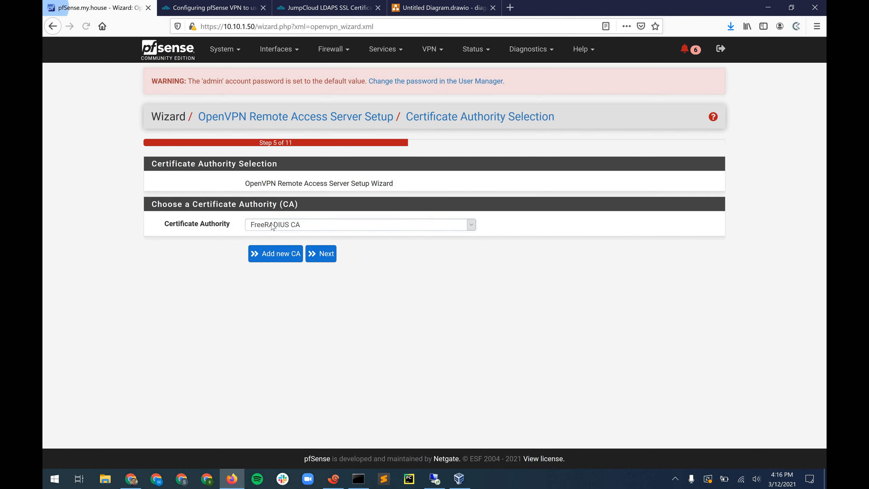
pyautogui.click(272, 225)
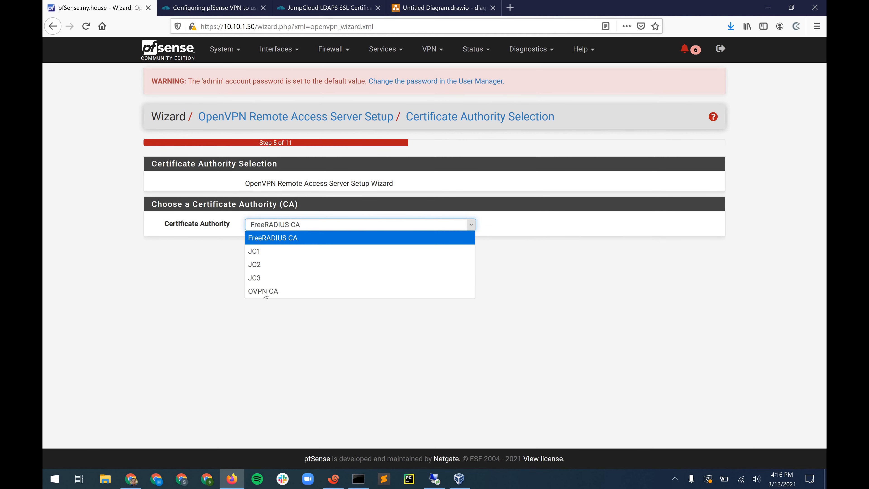
pyautogui.click(264, 291)
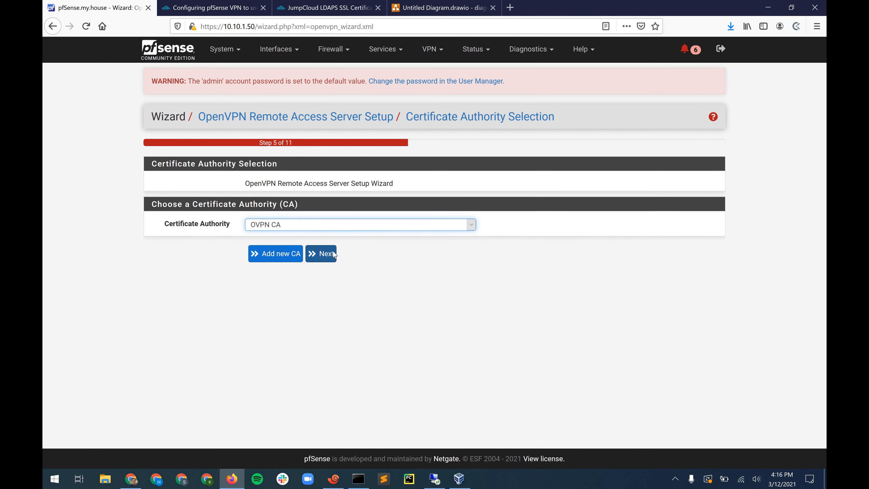
pyautogui.click(333, 254)
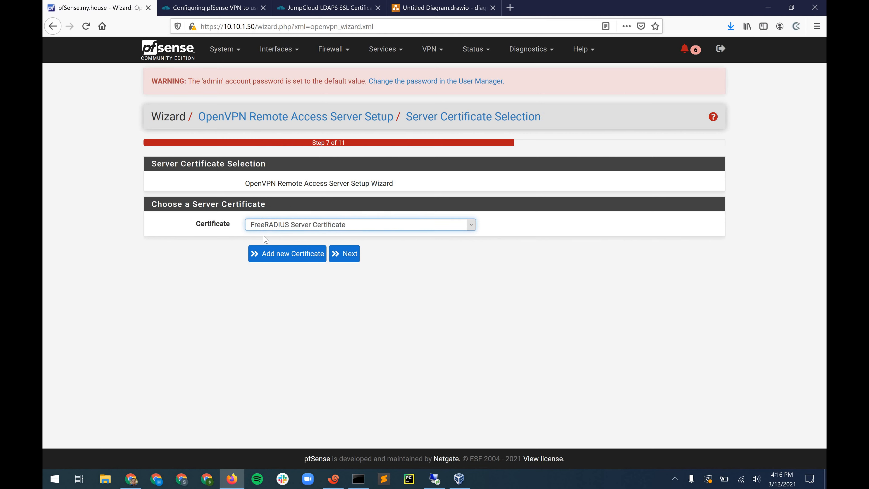
pyautogui.click(266, 227)
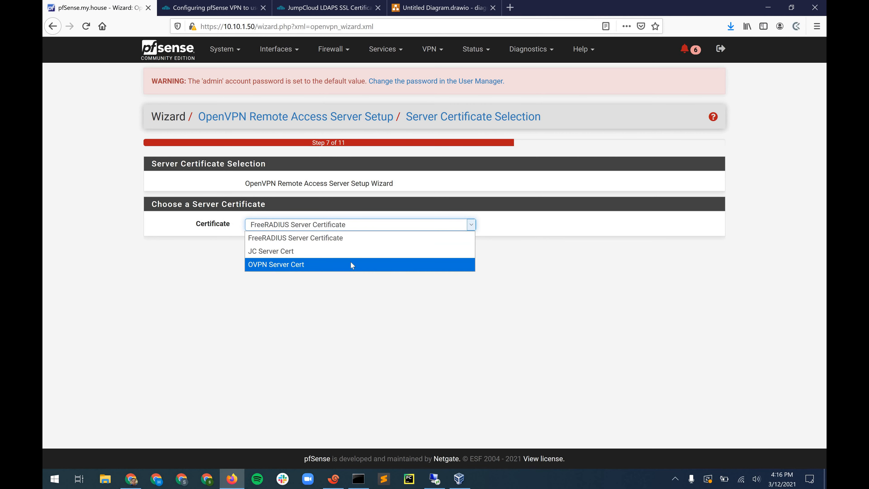
pyautogui.click(352, 265)
pyautogui.click(348, 260)
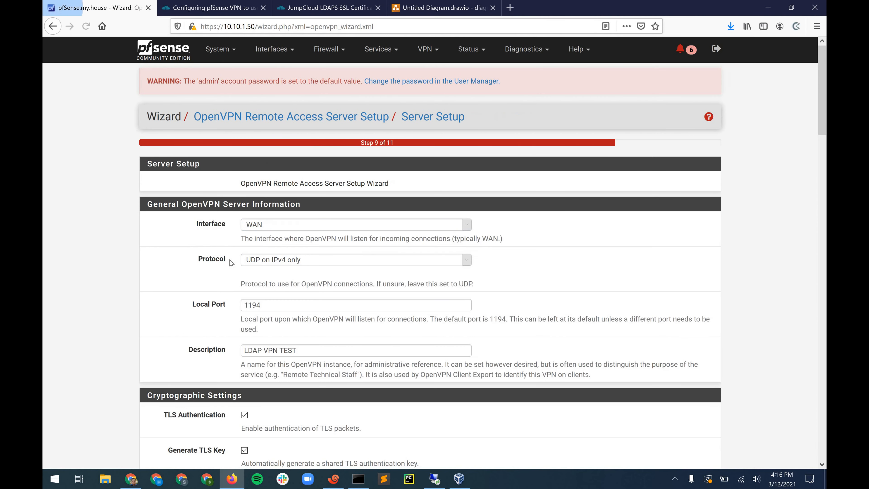
# - Scroll through the LDAP VPN TEST Server Setup settings, leaving them unchanged
pyautogui.scroll(-1, 210, 211)
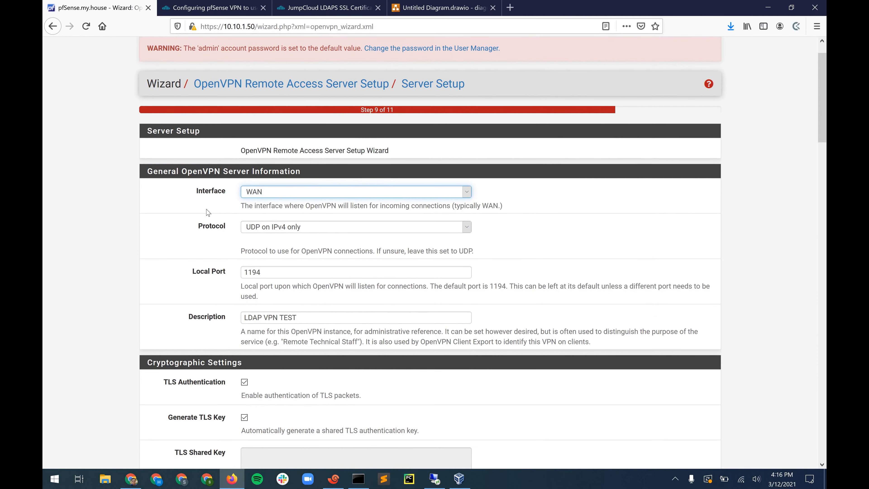
pyautogui.scroll(-1, 216, 202)
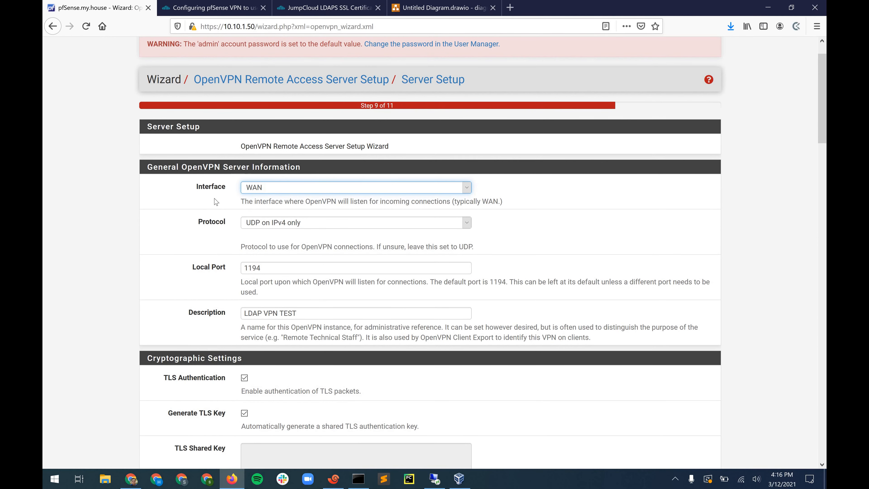
pyautogui.scroll(-1, 194, 175)
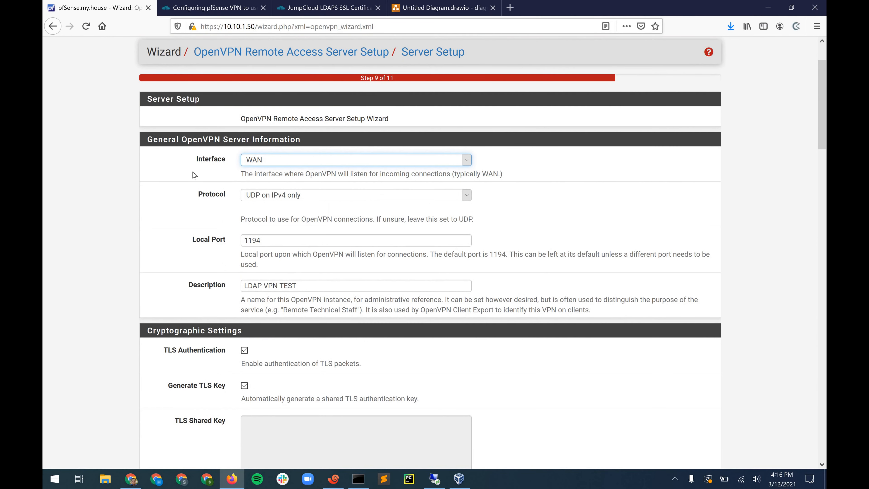
pyautogui.scroll(-6, 194, 175)
pyautogui.scroll(8, 298, 282)
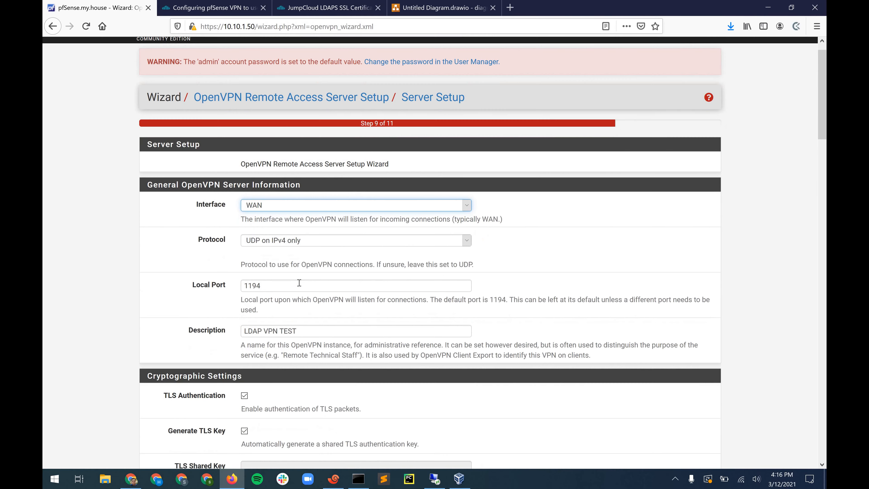
pyautogui.scroll(-2, 233, 294)
pyautogui.press('Tab')
pyautogui.press('Tab')
pyautogui.press('Tab')
pyautogui.scroll(-2, 288, 222)
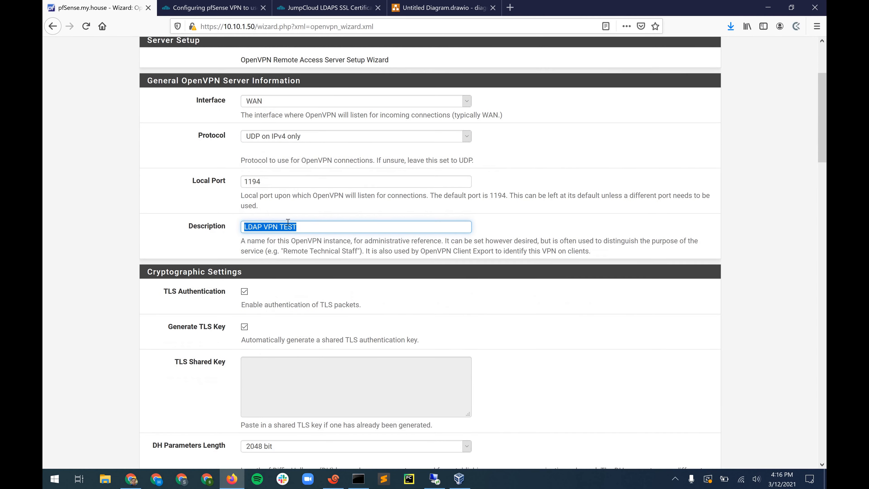
pyautogui.scroll(-2, 220, 232)
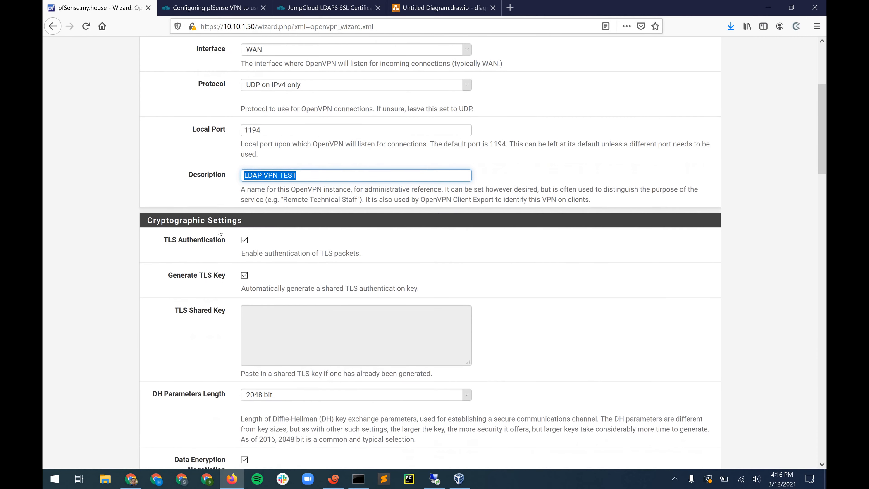
pyautogui.scroll(-1, 219, 232)
pyautogui.scroll(-2, 220, 233)
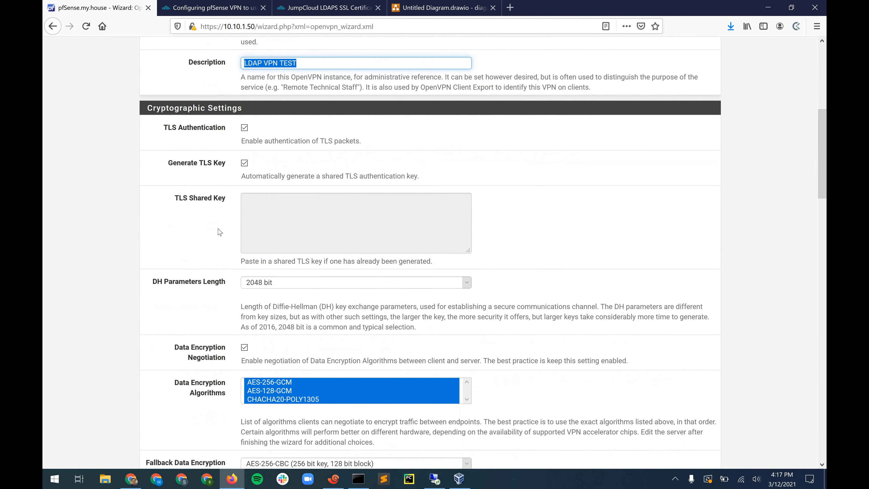
pyautogui.scroll(-4, 220, 232)
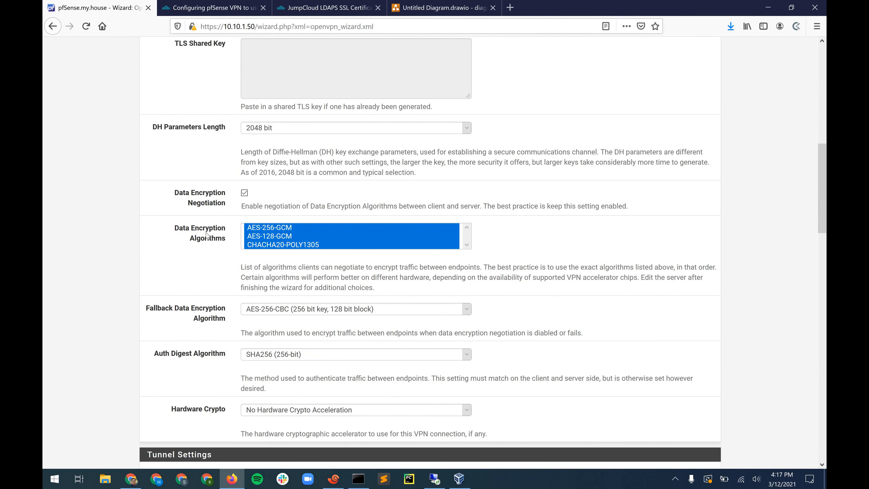
pyautogui.scroll(-4, 206, 269)
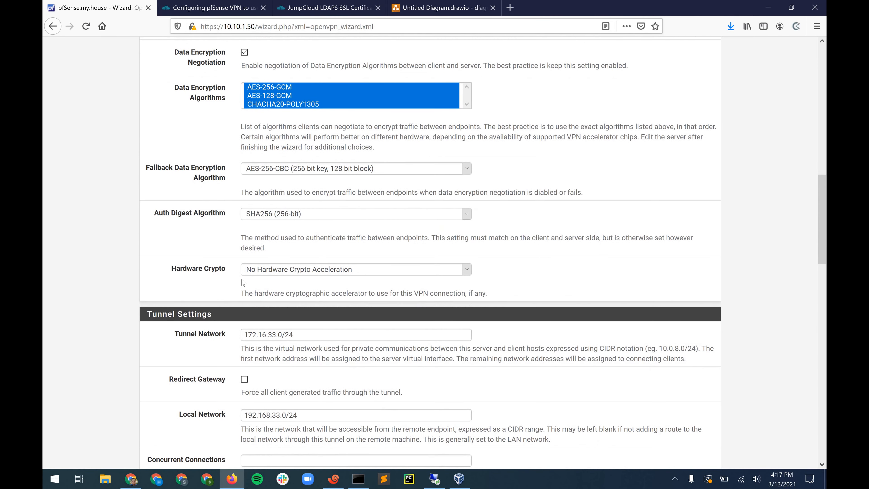
pyautogui.scroll(-1, 289, 283)
# - Check the tunnel network 172.16.33.0/24, then bring up the draw.io network diagram
pyautogui.click(310, 274)
pyautogui.scroll(-1, 310, 273)
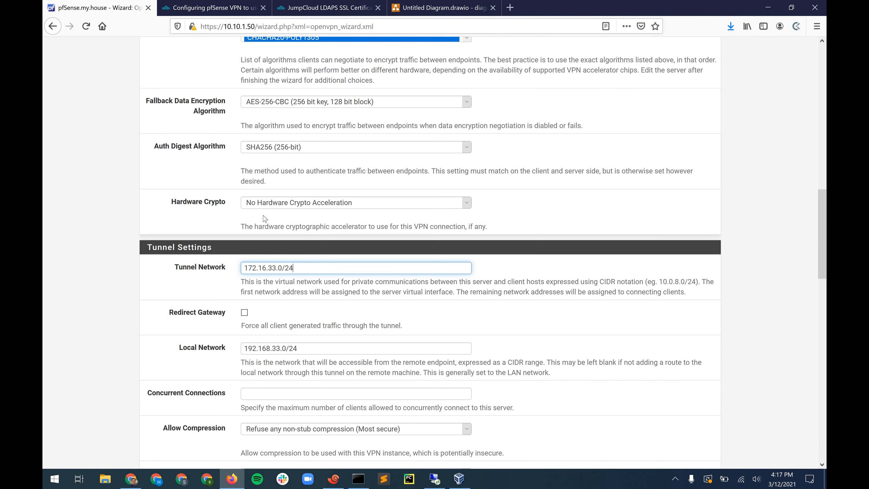
pyautogui.click(413, 11)
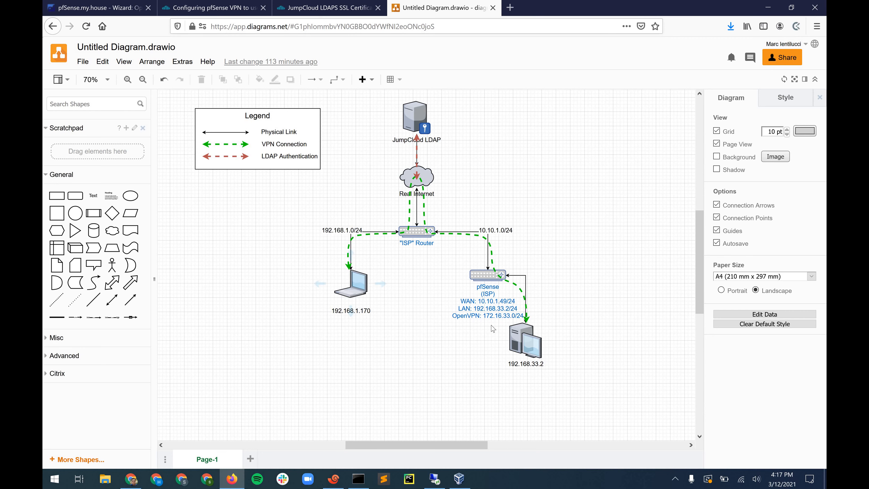
# - Compare the wizard's local network 192.168.33.0/24 against the network diagram
pyautogui.click(99, 6)
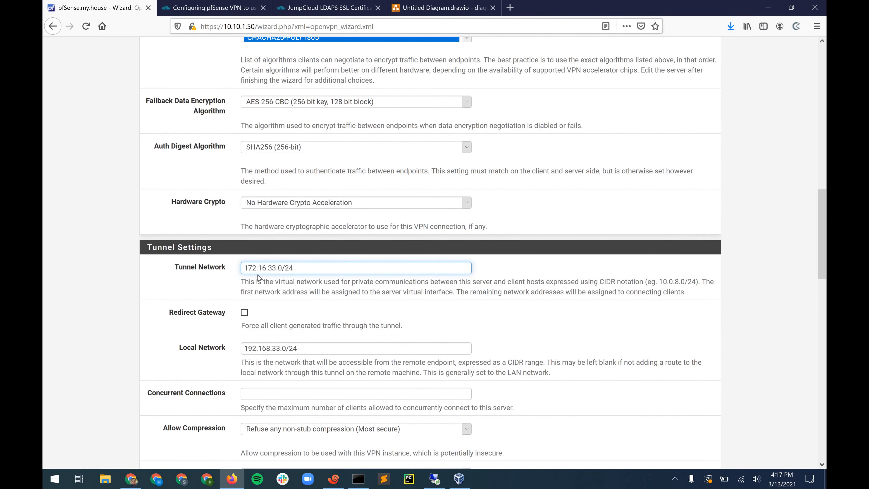
pyautogui.scroll(-3, 240, 226)
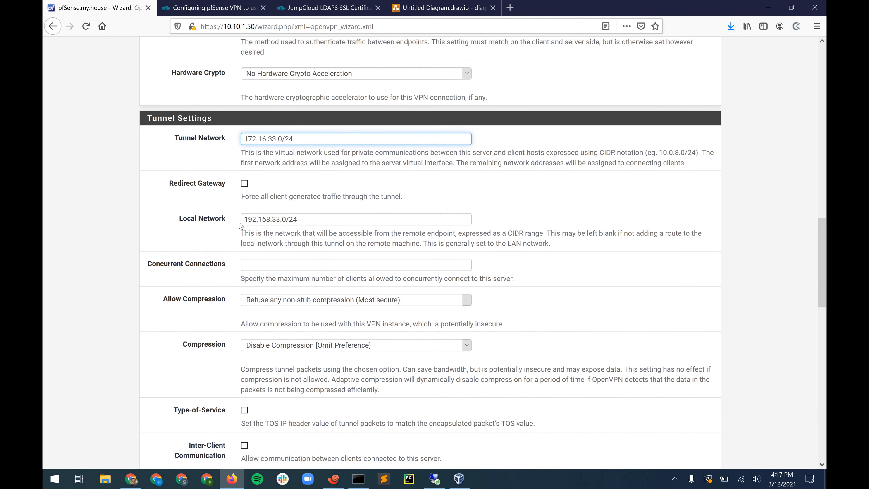
pyautogui.moveTo(307, 228); pyautogui.dragTo(305, 220)
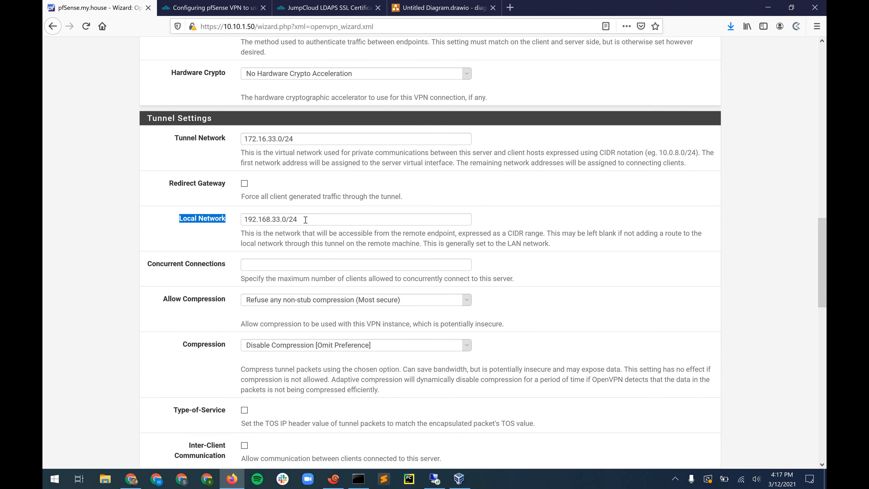
pyautogui.click(247, 216)
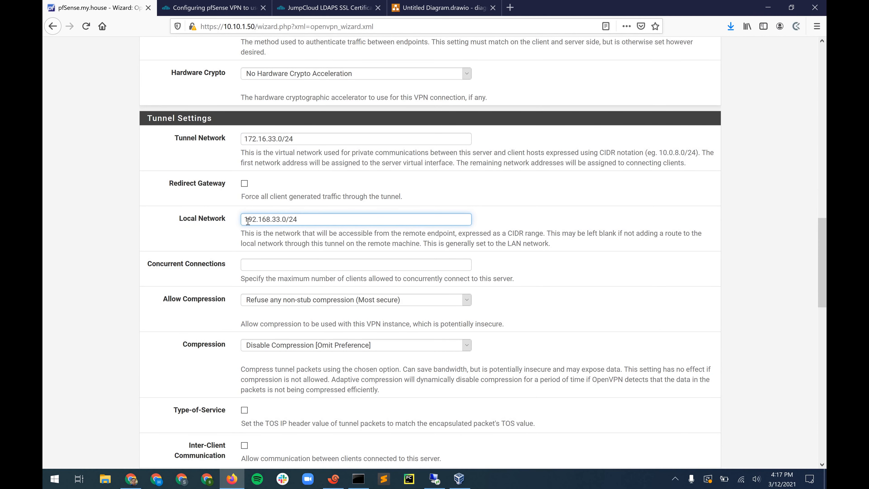
pyautogui.click(423, 10)
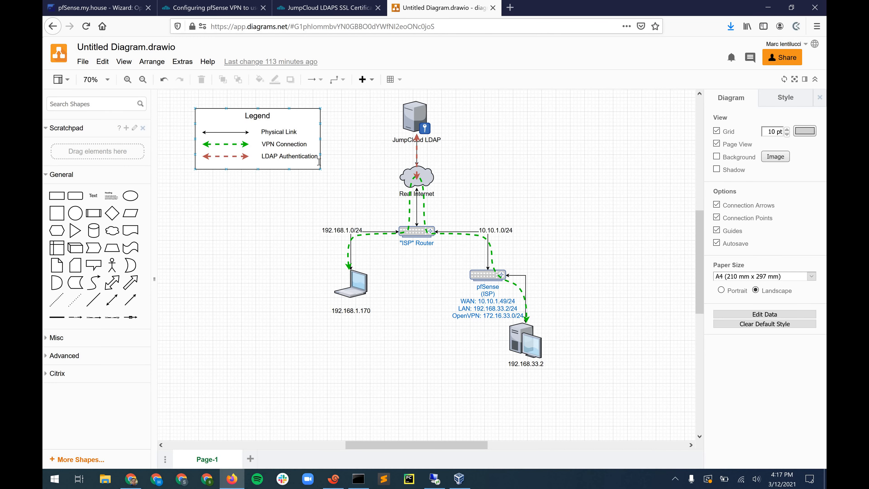
pyautogui.hotkey('ctrl', 'Tab')
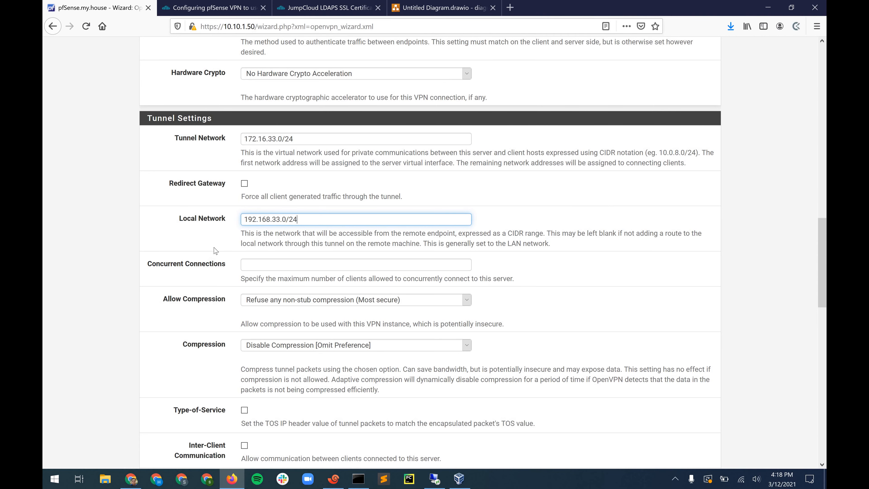
# - Move past the remaining server settings and enable the automatic firewall rule and OpenVPN rule options
pyautogui.scroll(-1, 277, 192)
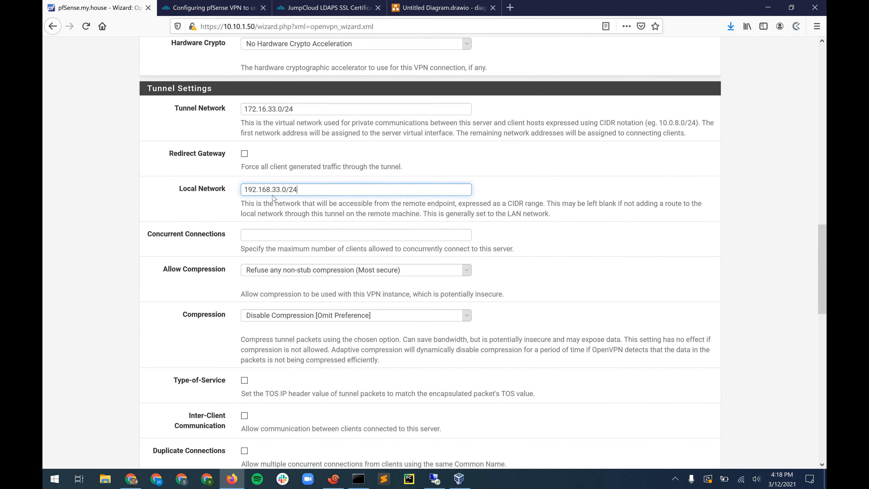
pyautogui.scroll(-8, 273, 198)
pyautogui.scroll(-9, 273, 196)
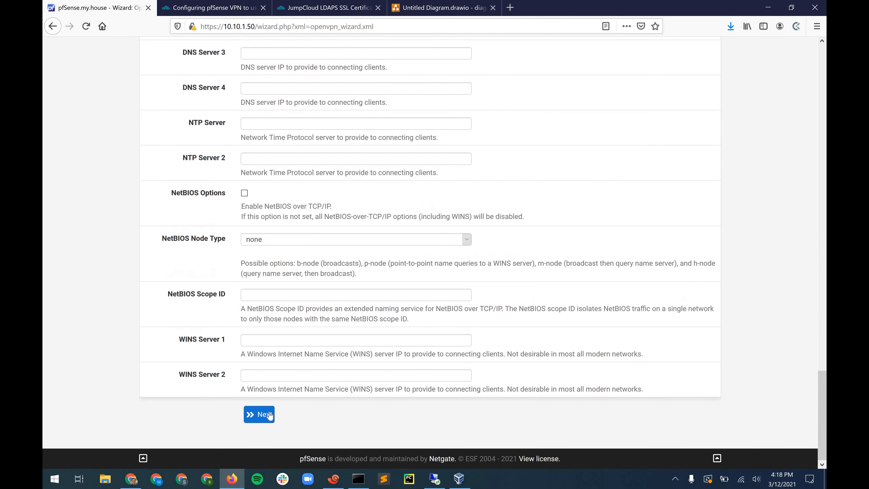
pyautogui.click(269, 415)
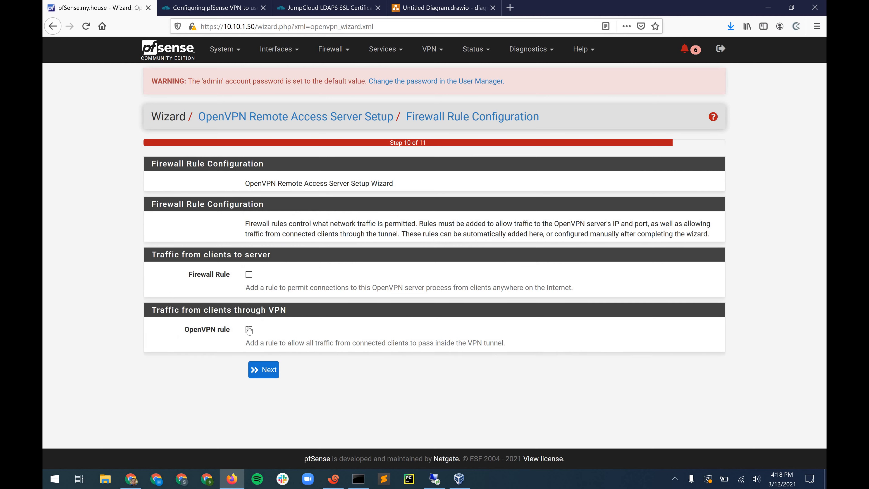
pyautogui.click(249, 274)
pyautogui.click(254, 331)
pyautogui.click(249, 330)
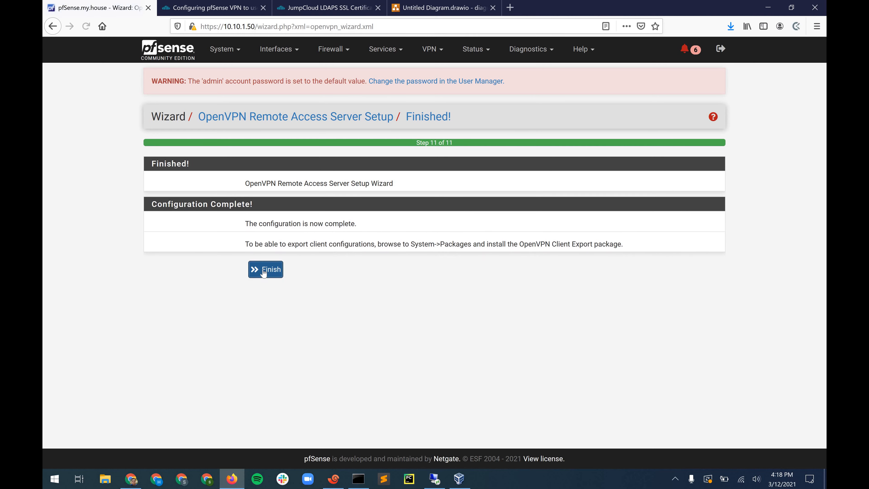
# - Finish the wizard to create the LDAP VPN TEST server, then view Firewall > Rules
pyautogui.click(264, 270)
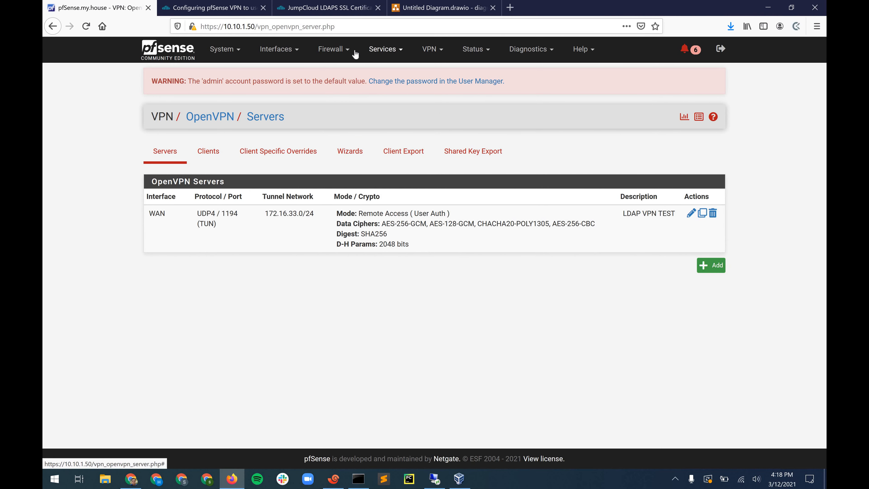
pyautogui.click(331, 49)
pyautogui.click(329, 103)
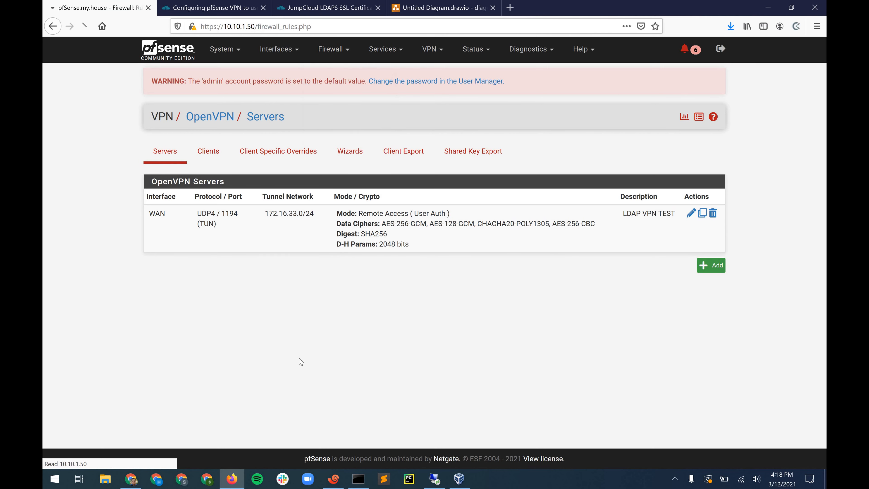
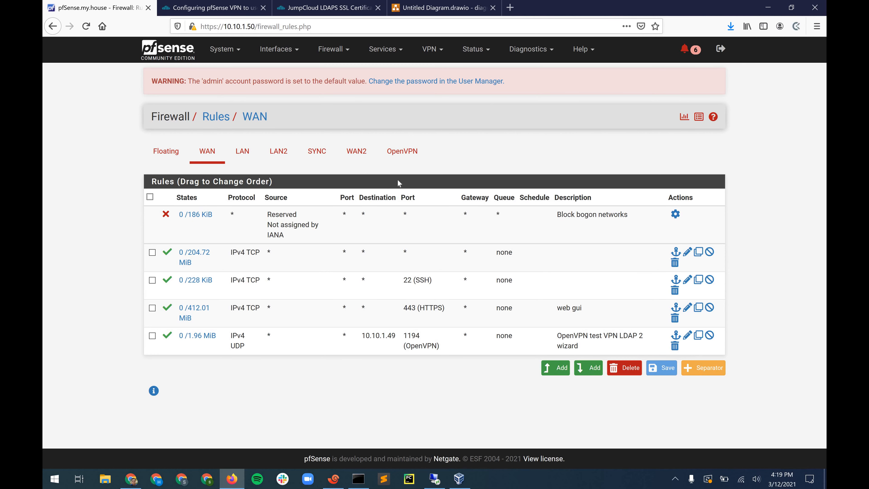
# - Check the OpenVPN interface's firewall rule, then open the OpenVPN servers list
pyautogui.click(401, 153)
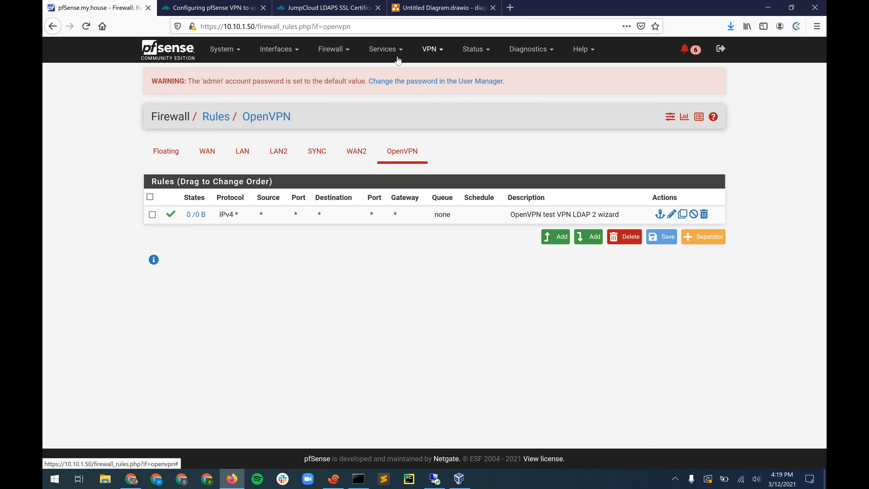
pyautogui.click(432, 49)
pyautogui.click(437, 102)
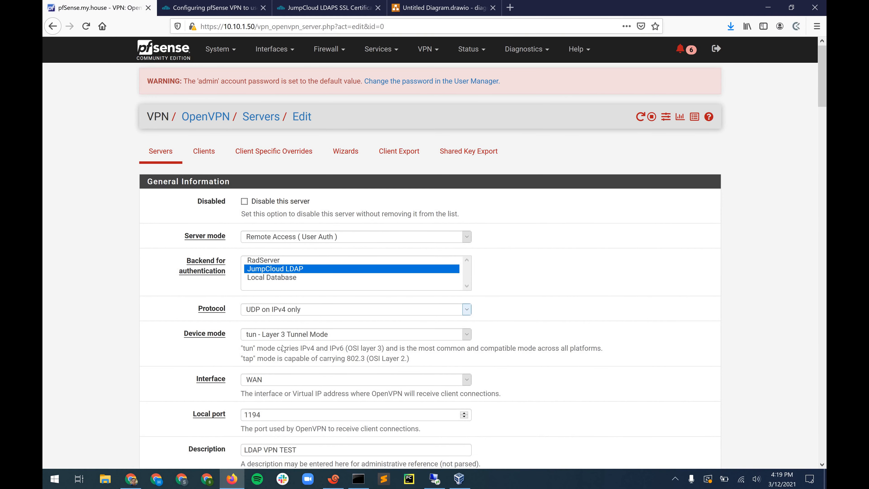
# - Set the LDAP VPN TEST server's interface to 10.10.1.49 (WAN IP) and save it
pyautogui.scroll(-1, 282, 349)
pyautogui.click(284, 348)
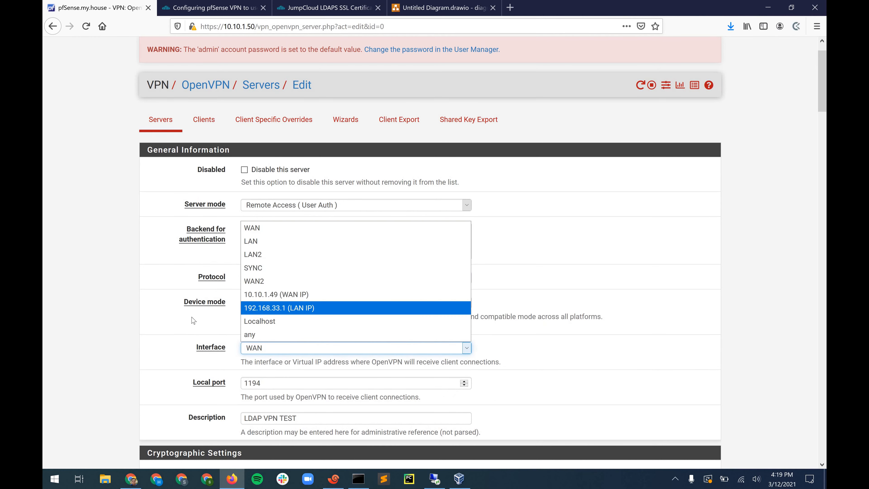
pyautogui.press('Up')
pyautogui.press('Return')
pyautogui.scroll(-2, 177, 290)
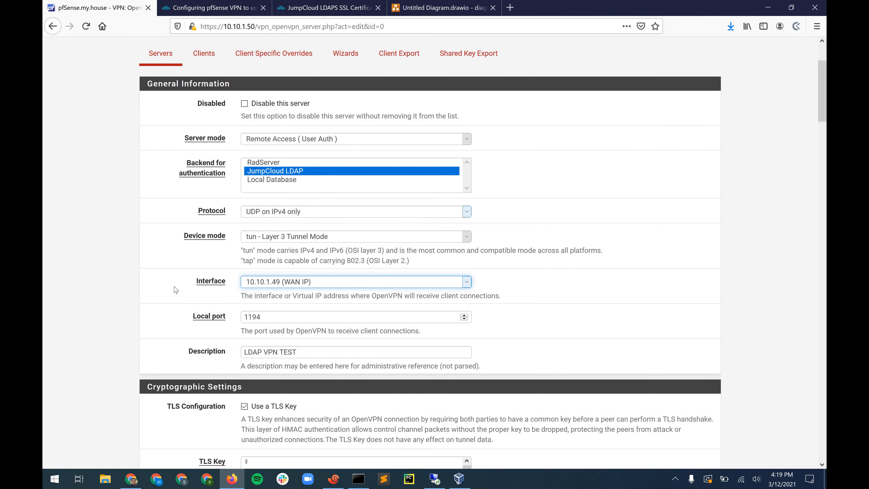
pyautogui.click(177, 290)
pyautogui.scroll(-20, 202, 251)
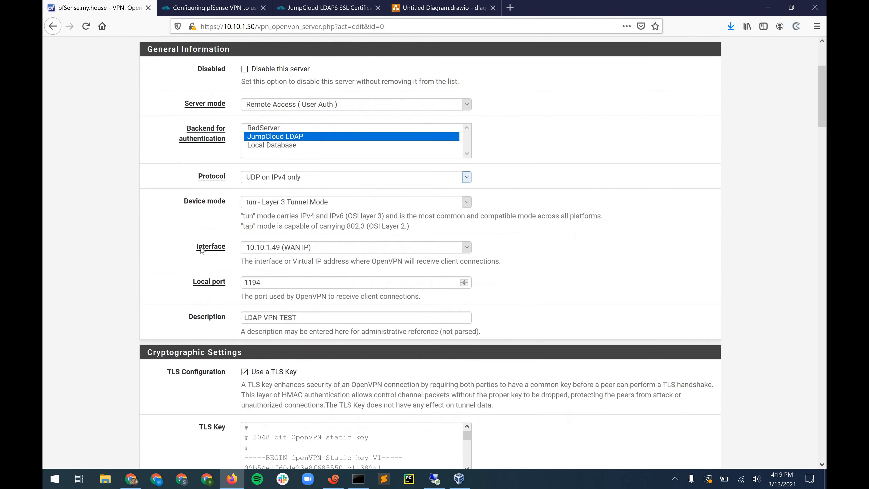
pyautogui.scroll(-15, 222, 318)
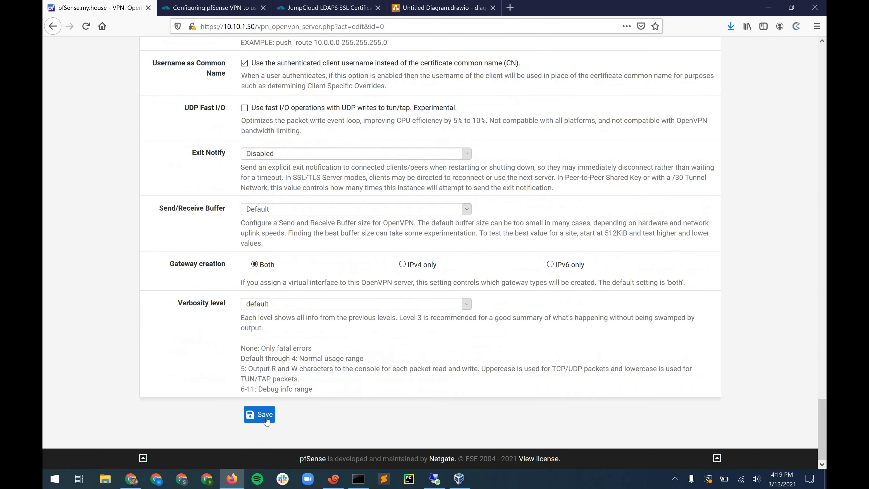
pyautogui.click(260, 415)
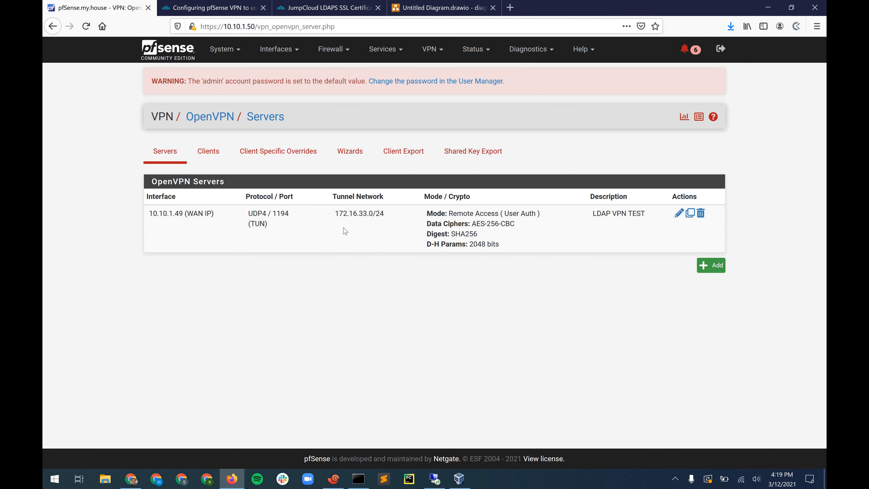
pyautogui.click(403, 161)
# - On the remote client machine, maximize Chrome and open VPN > OpenVPN > Client Export
pyautogui.click(435, 479)
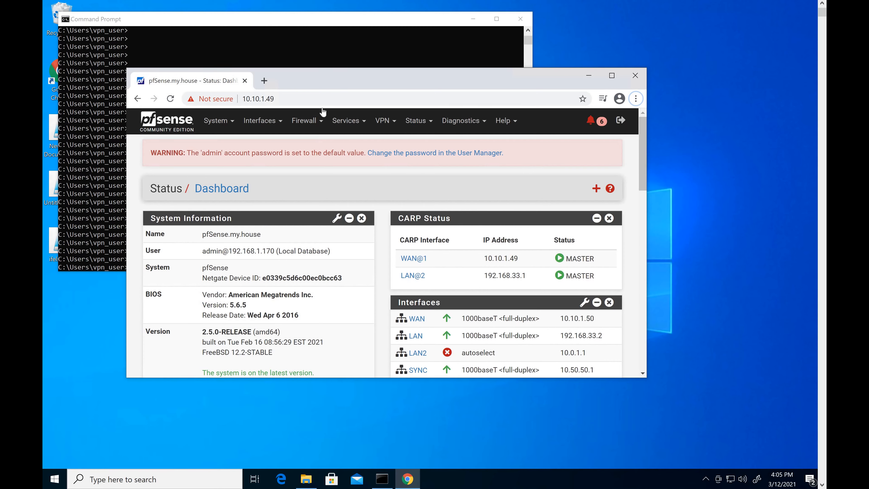
pyautogui.moveTo(292, 77); pyautogui.dragTo(385, 149)
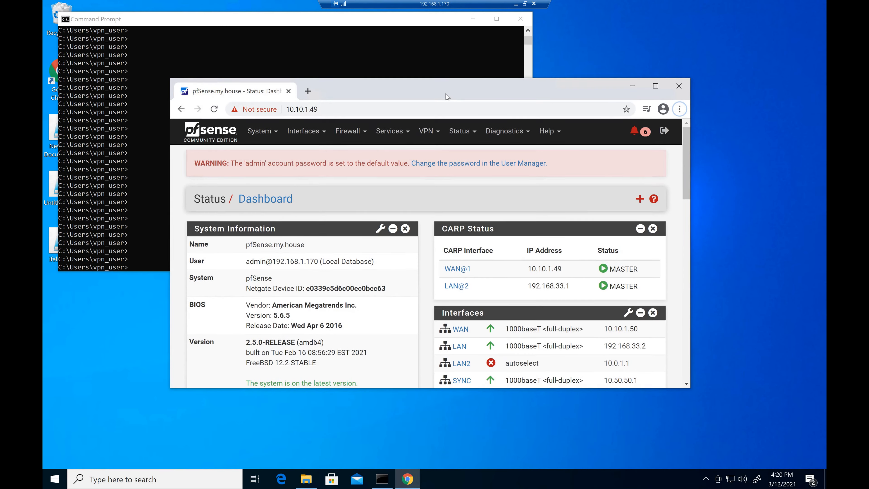
pyautogui.doubleClick(446, 96)
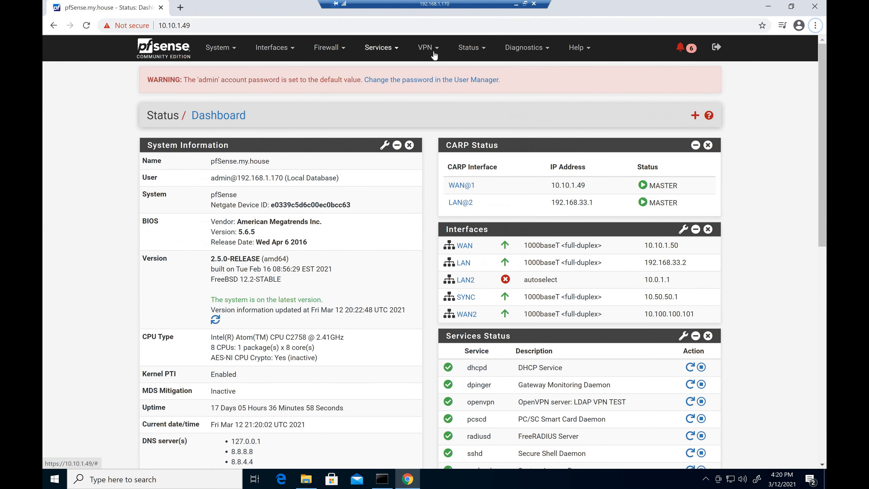
pyautogui.click(456, 57)
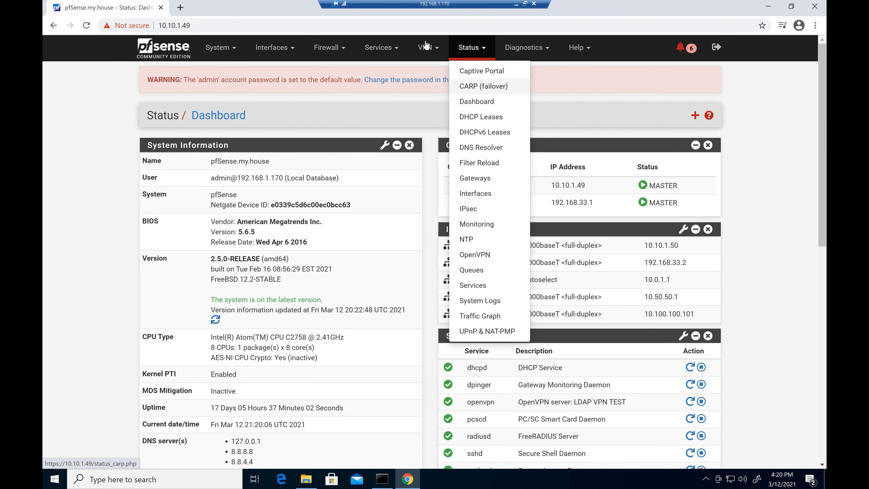
pyautogui.click(428, 50)
pyautogui.click(433, 104)
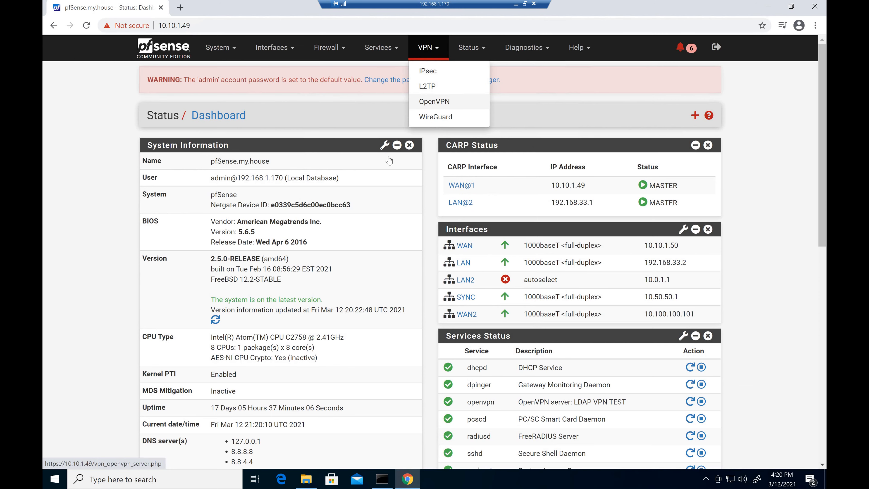
pyautogui.click(394, 154)
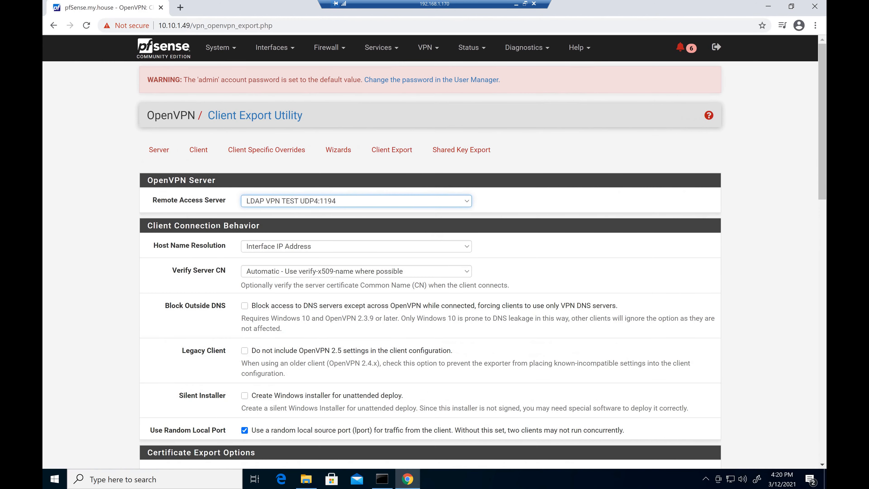
# - Set host name resolution to Other with host name 10.10.1.49
pyautogui.scroll(-2, 228, 209)
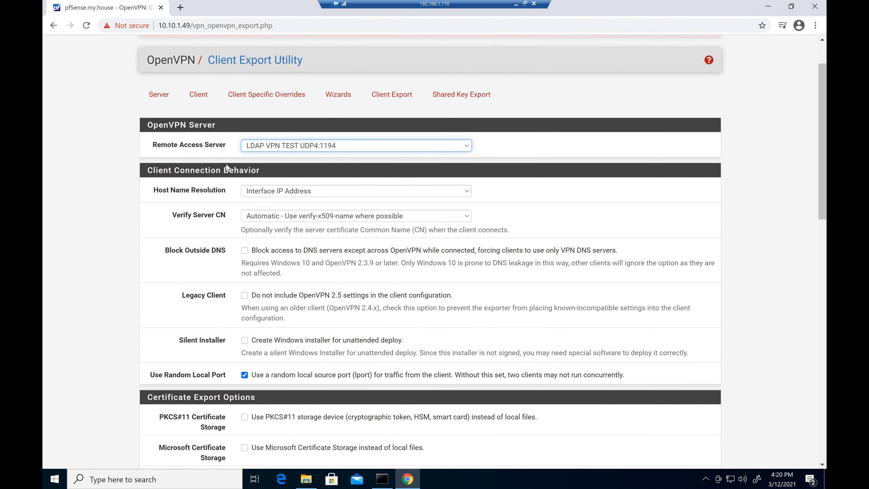
pyautogui.scroll(-1, 187, 239)
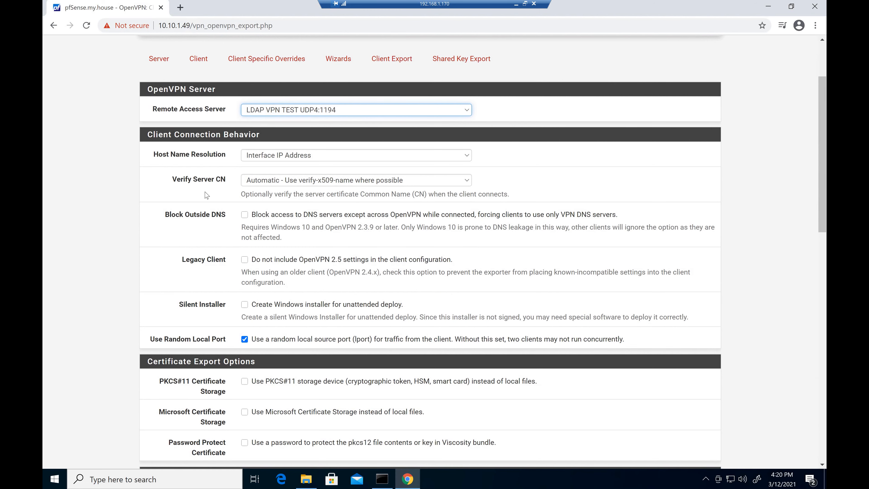
pyautogui.scroll(-1, 152, 101)
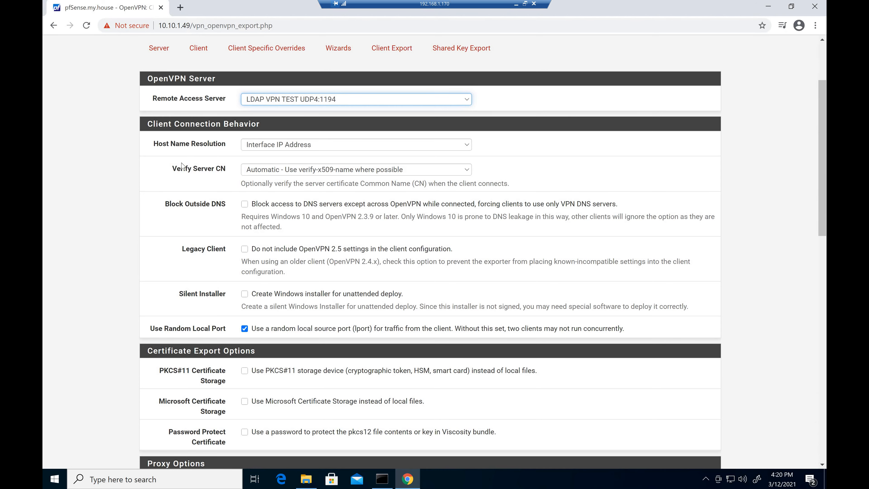
pyautogui.scroll(-1, 242, 143)
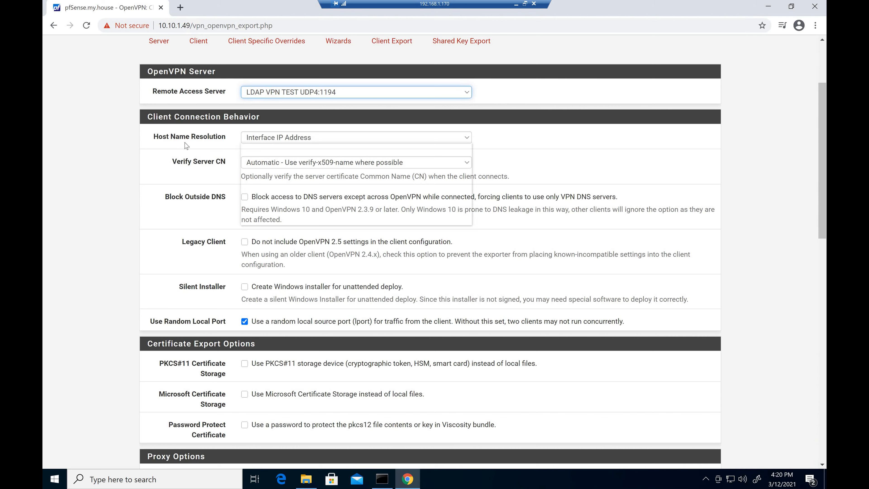
pyautogui.click(283, 141)
pyautogui.click(284, 141)
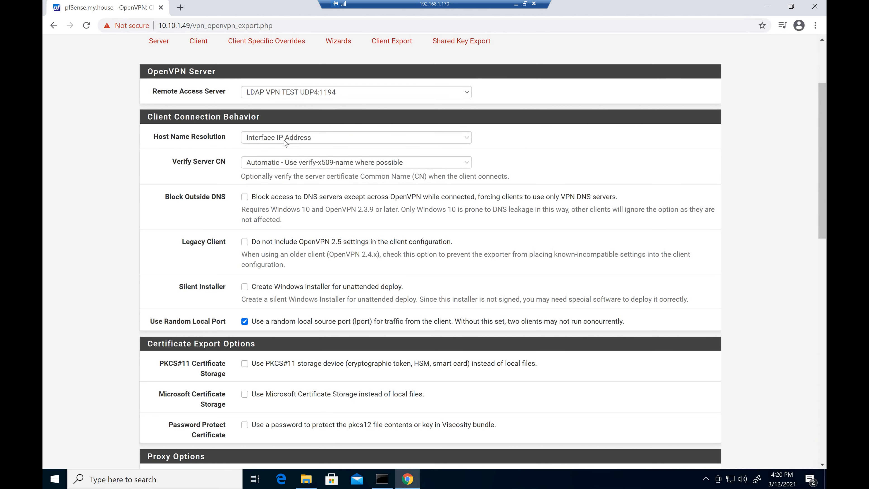
pyautogui.click(285, 143)
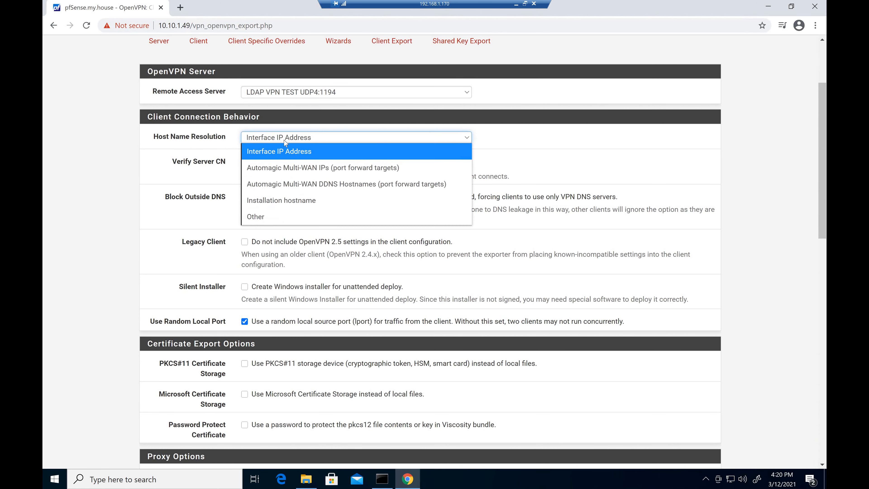
pyautogui.press('Return')
pyautogui.click(260, 165)
pyautogui.write('10.10.1')
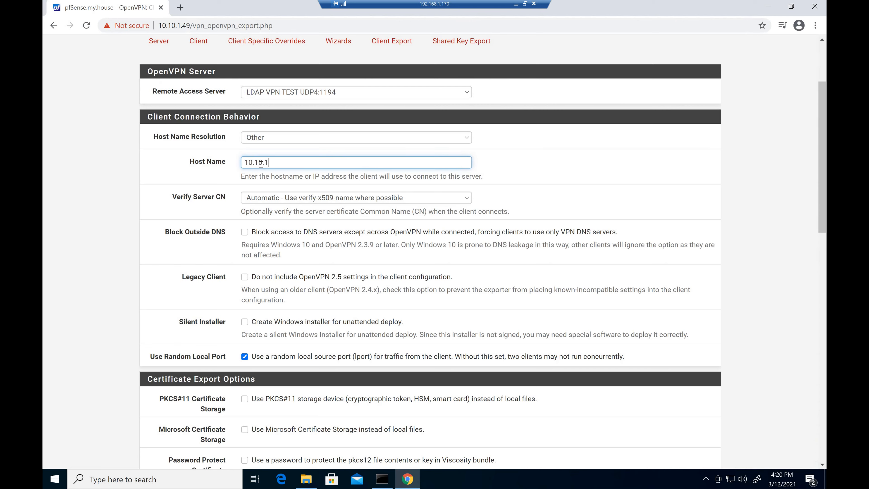
pyautogui.write('.49')
pyautogui.click(279, 139)
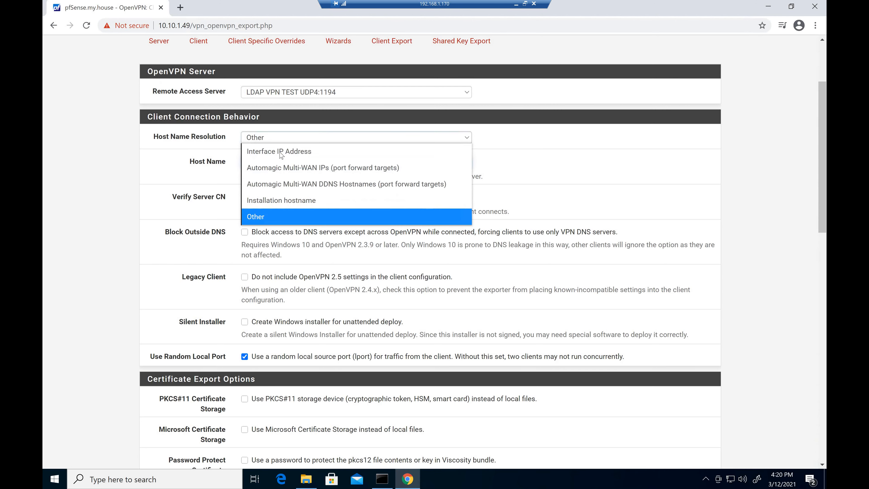
pyautogui.click(187, 158)
# - Download the 64-bit Current Windows Installer from the OpenVPN Clients list
pyautogui.scroll(-2, 198, 161)
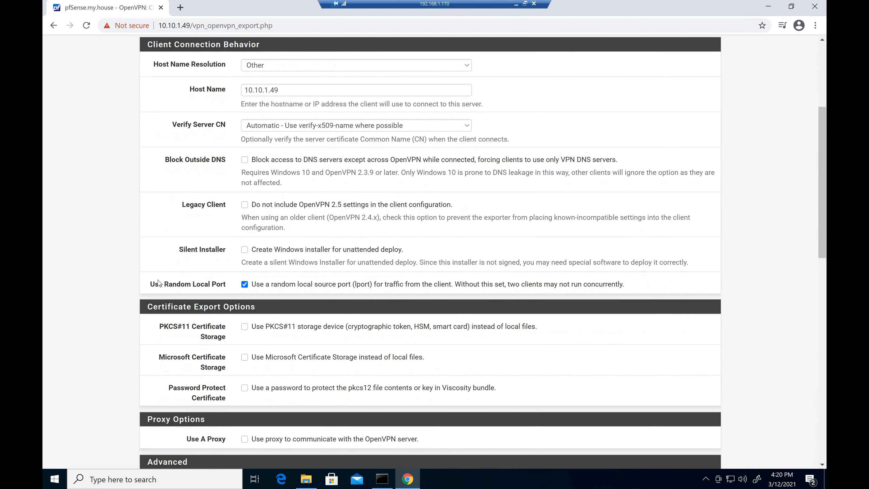
pyautogui.tripleClick(225, 284)
pyautogui.moveTo(170, 283); pyautogui.dragTo(166, 284)
pyautogui.click(166, 284)
pyautogui.scroll(-1, 175, 295)
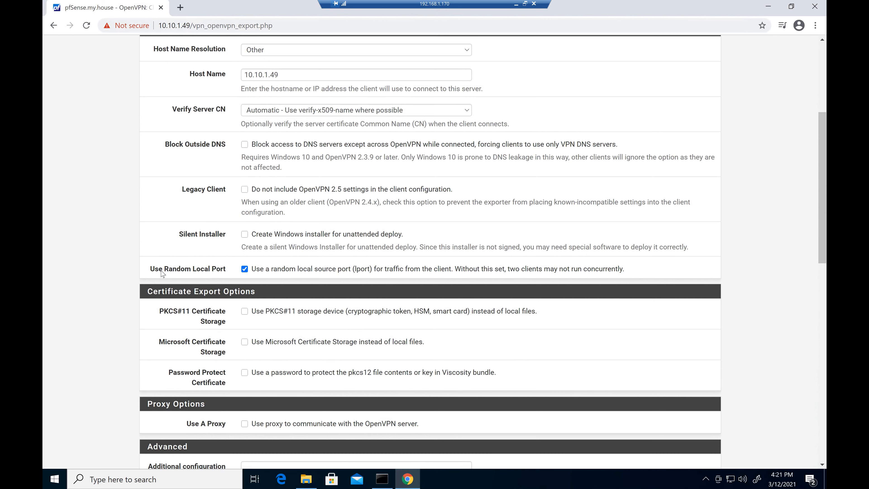
pyautogui.scroll(-1, 144, 222)
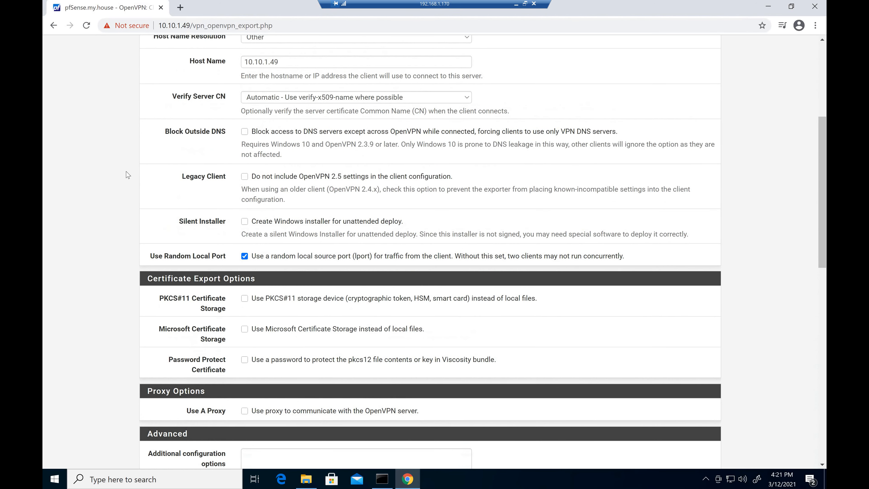
pyautogui.scroll(-2, 176, 202)
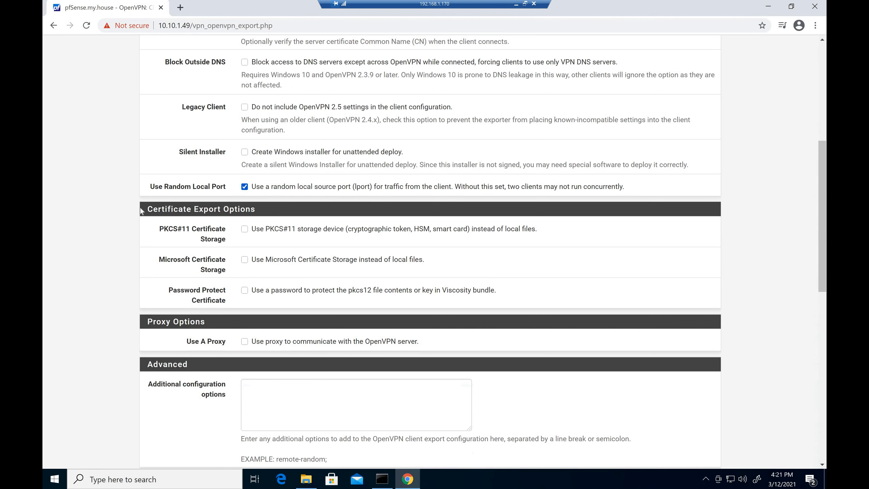
pyautogui.scroll(-3, 137, 222)
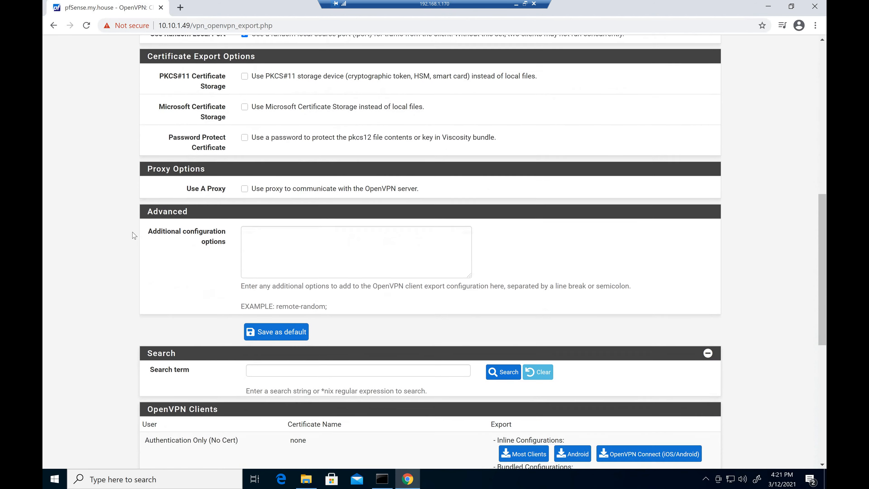
pyautogui.scroll(-3, 133, 236)
pyautogui.scroll(-1, 506, 341)
pyautogui.click(515, 321)
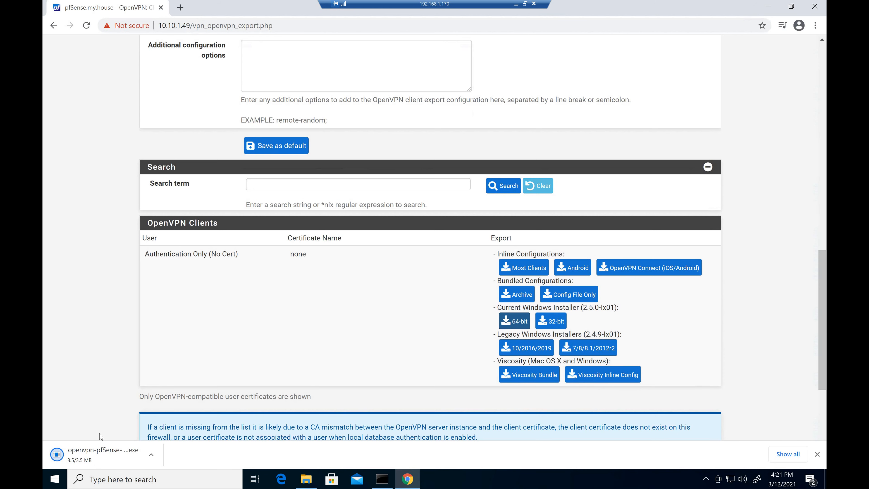
# - Run the downloaded installer anyway, installing OpenVPN 2.5.0 plus its configuration, certificate and key files
pyautogui.click(91, 461)
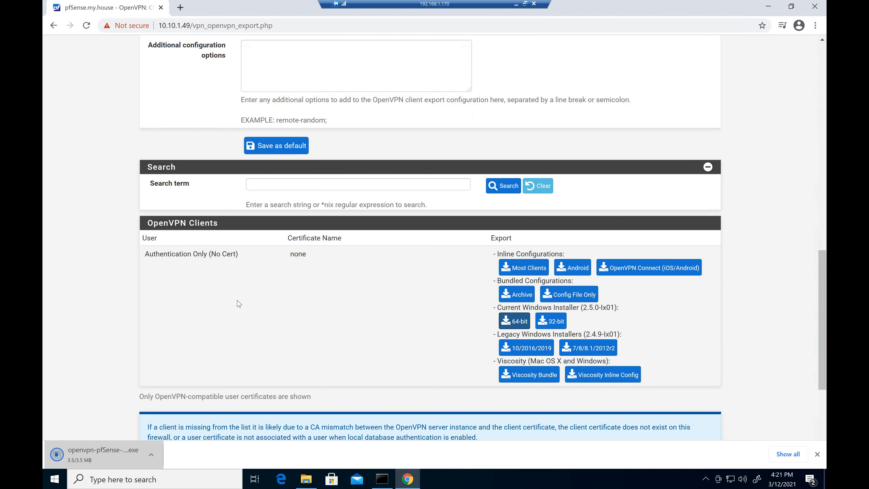
pyautogui.click(330, 166)
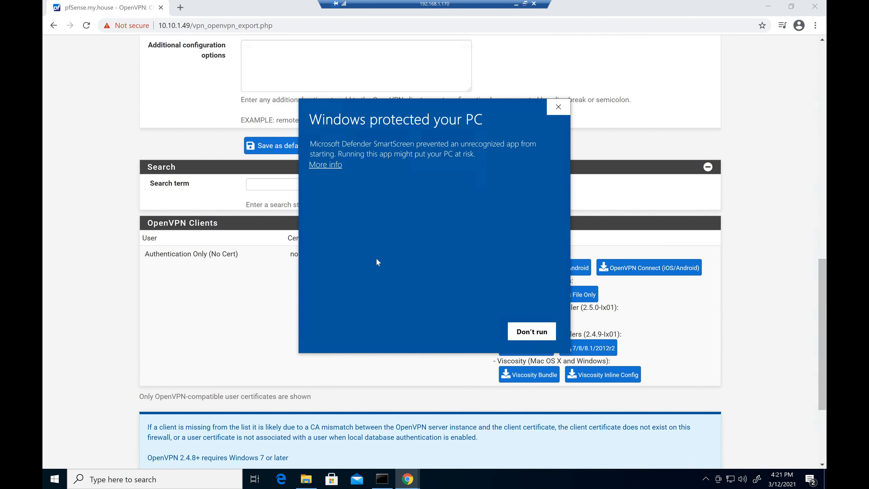
pyautogui.click(470, 332)
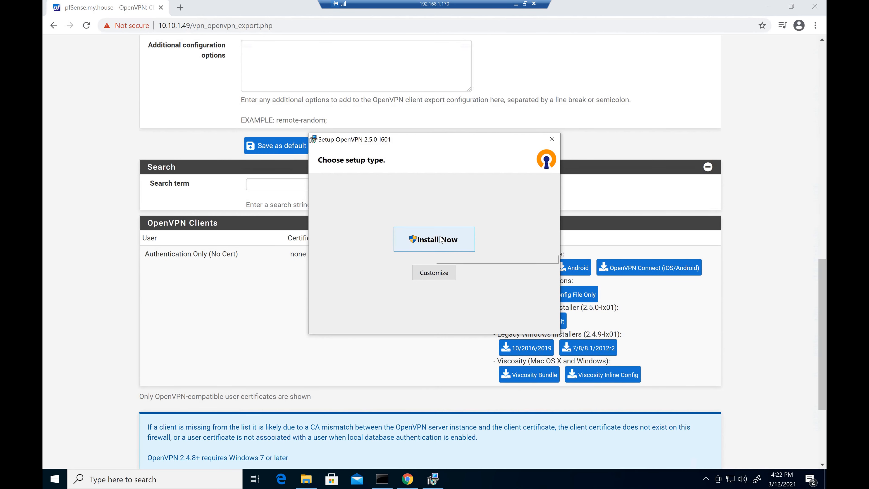
pyautogui.click(441, 239)
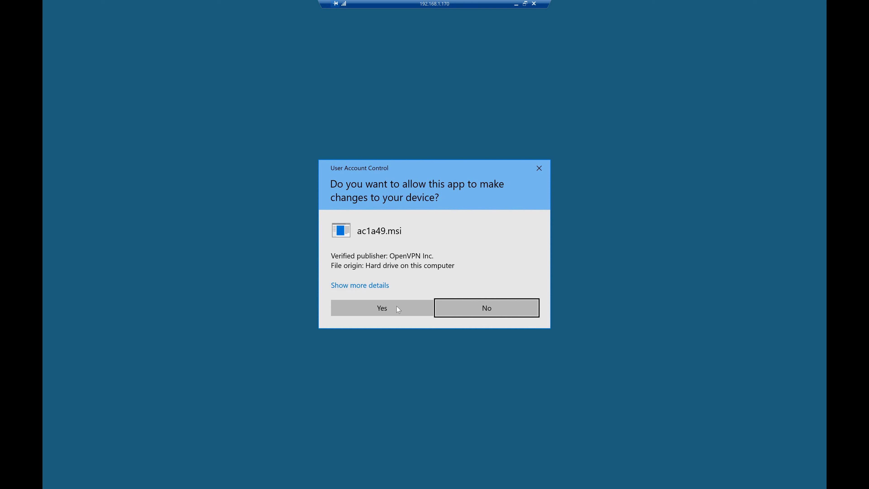
pyautogui.click(397, 306)
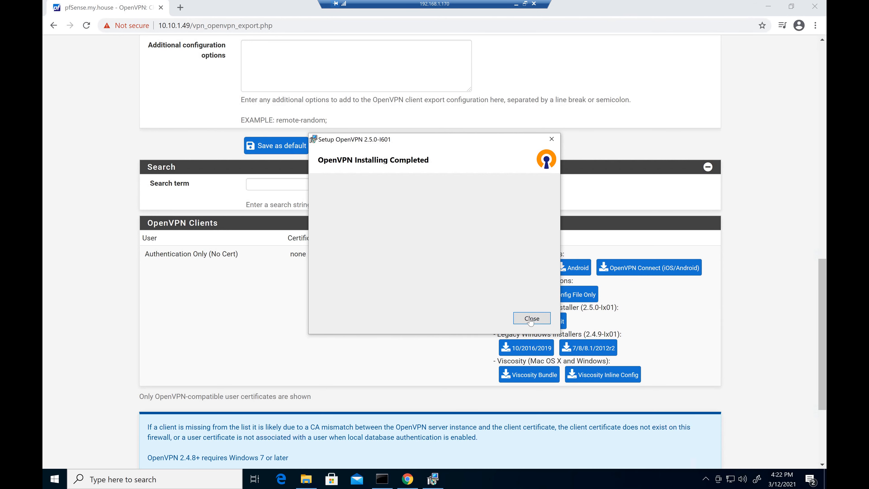
pyautogui.press('Return')
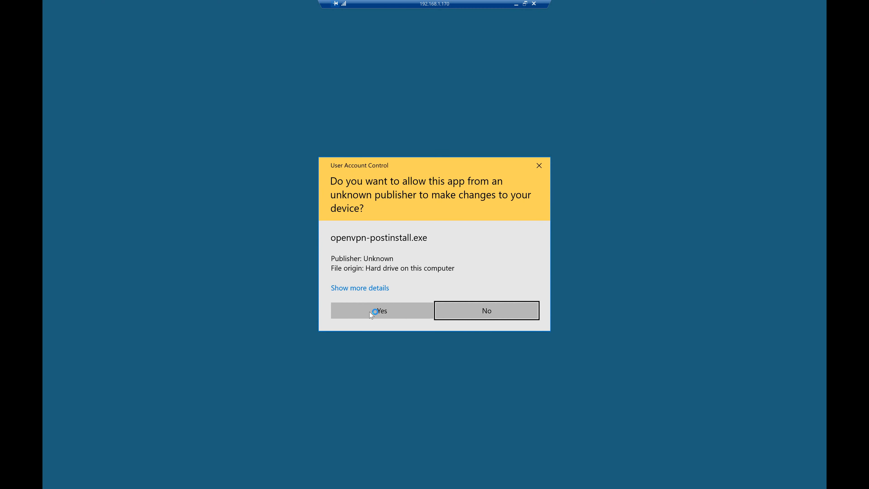
pyautogui.click(371, 311)
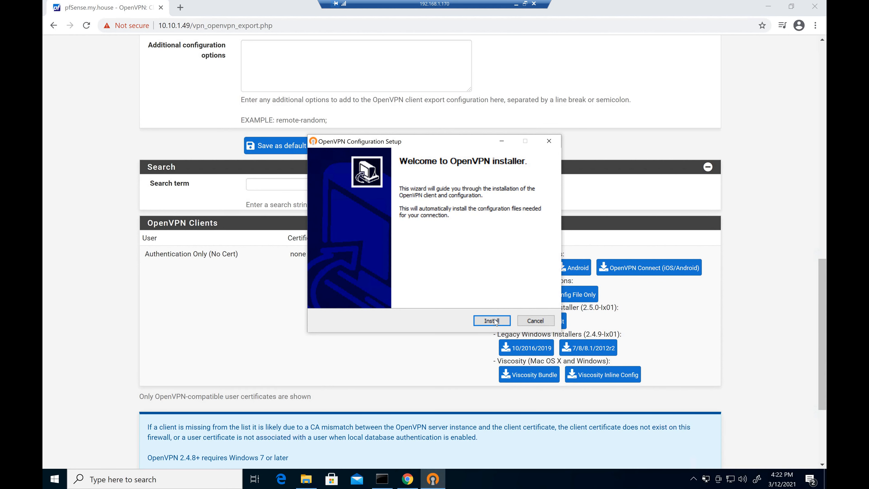
pyautogui.press('Return')
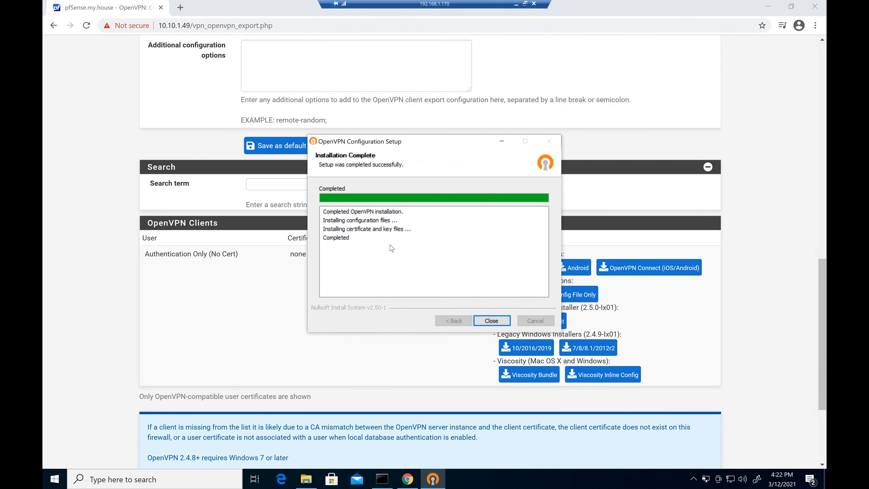
# - Connect pfSense-UDP4-1194-config from the OpenVPN GUI tray icon using the LDAP username and password
pyautogui.click(491, 320)
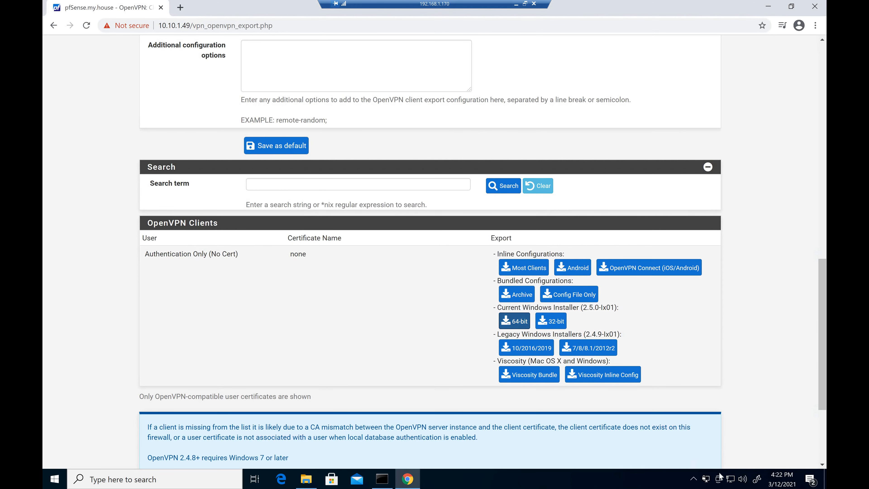
pyautogui.click(693, 479)
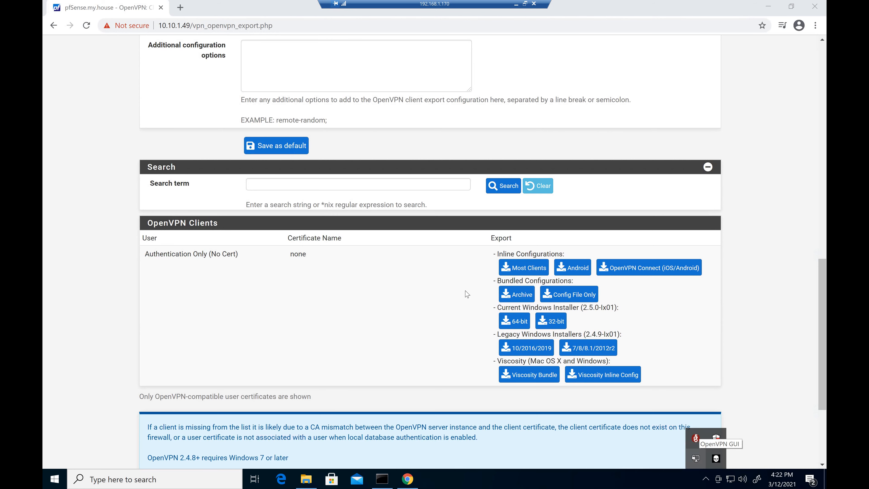
pyautogui.doubleClick(695, 459)
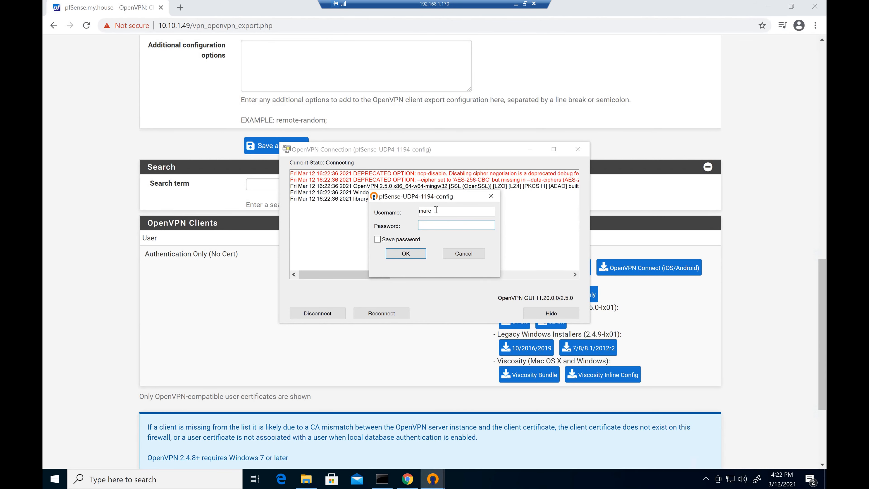
pyautogui.click(436, 210)
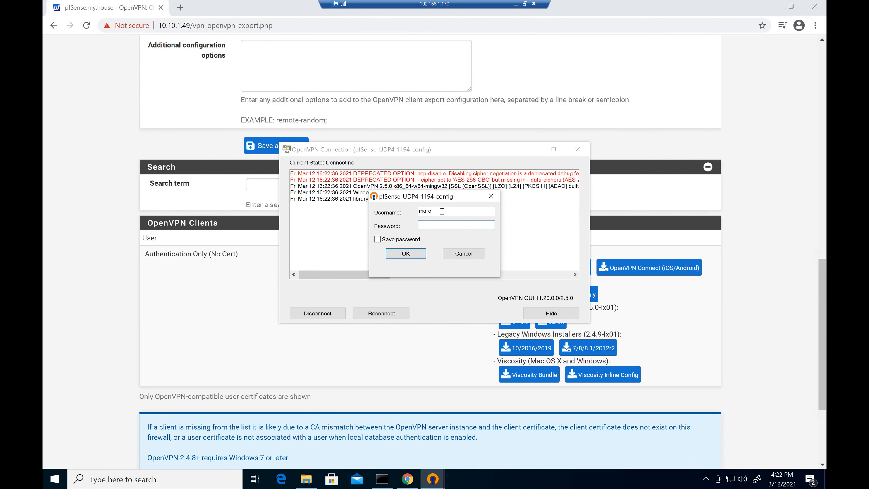
pyautogui.click(441, 223)
pyautogui.write('•••••••••••••')
pyautogui.press('Return')
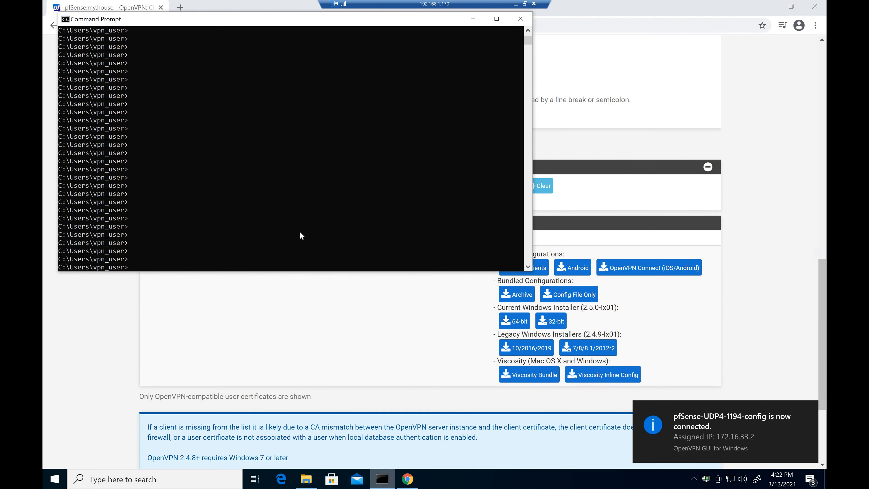
# - Run ipconfig to confirm tunnel address 172.16.33.2, then ping 192.168.33.1 successfully
pyautogui.click(300, 233)
pyautogui.write('ipconfig')
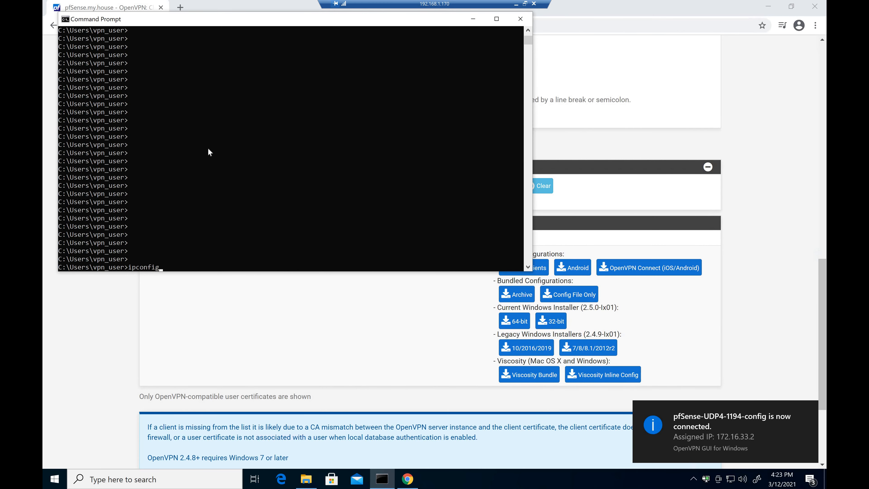
pyautogui.press('Return')
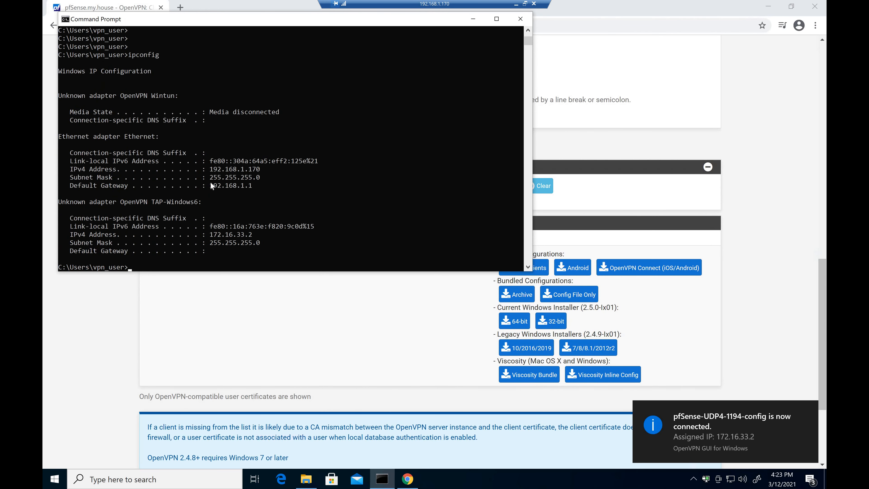
pyautogui.moveTo(210, 169); pyautogui.dragTo(263, 169)
pyautogui.click(208, 235)
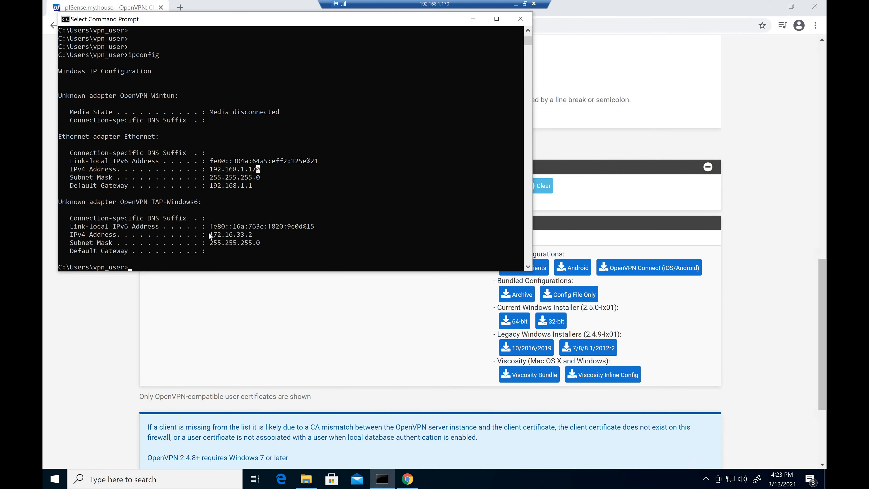
pyautogui.keyDown('shift'); pyautogui.click(252, 238); pyautogui.keyUp('shift')
pyautogui.write('ping 192.168.33.1')
pyautogui.press('Return')
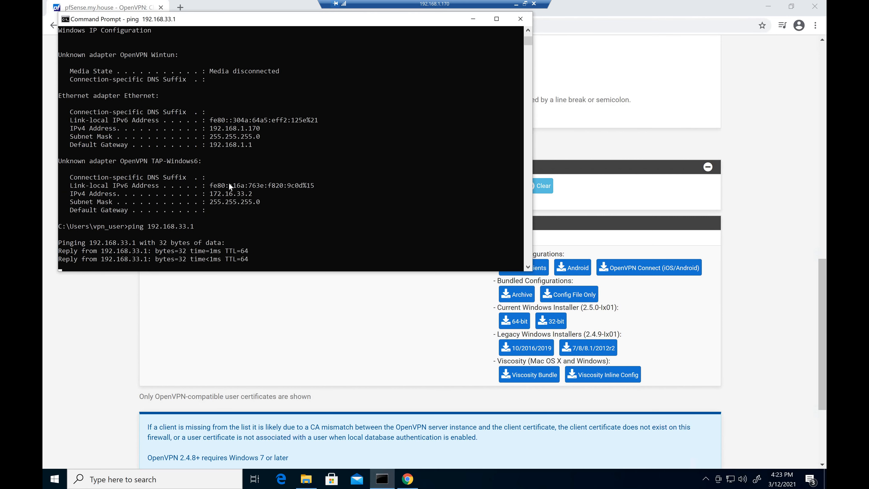
pyautogui.hotkey('ctrl', 'c')
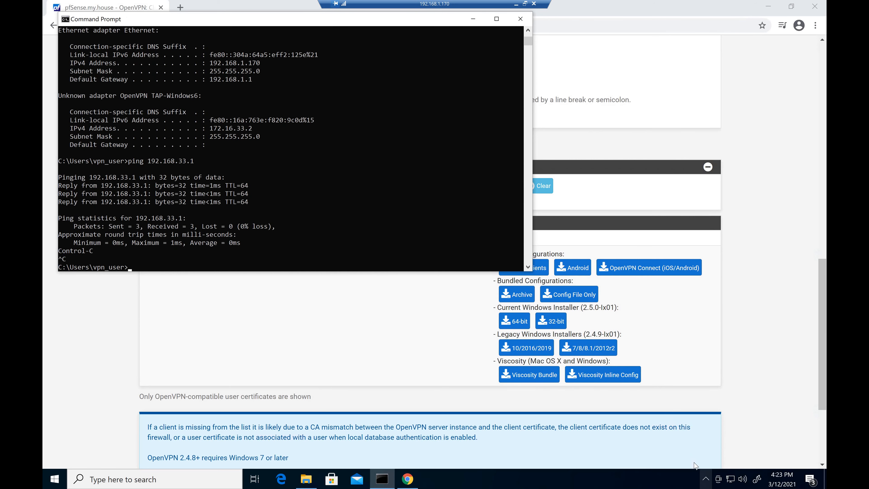
# - Disconnect the VPN and confirm pings to 192.168.33.1 now time out
pyautogui.click(705, 479)
pyautogui.click(309, 314)
pyautogui.press('Up')
pyautogui.press('Return')
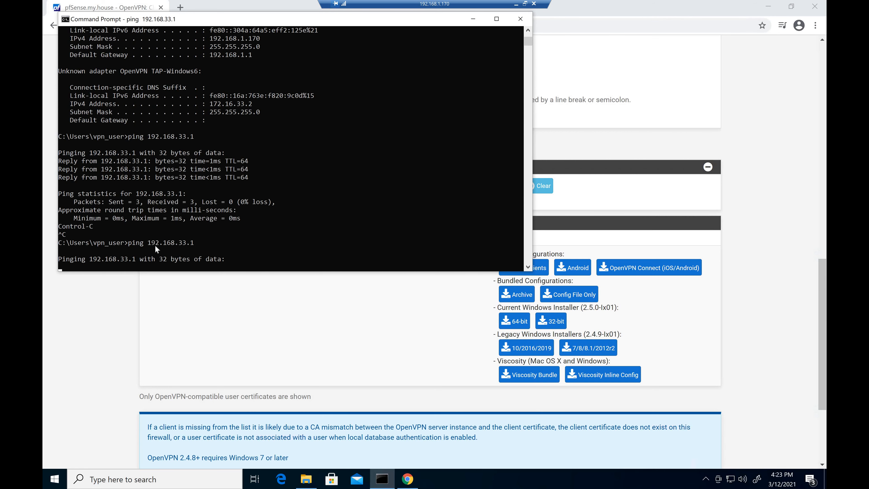
pyautogui.hotkey('ctrl', 'c')
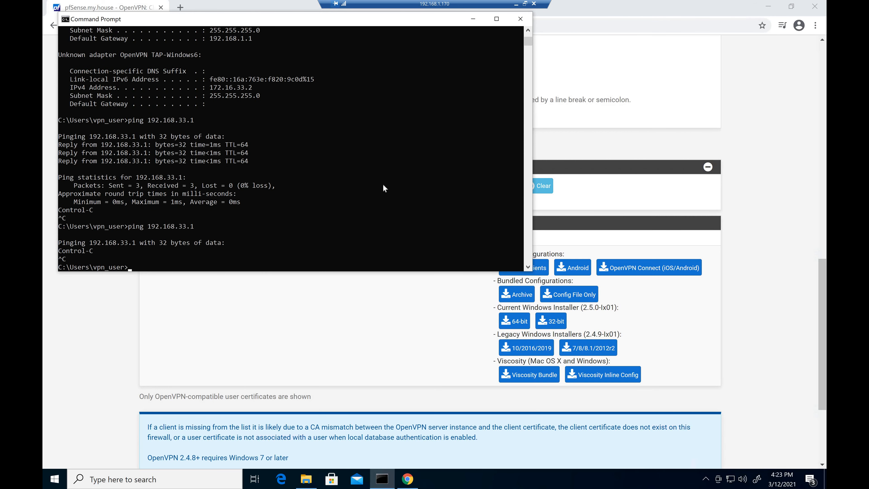
pyautogui.press('Up')
pyautogui.press('Return')
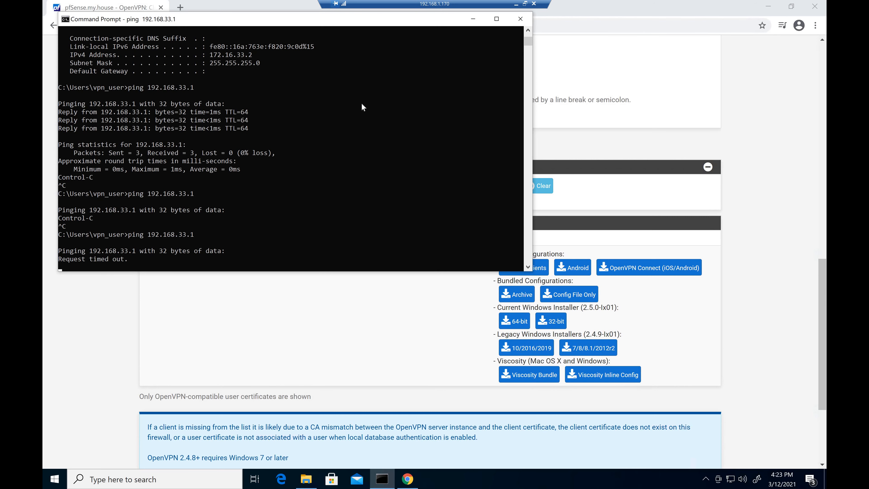
pyautogui.hotkey('ctrl', 'c')
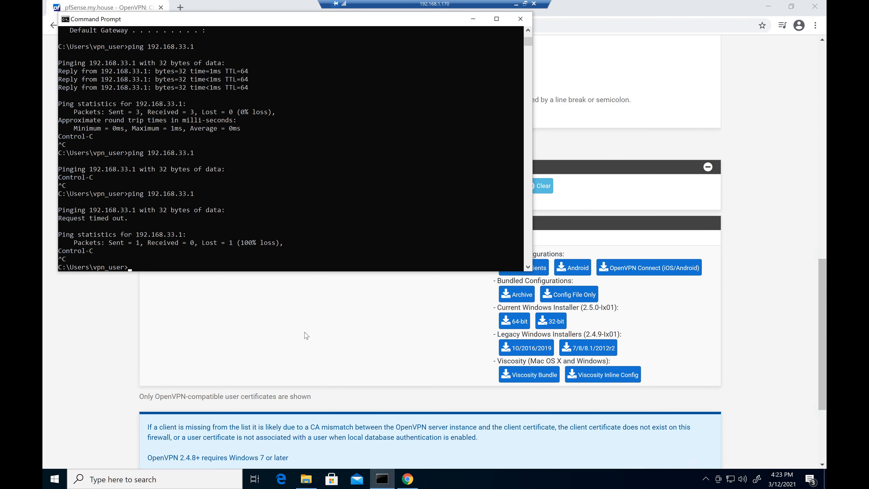
pyautogui.click(516, 4)
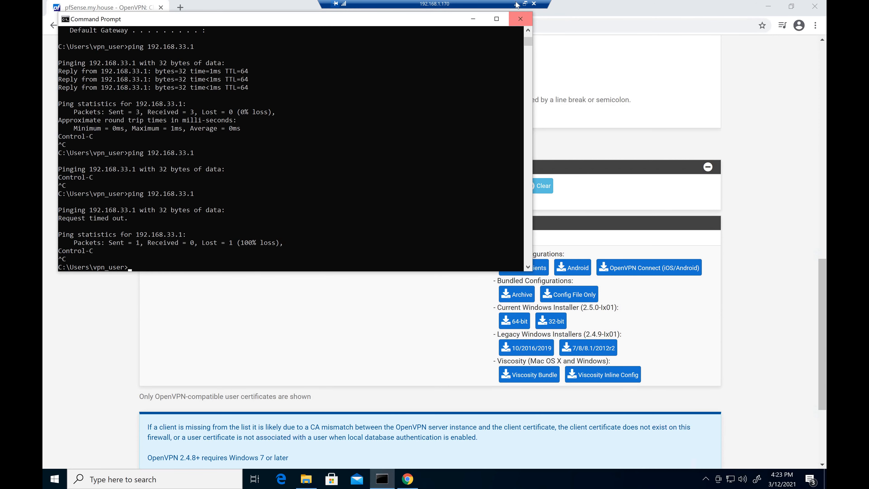